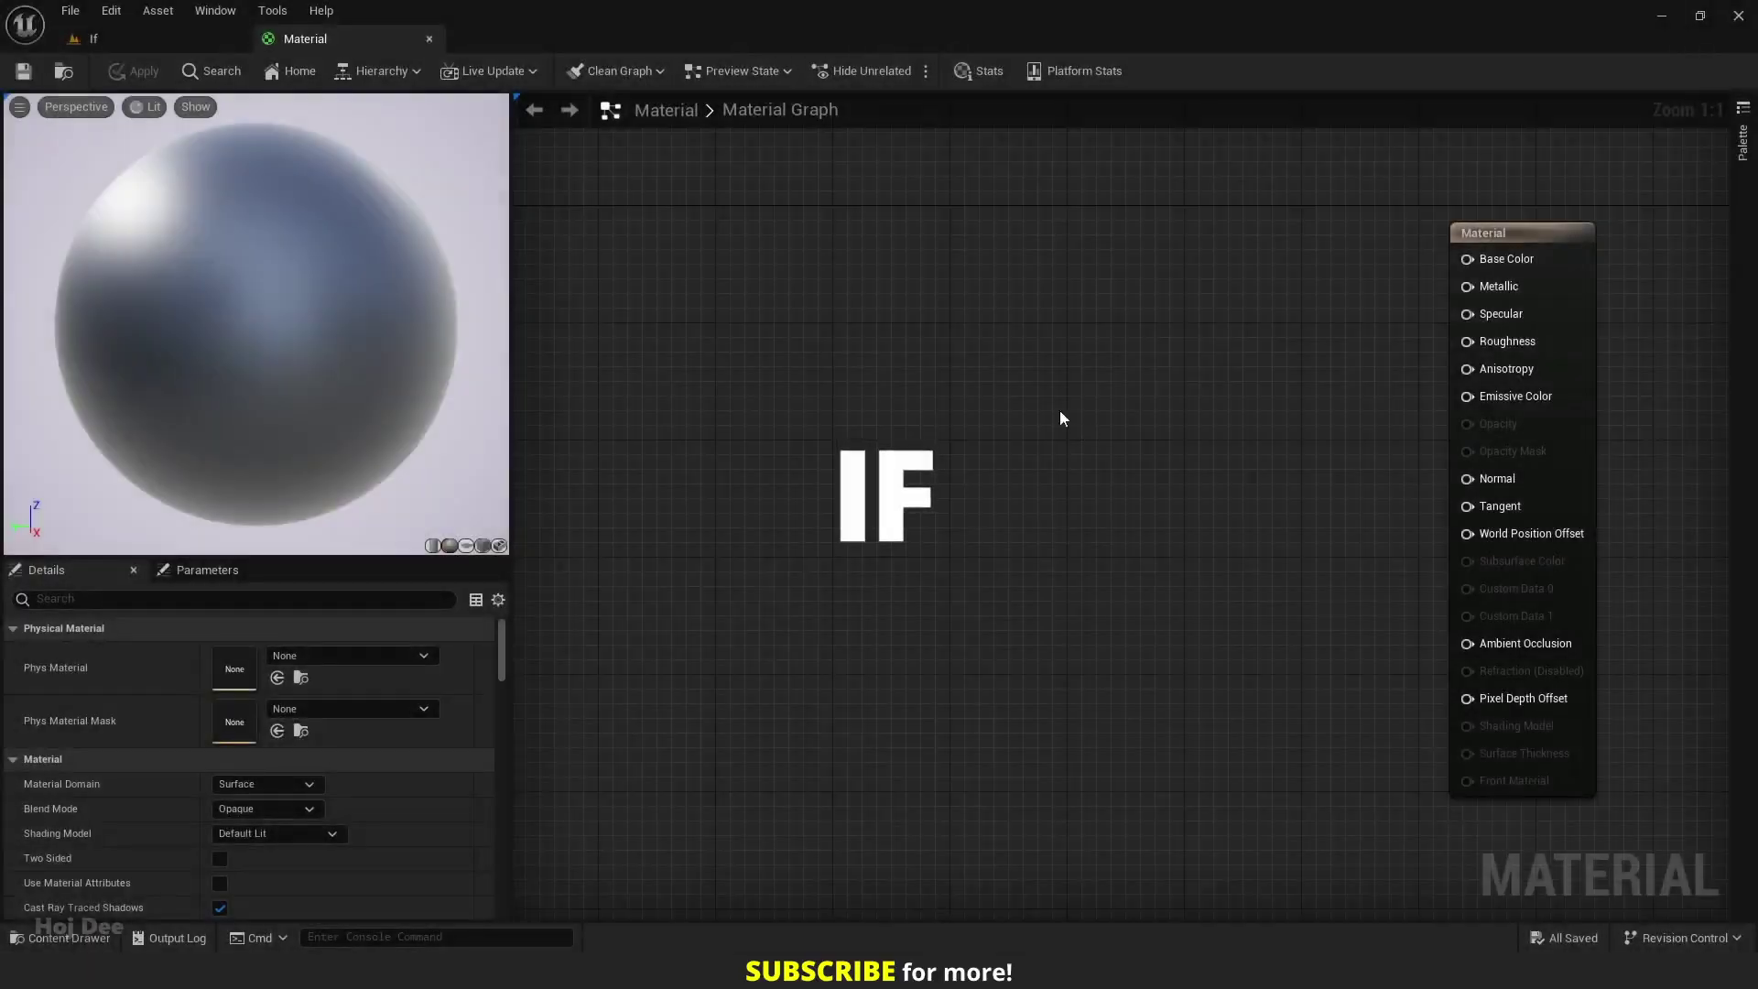
# Add a Math > If node to the new material's graph.
pyautogui.rightClick(1020, 392)
pyautogui.write('if')
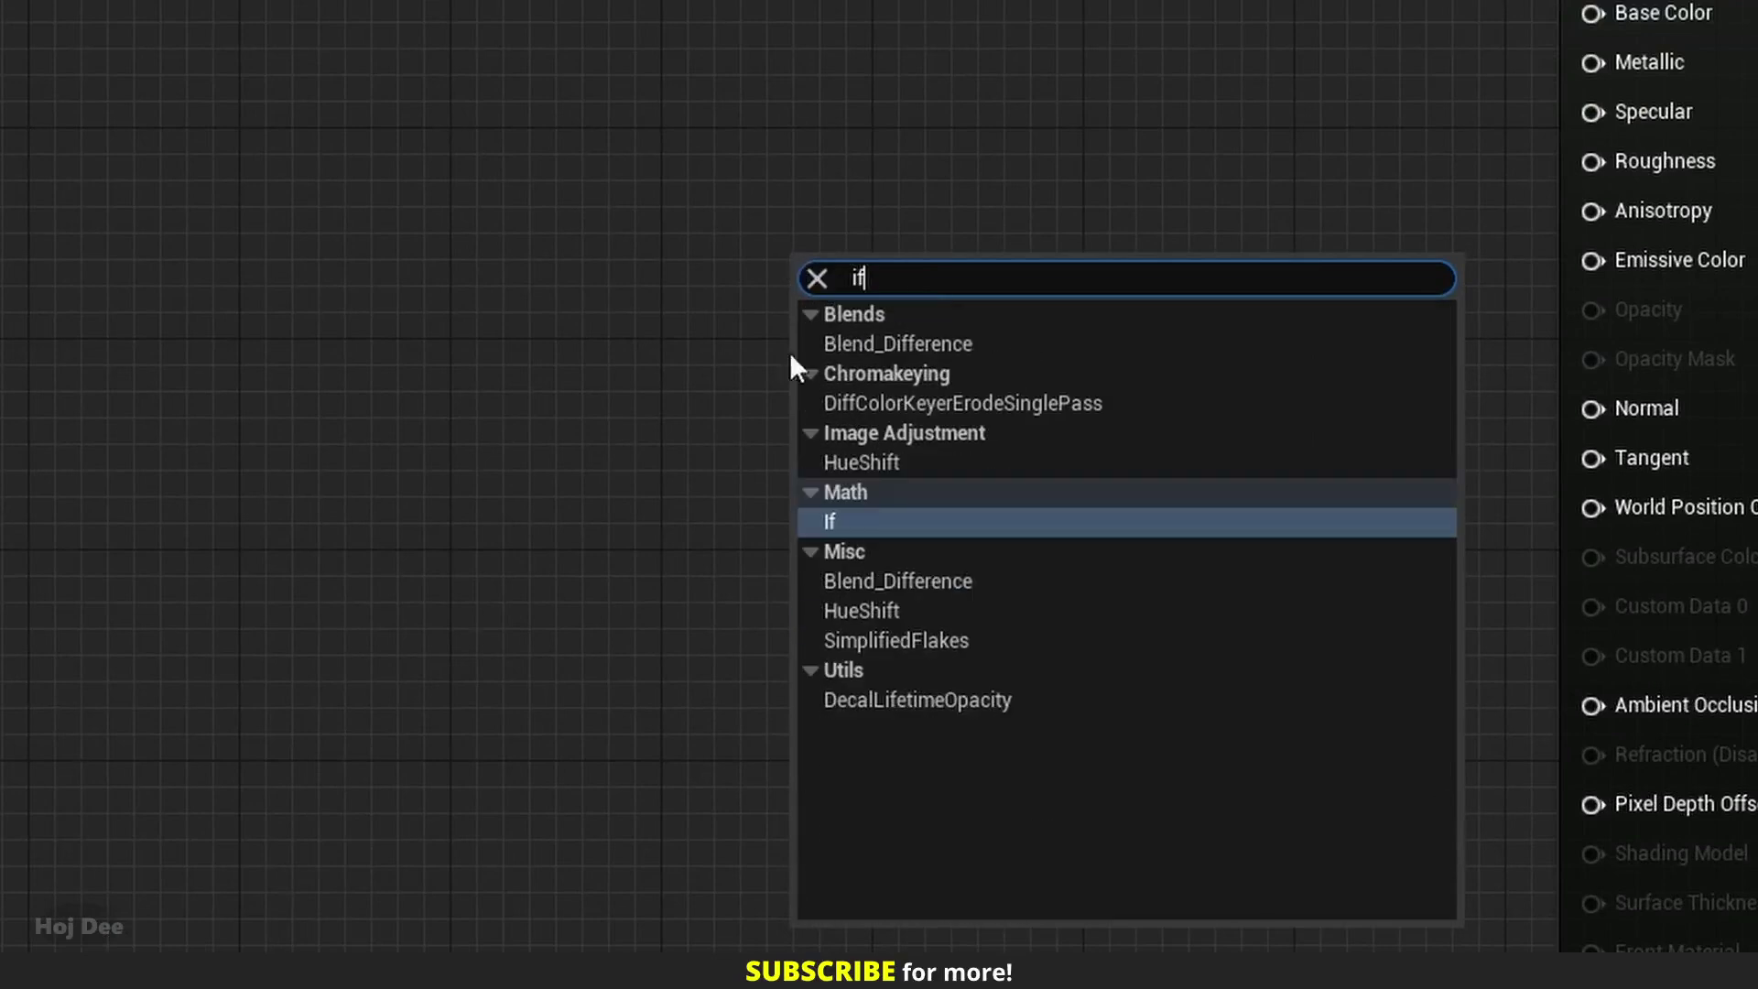
pyautogui.click(855, 523)
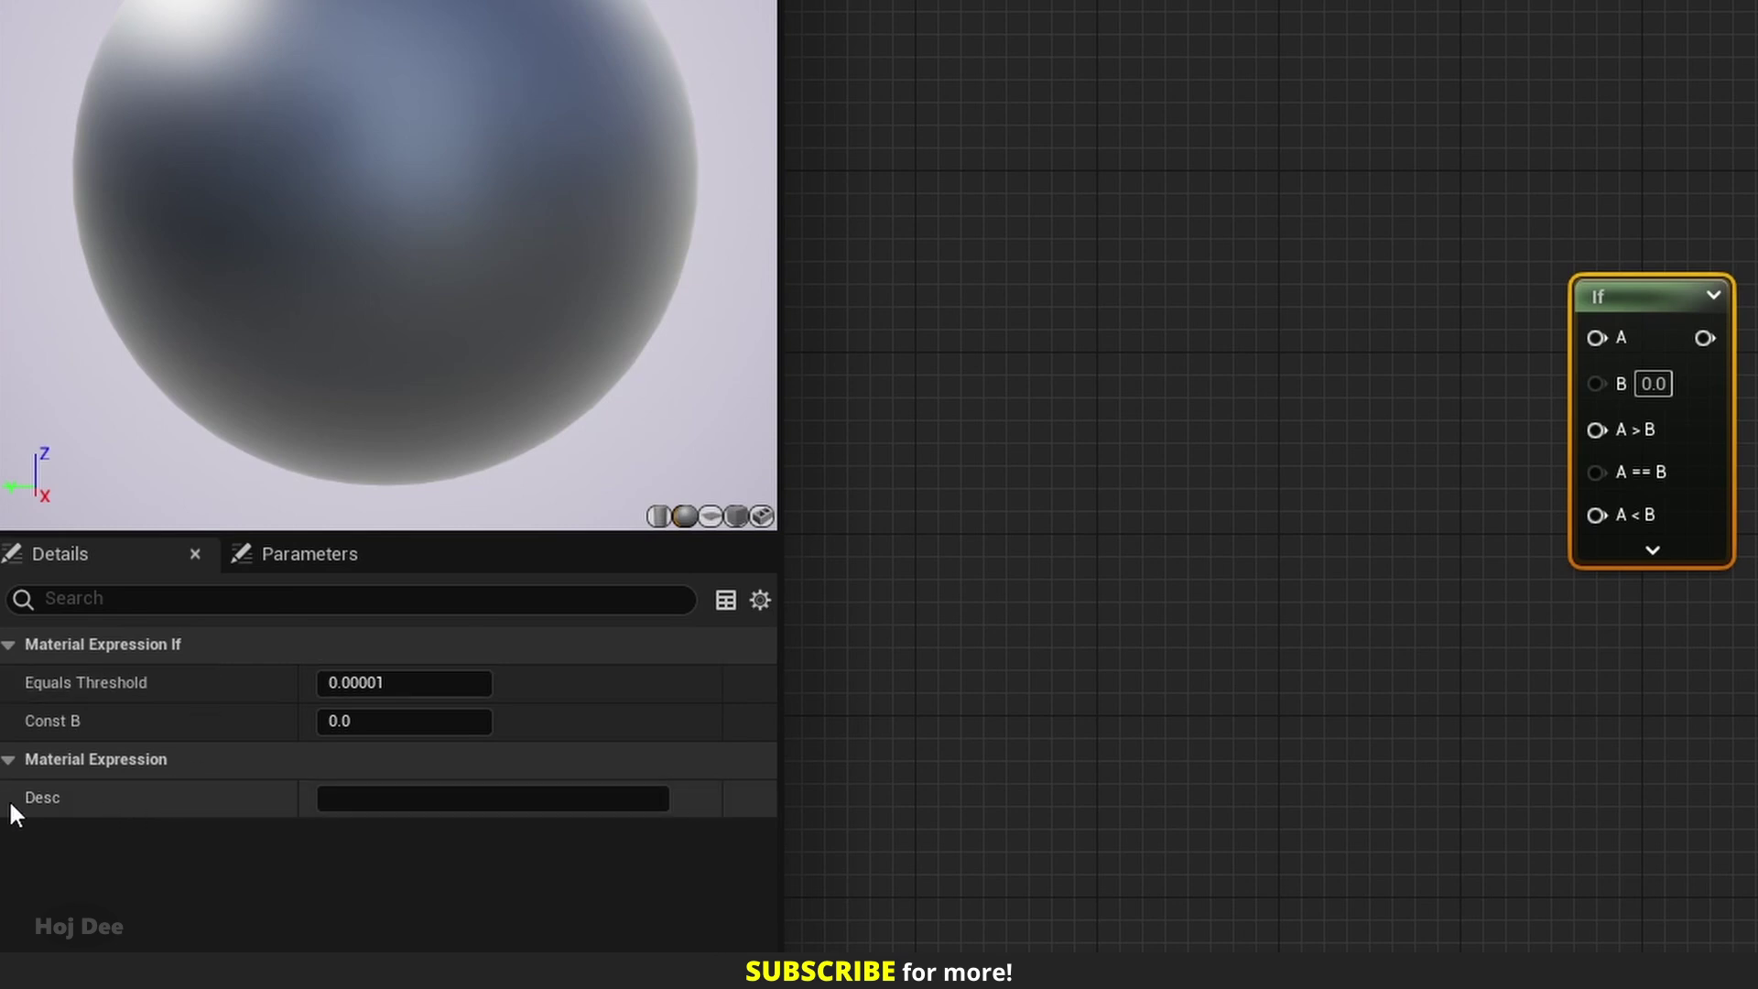
# Give the If node a short text comment.
pyautogui.write('Hoj Dee')
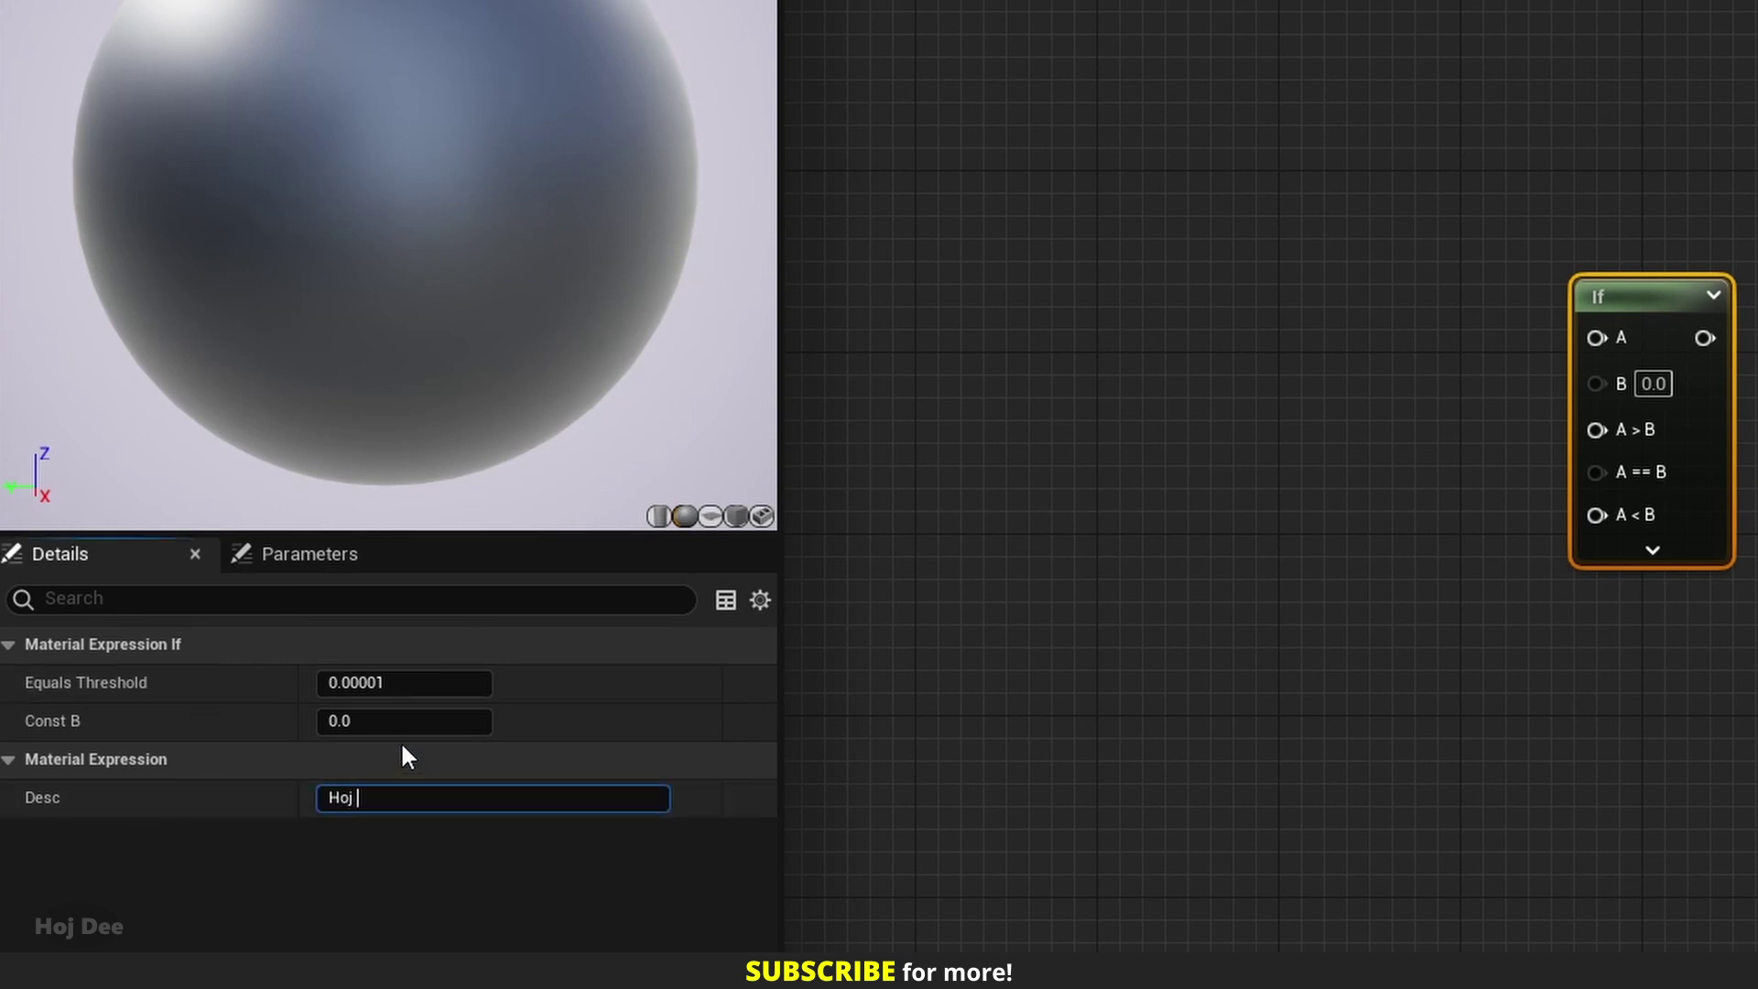
pyautogui.press('Return')
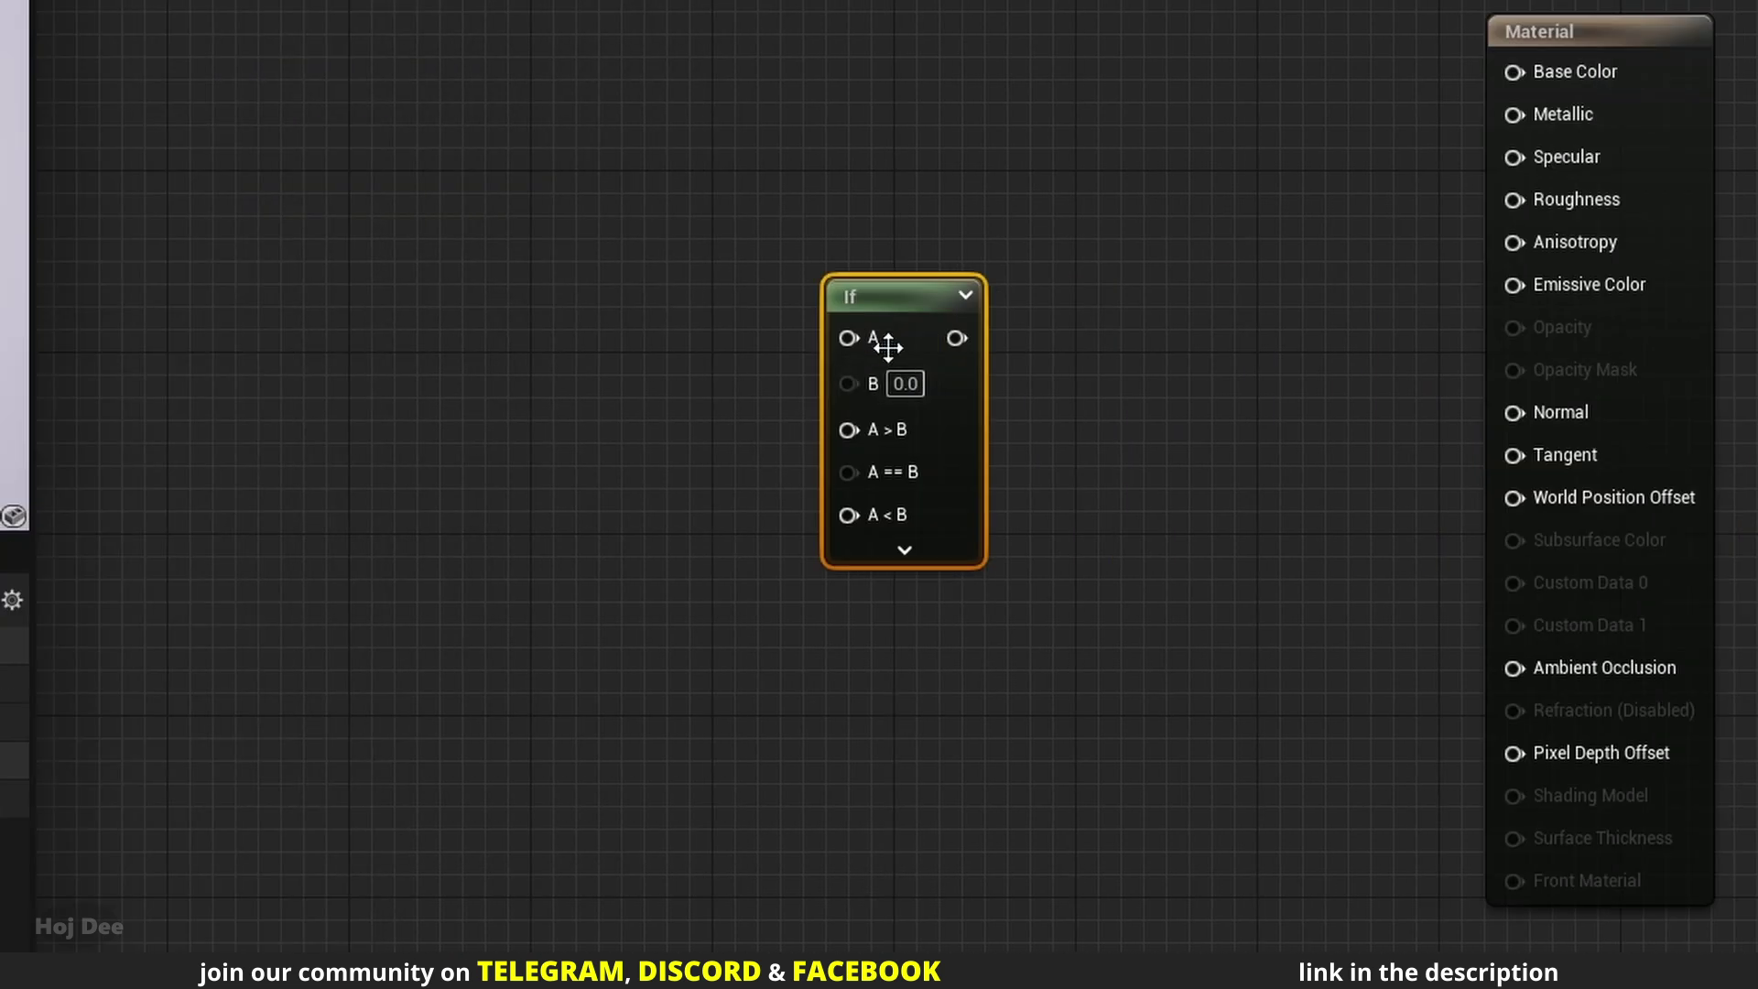
pyautogui.rightClick(1659, 320)
pyautogui.click(1007, 504)
pyautogui.write('Hoj Dee')
pyautogui.press('Return')
# Clear the If node's comment so none remains.
pyautogui.rightClick(909, 307)
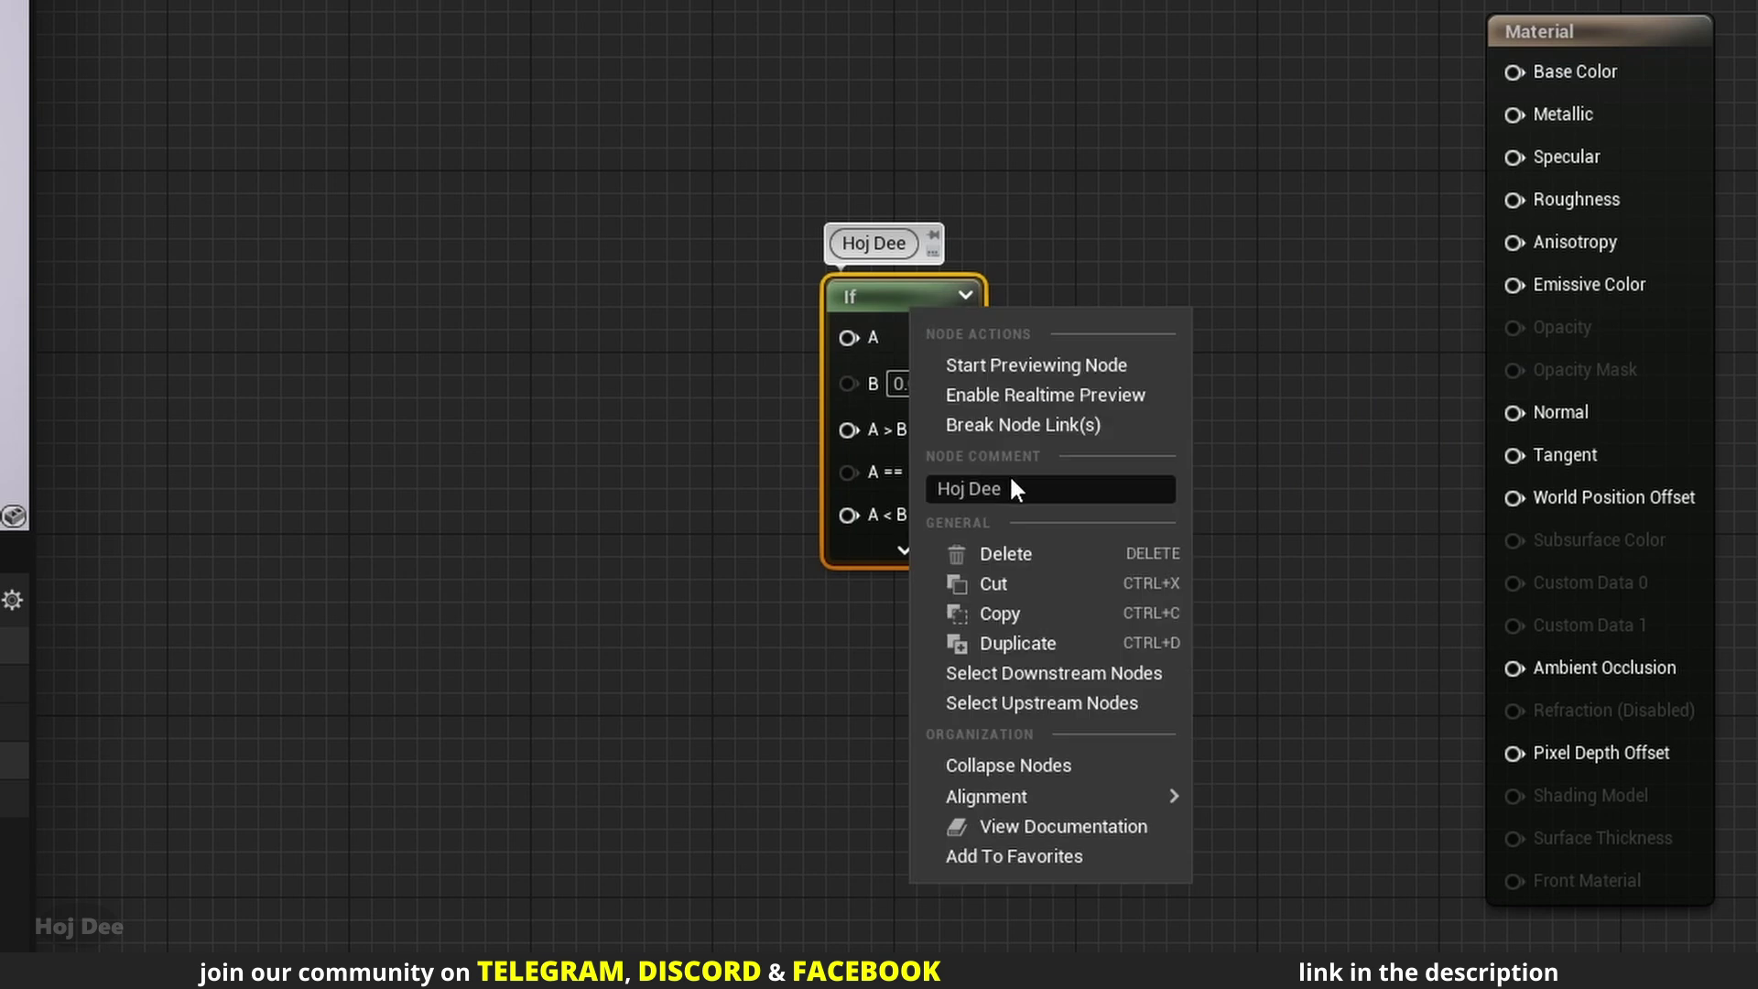
pyautogui.click(1007, 486)
pyautogui.press('BackSpace')
pyautogui.press('Return')
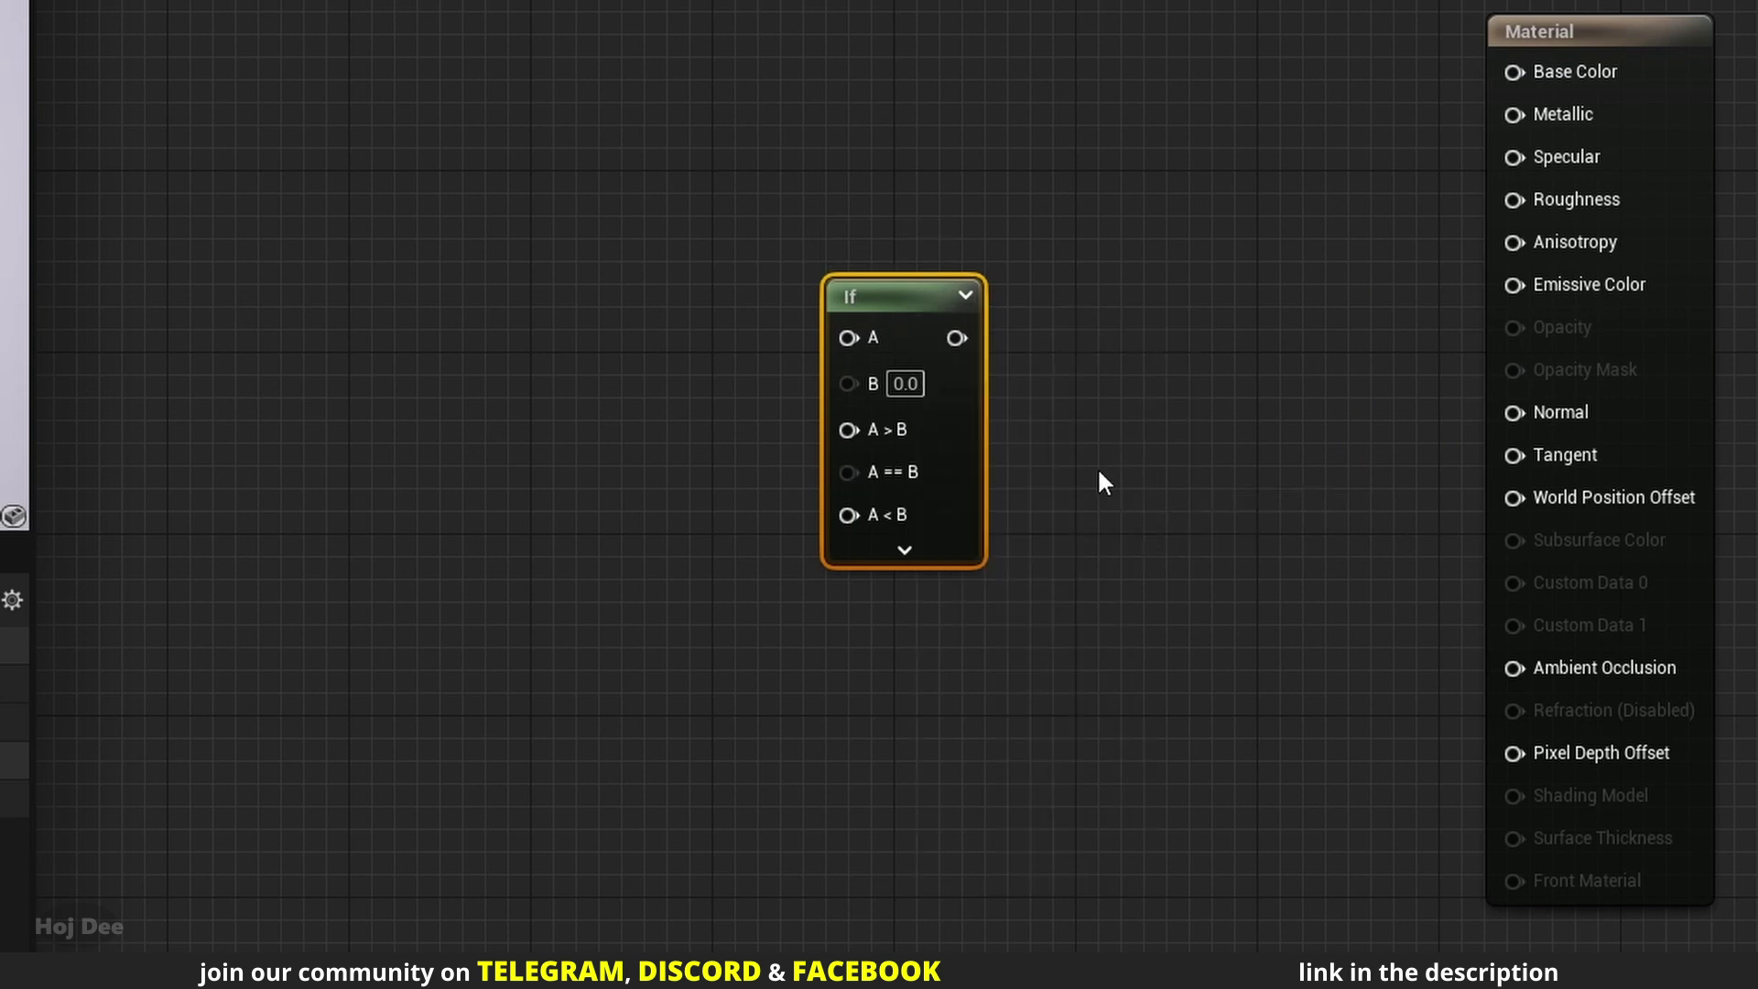
pyautogui.moveTo(751, 366)
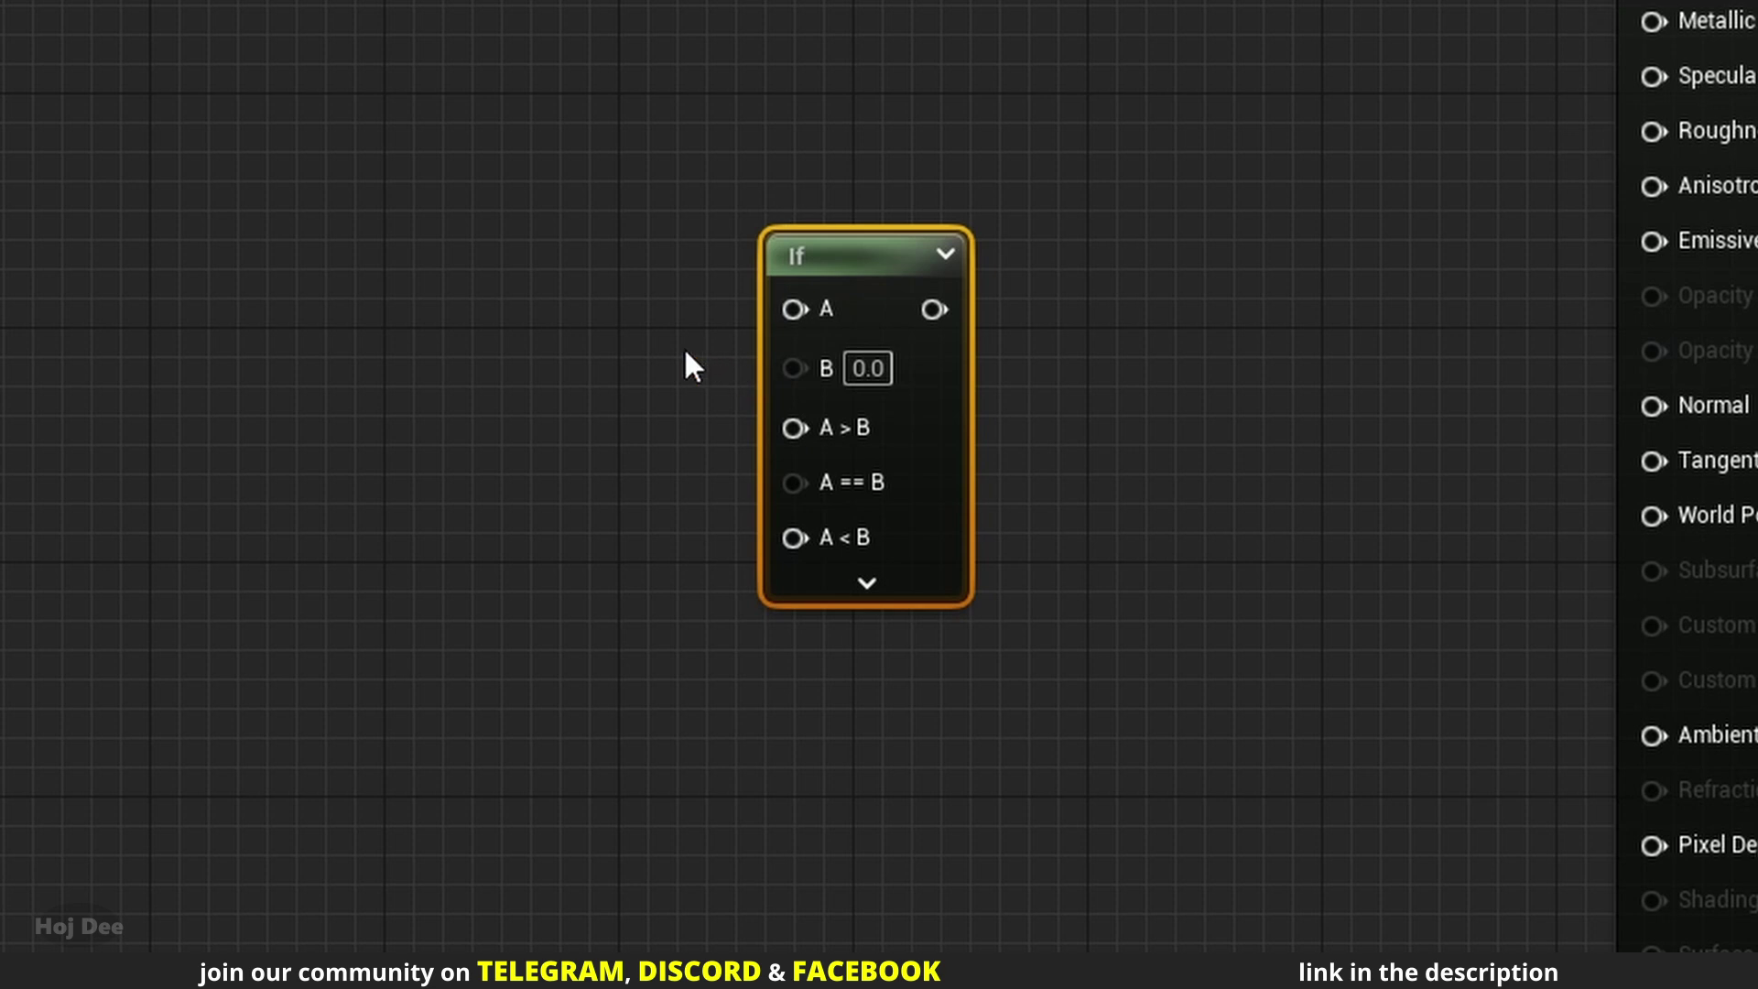
pyautogui.hotkey('ctrl', 'z')
pyautogui.hotkey('ctrl', 'z')
pyautogui.hotkey('ctrl', 'z')
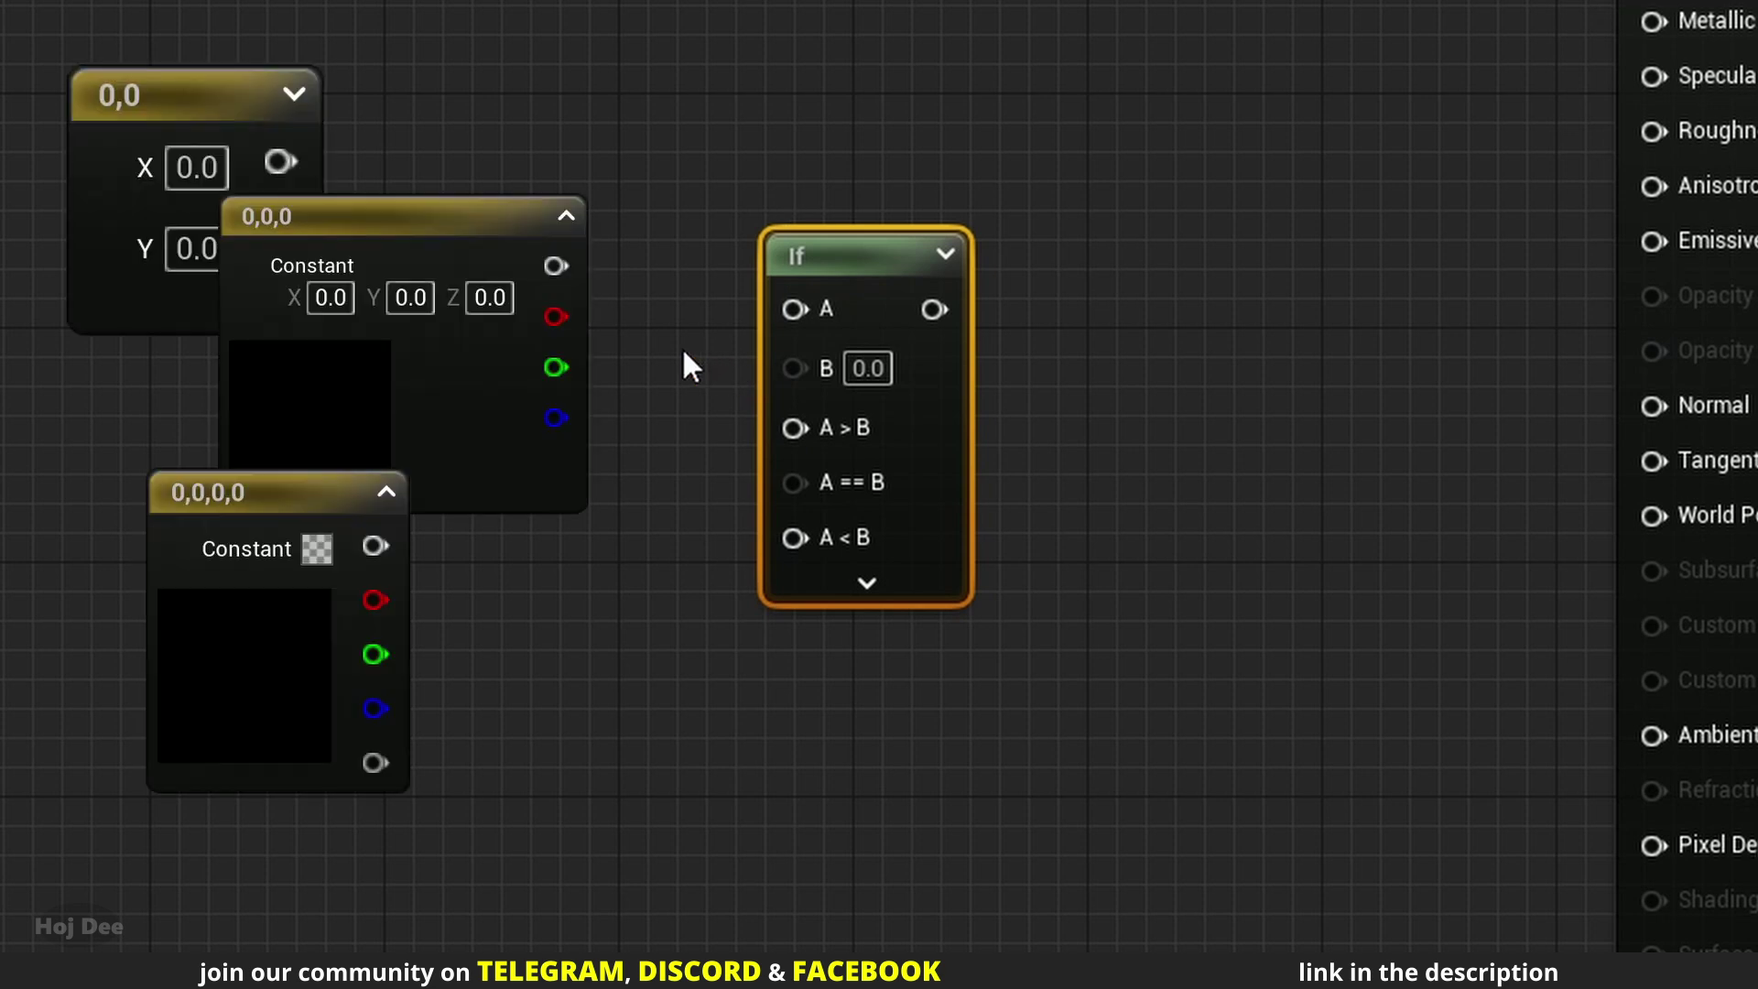
pyautogui.hotkey('ctrl', 'z')
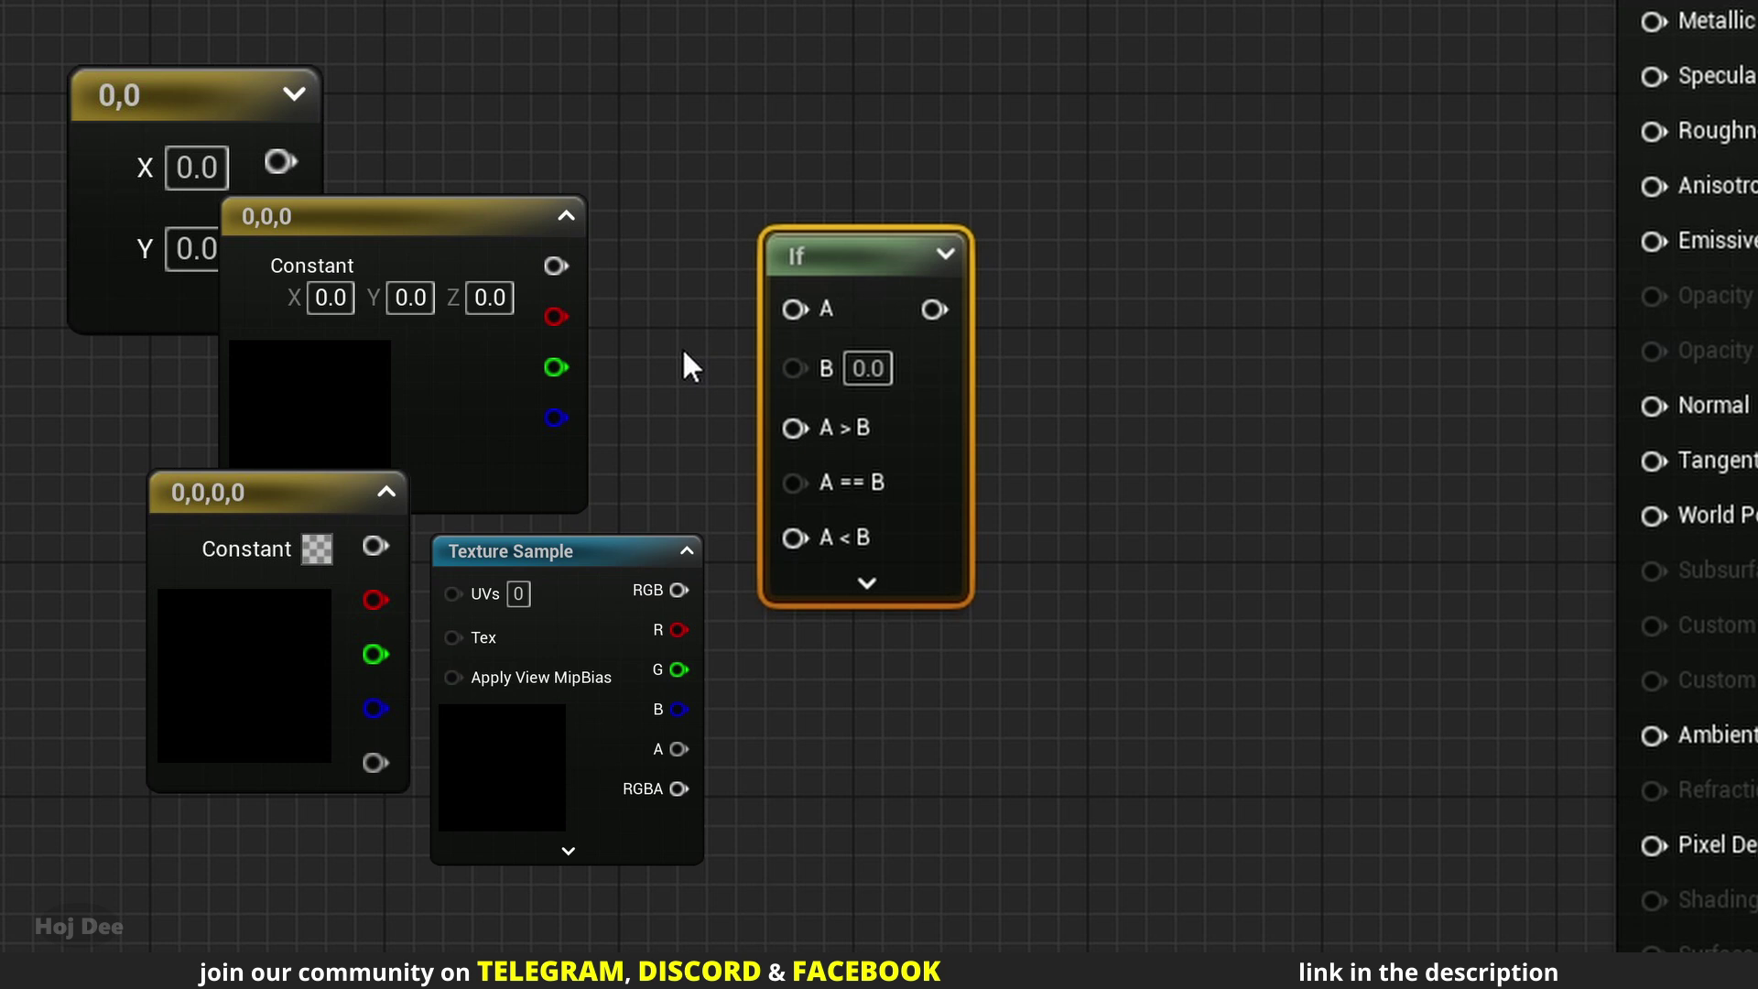
pyautogui.hotkey('ctrl', 'y')
pyautogui.hotkey('ctrl', 'y')
pyautogui.hotkey('ctrl', 'y')
pyautogui.hotkey('ctrl', 'y')
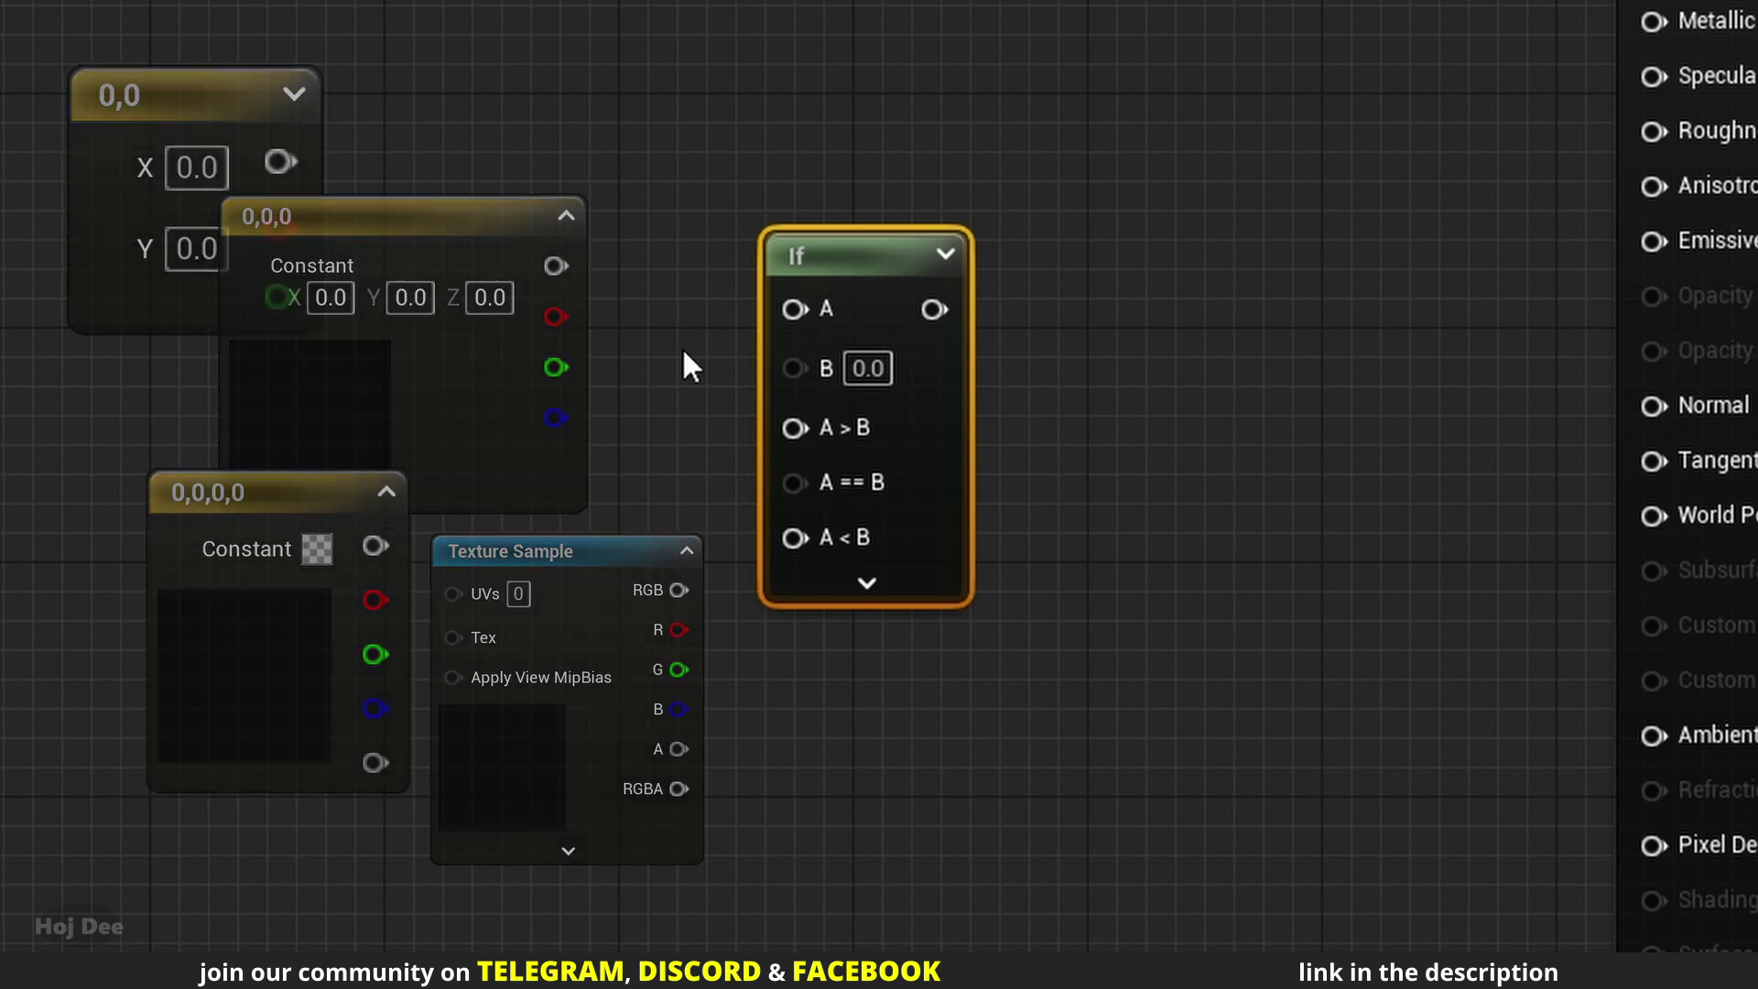
# Add a Constant node valued 0 and wire it into the If node's A input.
pyautogui.rightClick(257, 231)
pyautogui.write('constant')
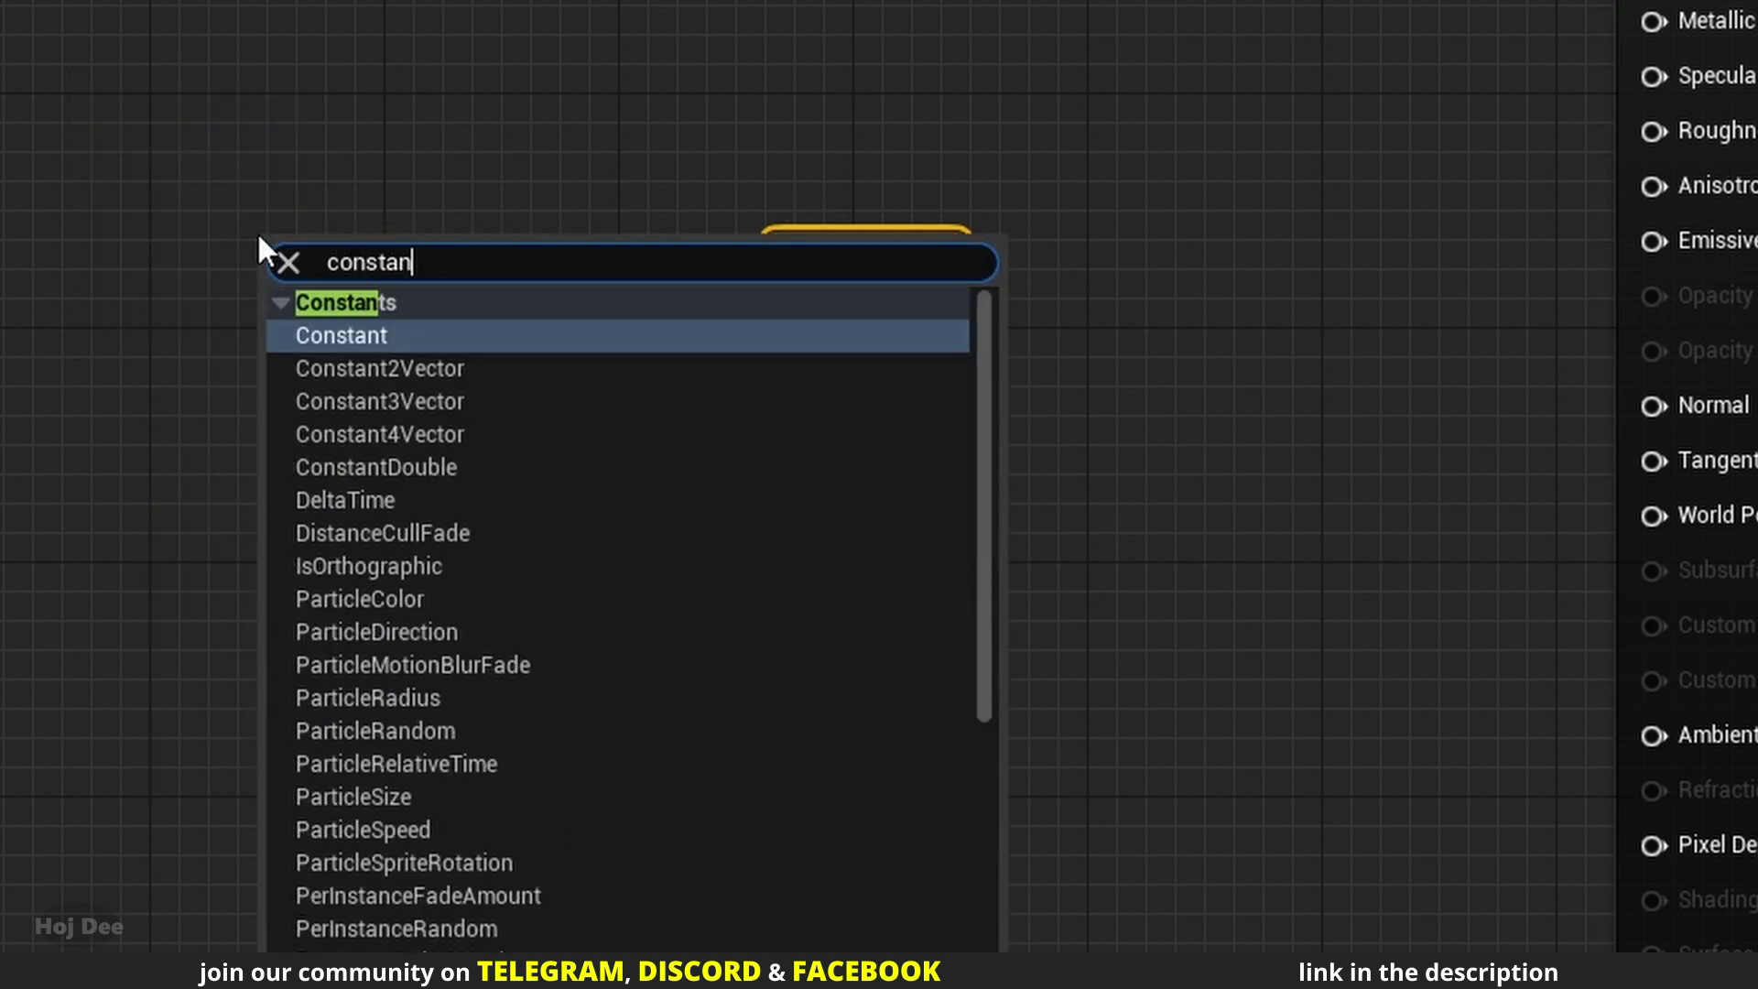
pyautogui.click(341, 334)
pyautogui.moveTo(397, 277); pyautogui.dragTo(811, 310)
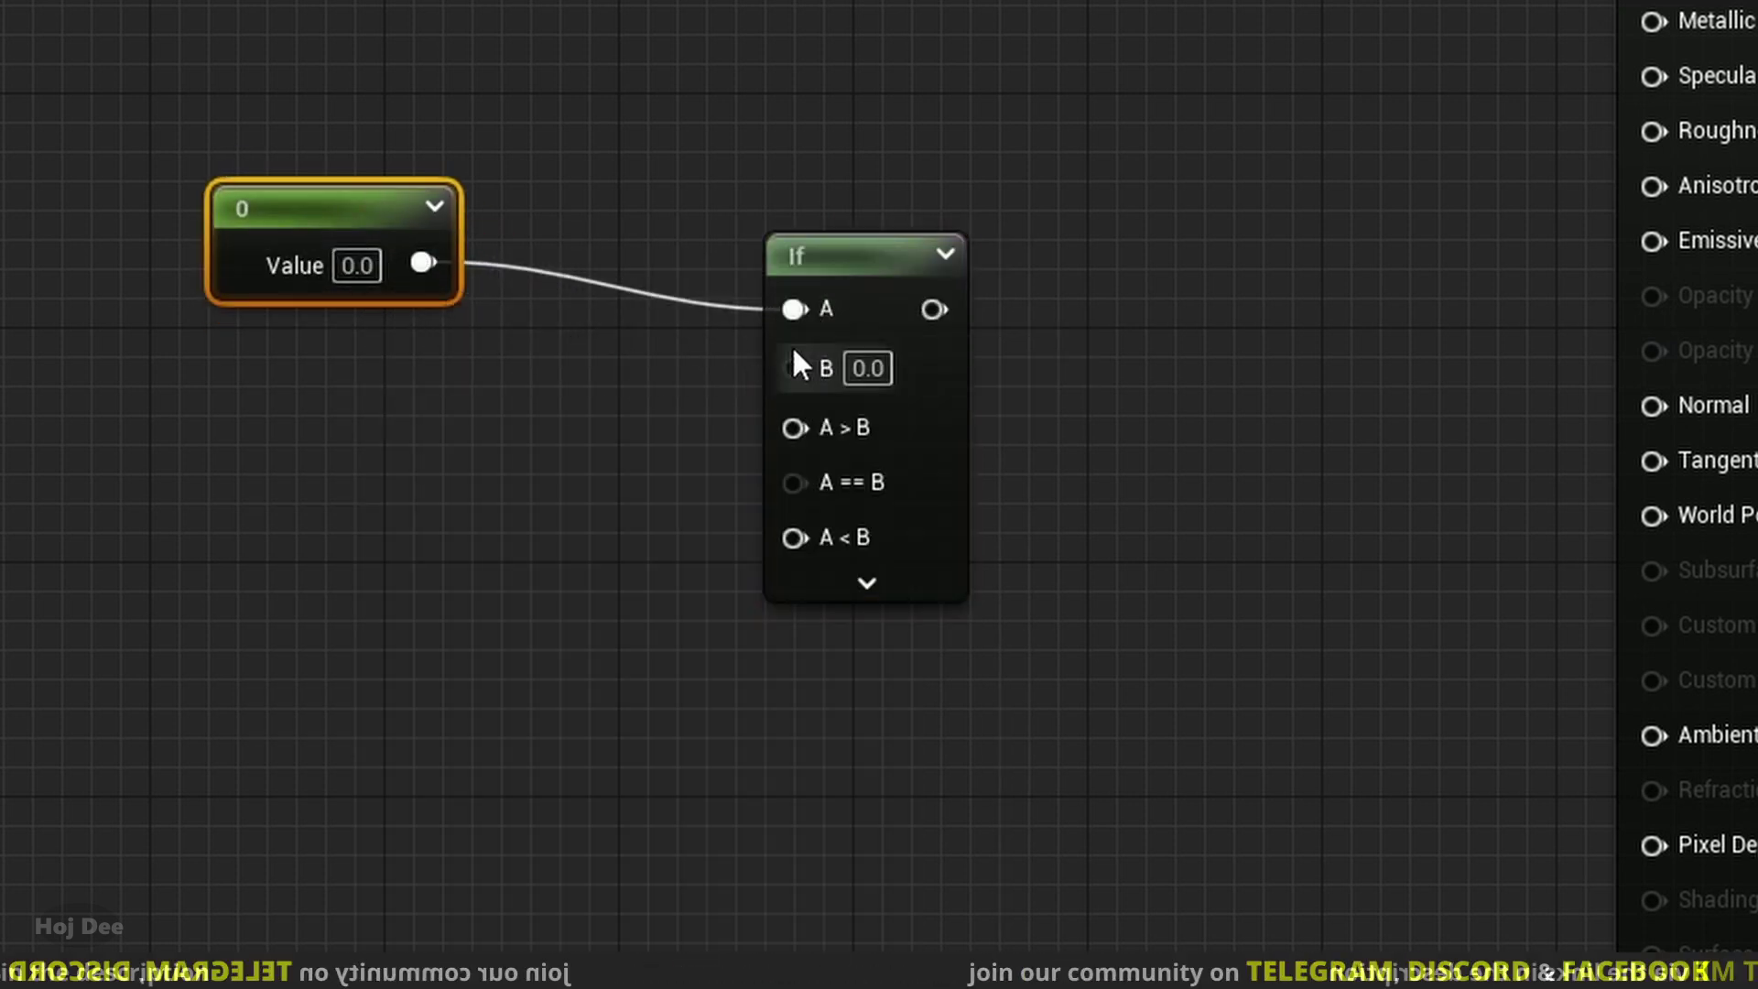
pyautogui.click(852, 280)
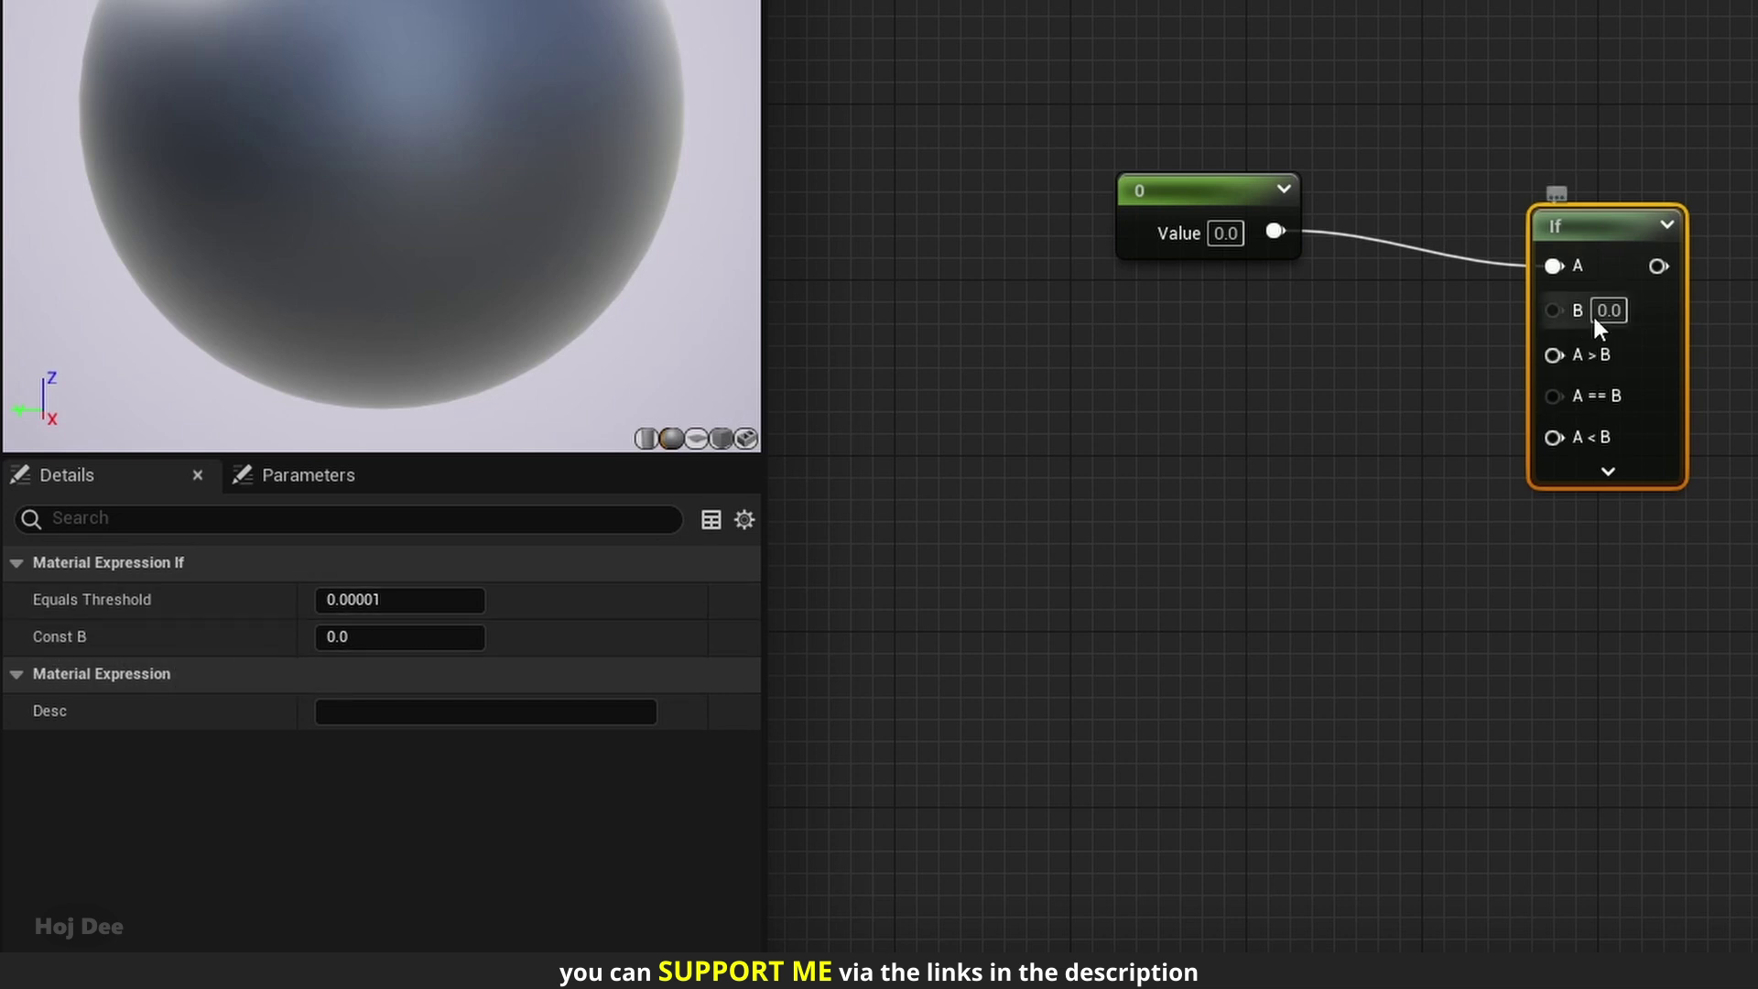
# Duplicate the Constant and wire the copy into the If node's B input.
pyautogui.click(1228, 214)
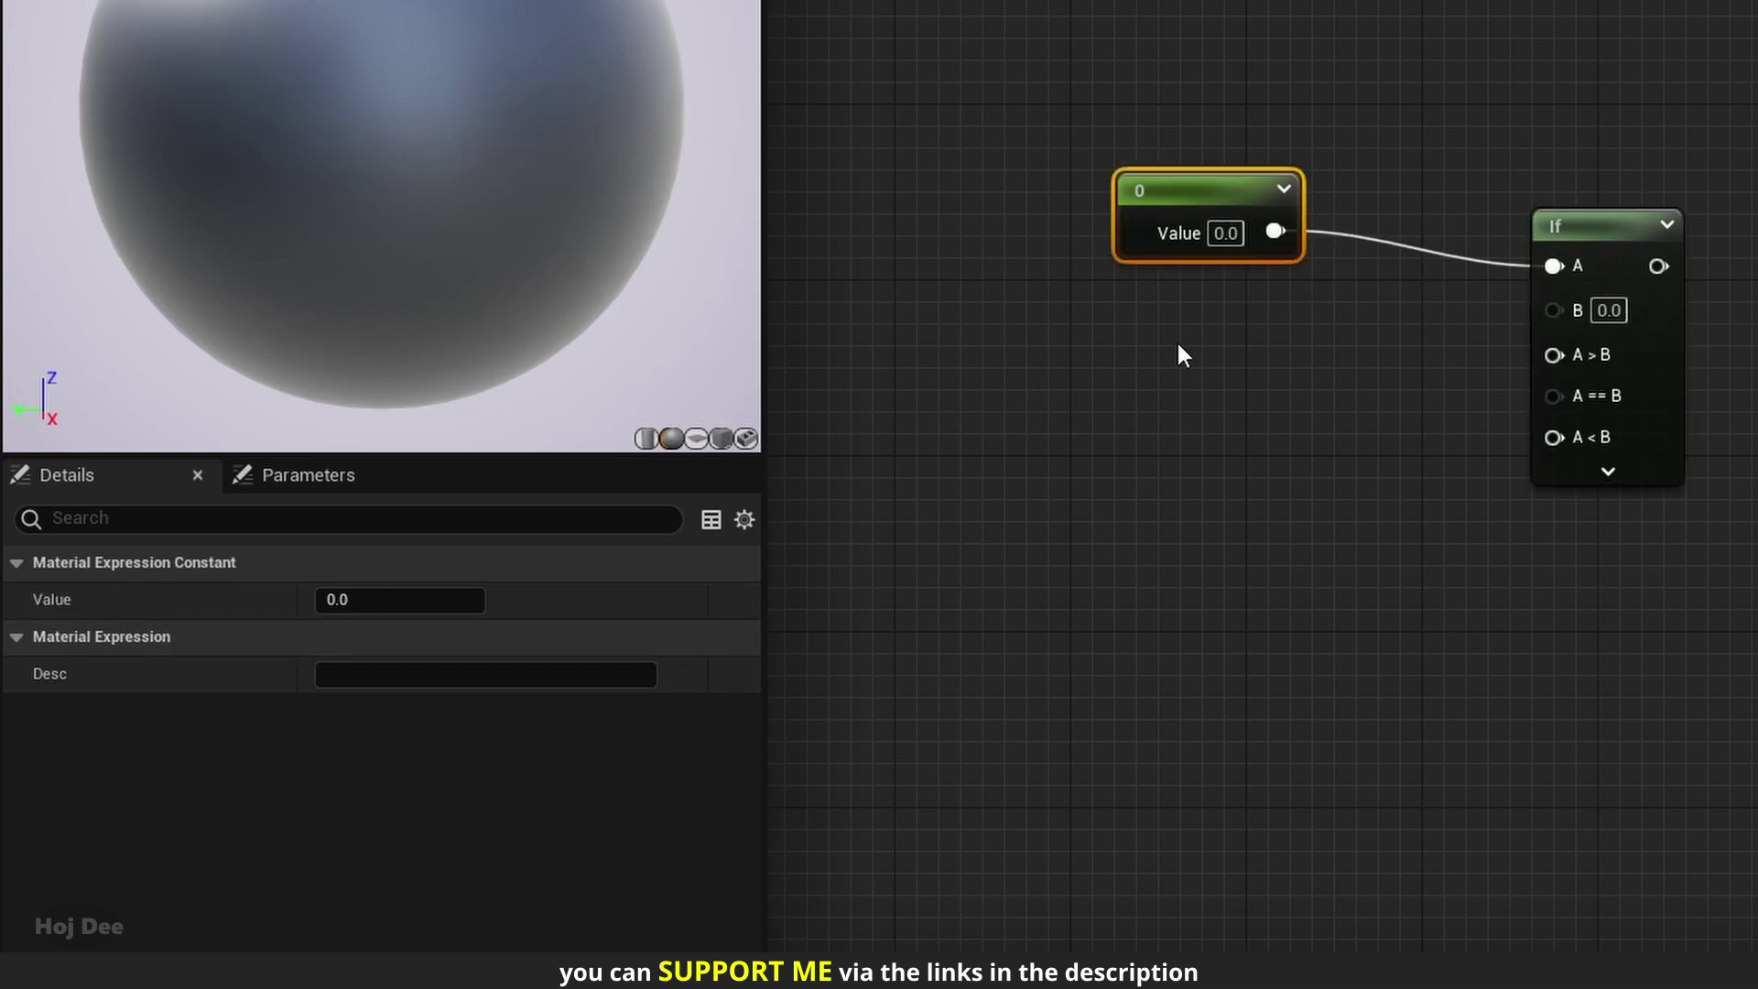
pyautogui.hotkey('ctrl', 'd')
pyautogui.moveTo(1191, 332); pyautogui.dragTo(1555, 308)
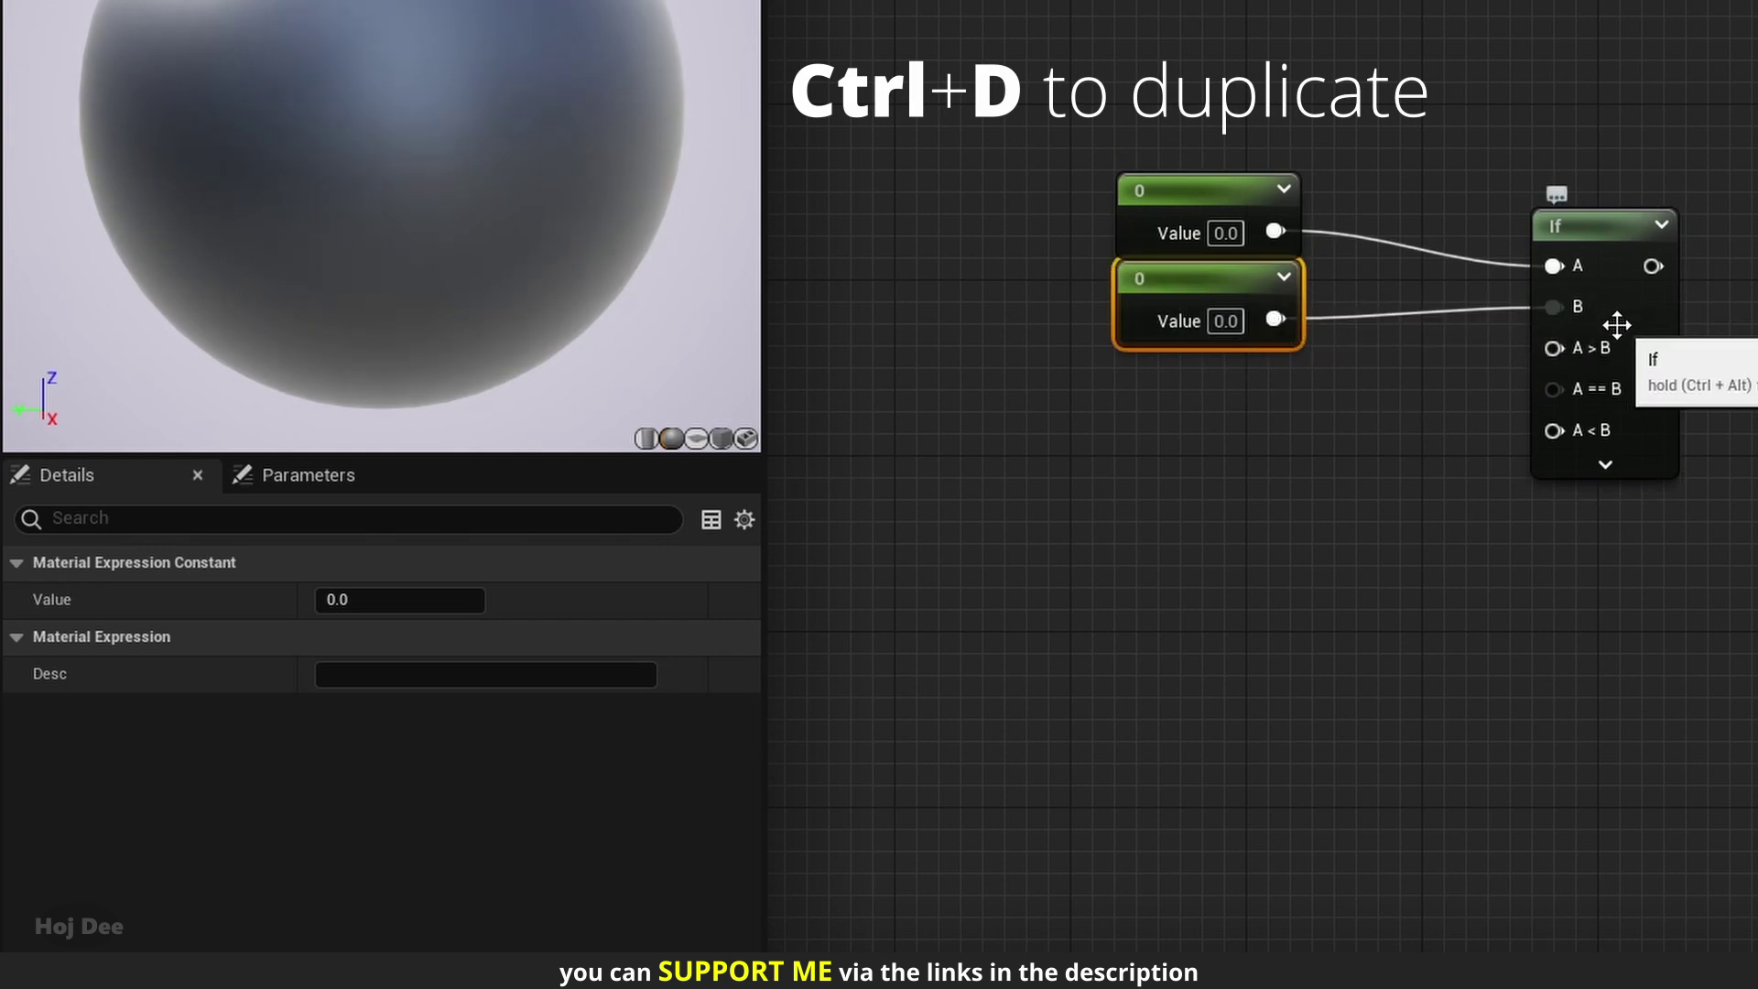
pyautogui.click(1626, 319)
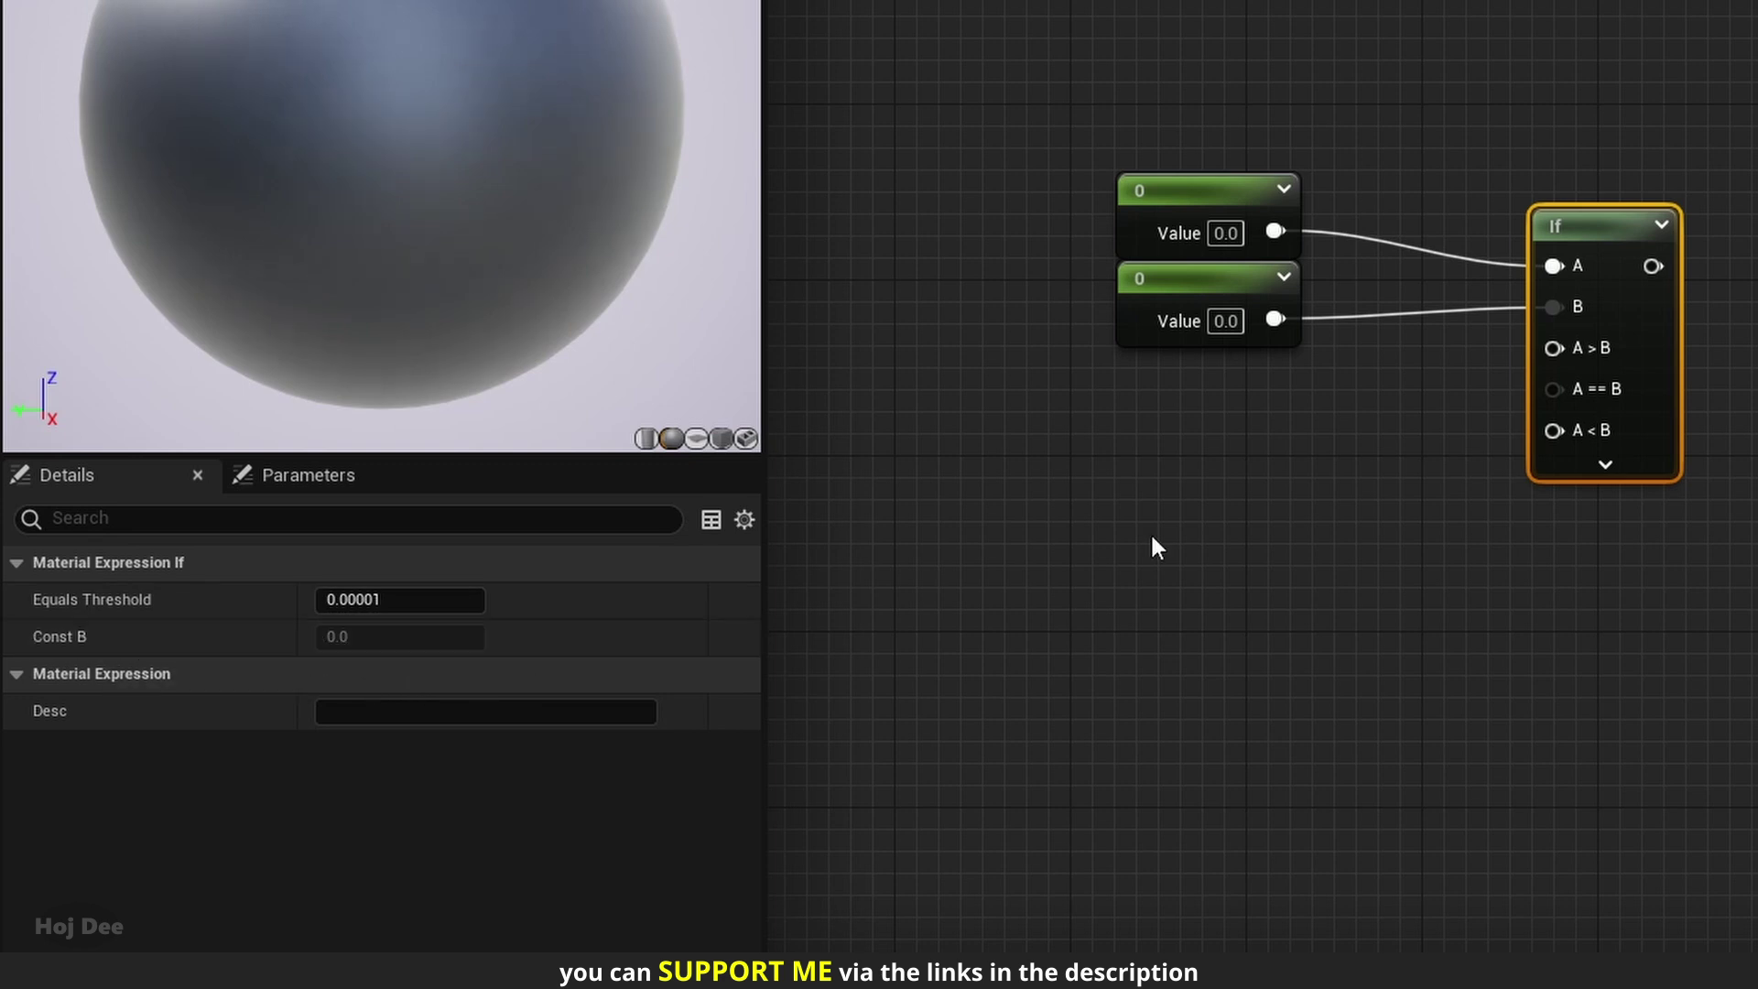
# Place three Constant3Vector nodes and line them up in a column left of the If node.
pyautogui.moveTo(1106, 518); pyautogui.dragTo(1209, 459, button='right')
pyautogui.press('3')
pyautogui.click(1134, 434)
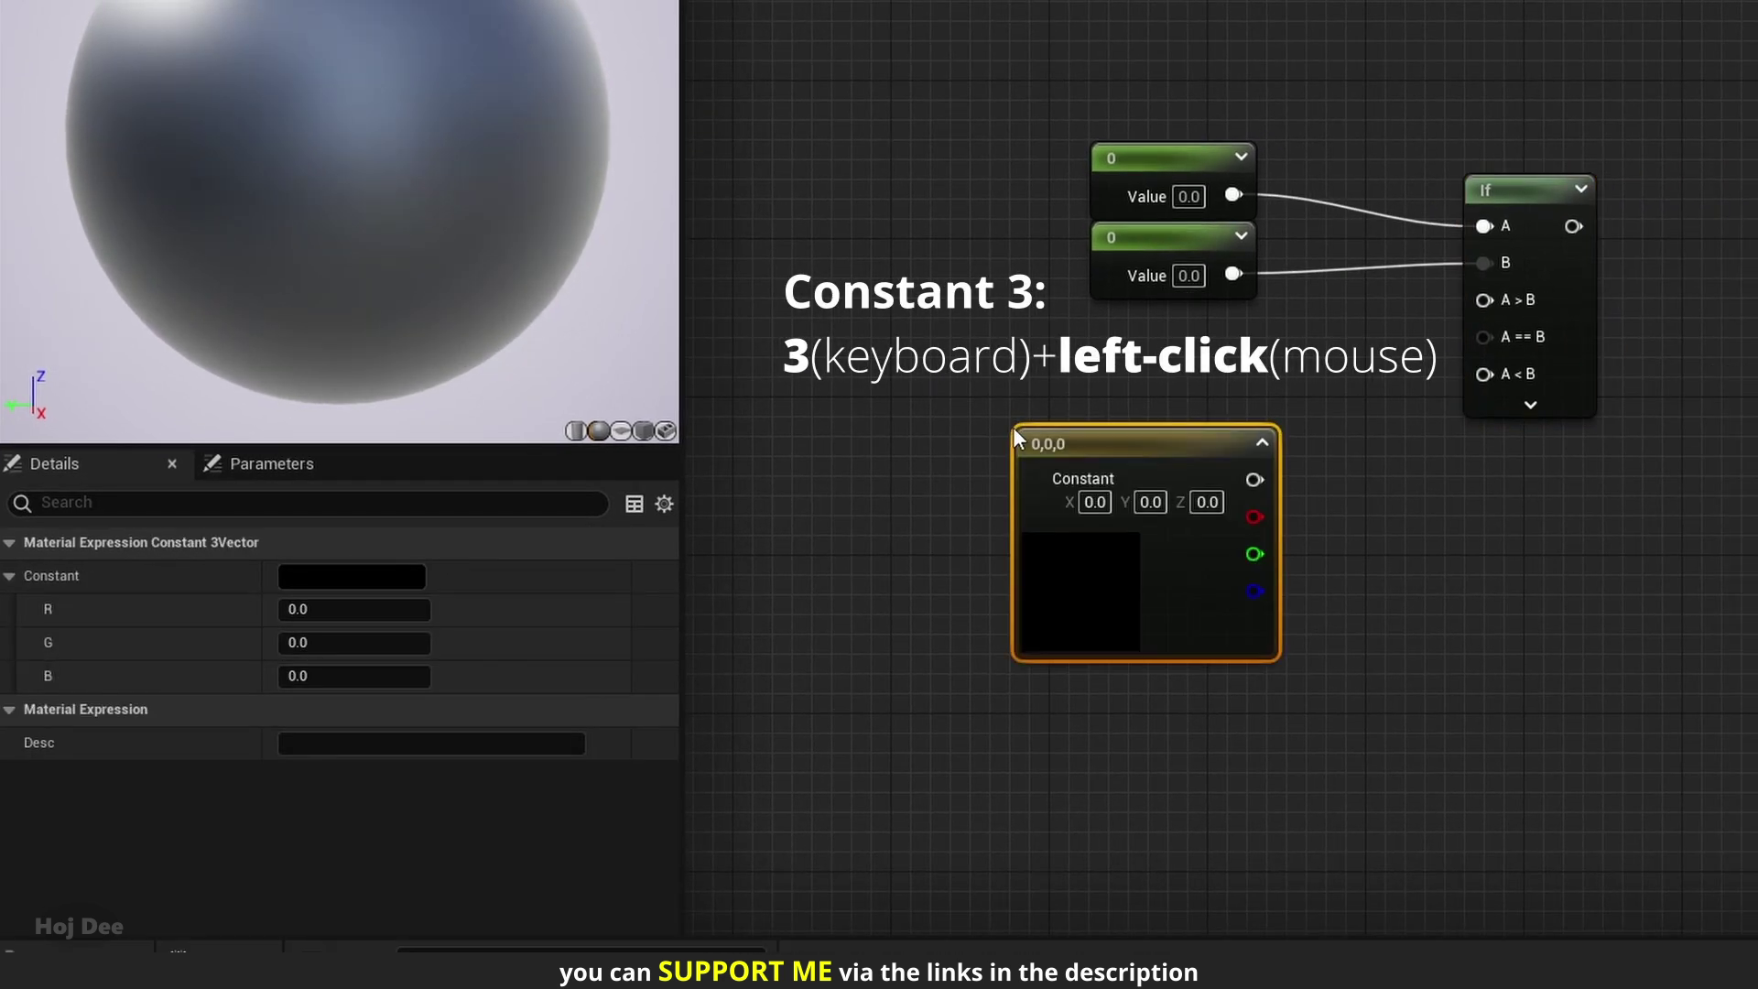
pyautogui.moveTo(1014, 427); pyautogui.dragTo(953, 320)
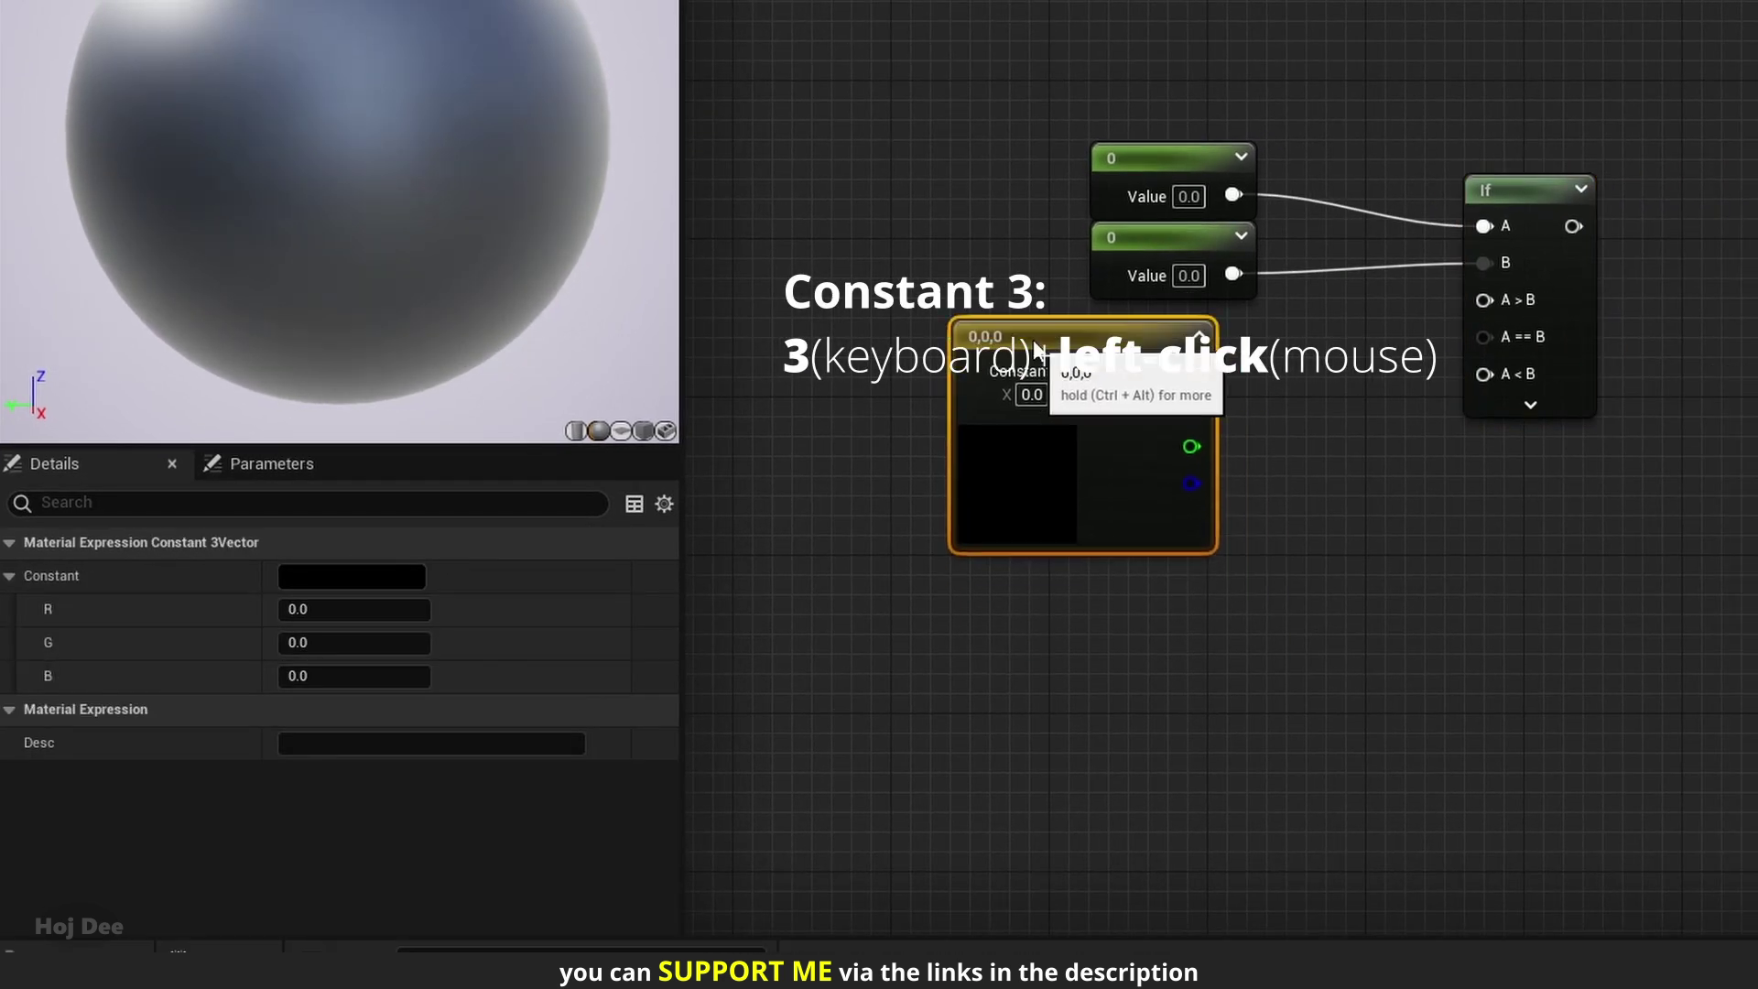
pyautogui.press('3')
pyautogui.click(1006, 586)
pyautogui.moveTo(1072, 579); pyautogui.dragTo(1027, 587)
pyautogui.moveTo(1028, 587); pyautogui.dragTo(1104, 494, button='right')
pyautogui.press('3')
pyautogui.click(1101, 504)
pyautogui.moveTo(1156, 499); pyautogui.dragTo(1079, 452)
pyautogui.moveTo(1311, 354); pyautogui.dragTo(1335, 527, button='right')
pyautogui.moveTo(1402, 337); pyautogui.dragTo(1066, 698)
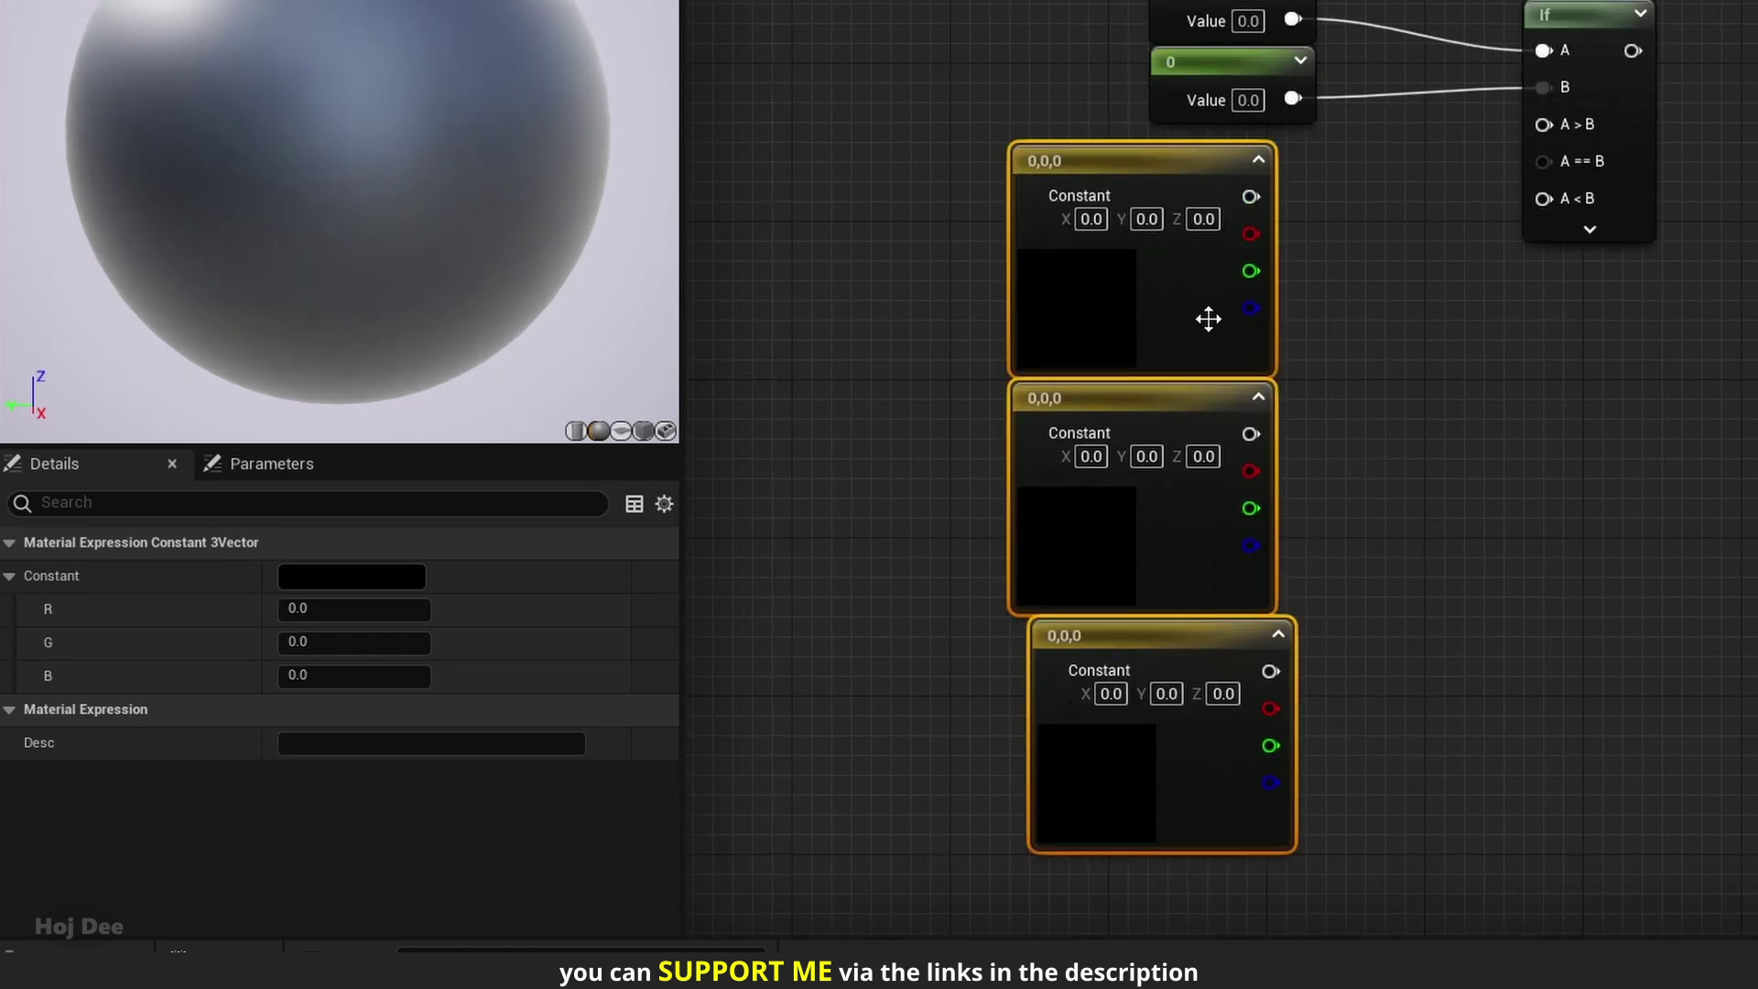
pyautogui.moveTo(1178, 315); pyautogui.dragTo(887, 278)
# Make the constants red, green and blue and wire them to A>B, A==B, A<B.
pyautogui.write('1')
pyautogui.press('Return')
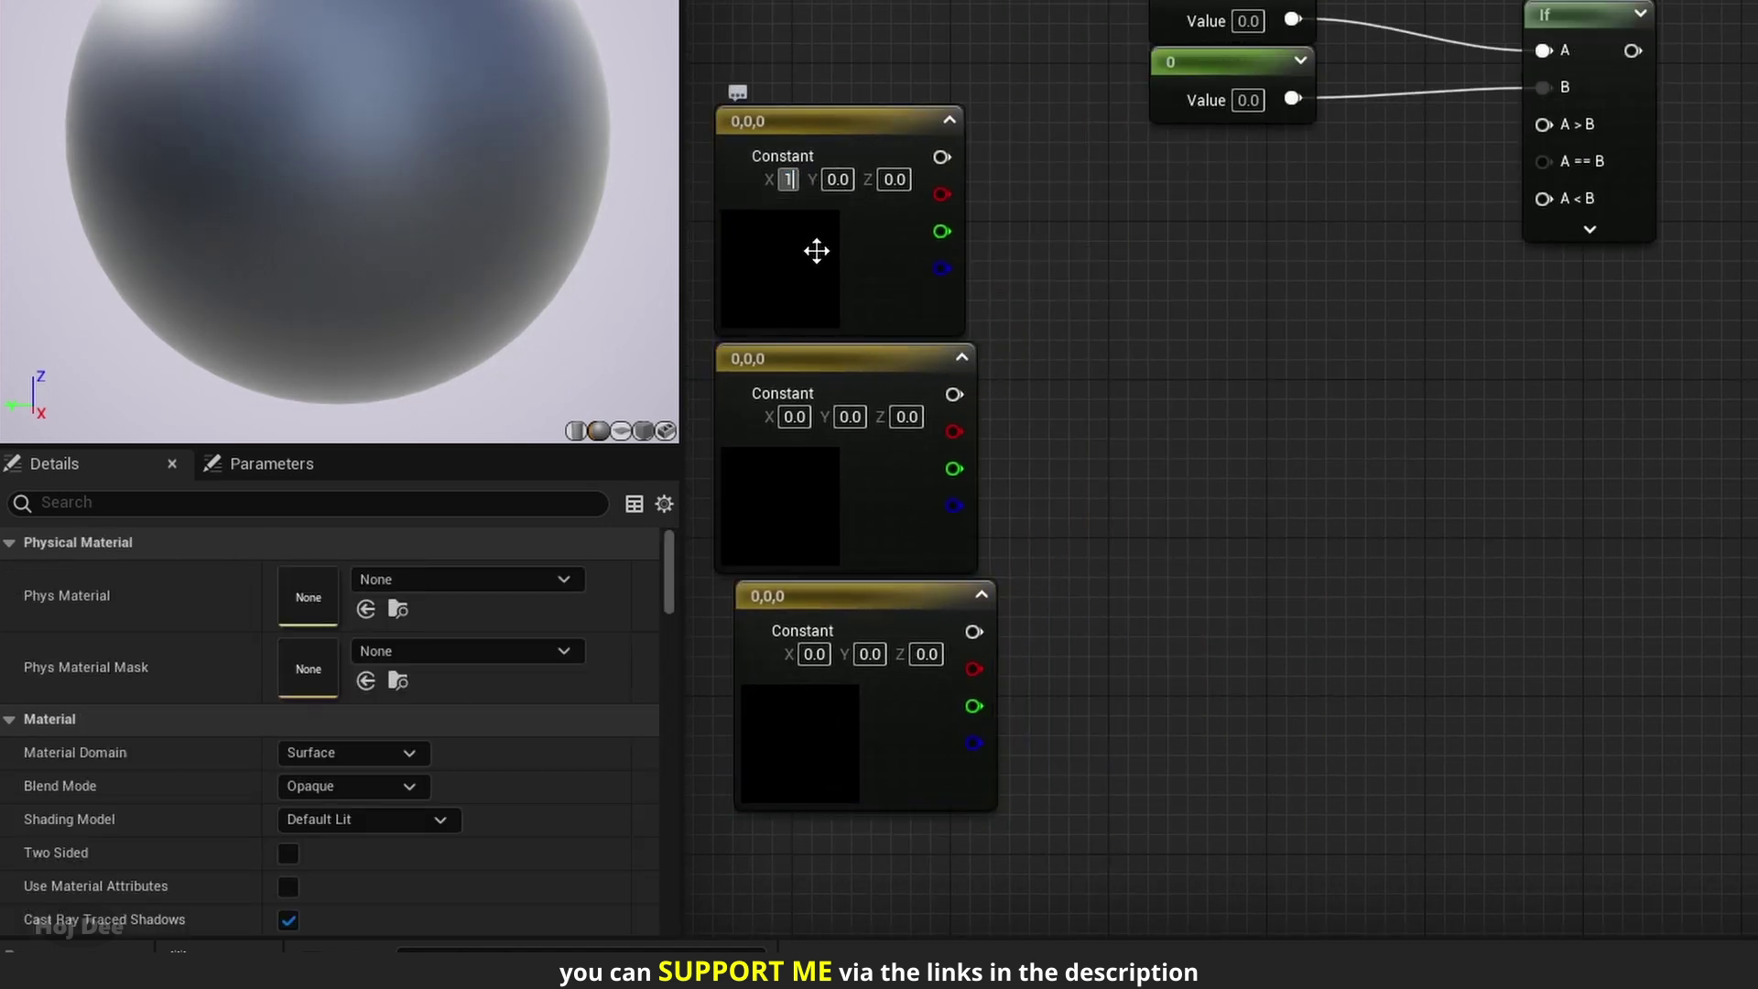
pyautogui.click(850, 417)
pyautogui.write('1')
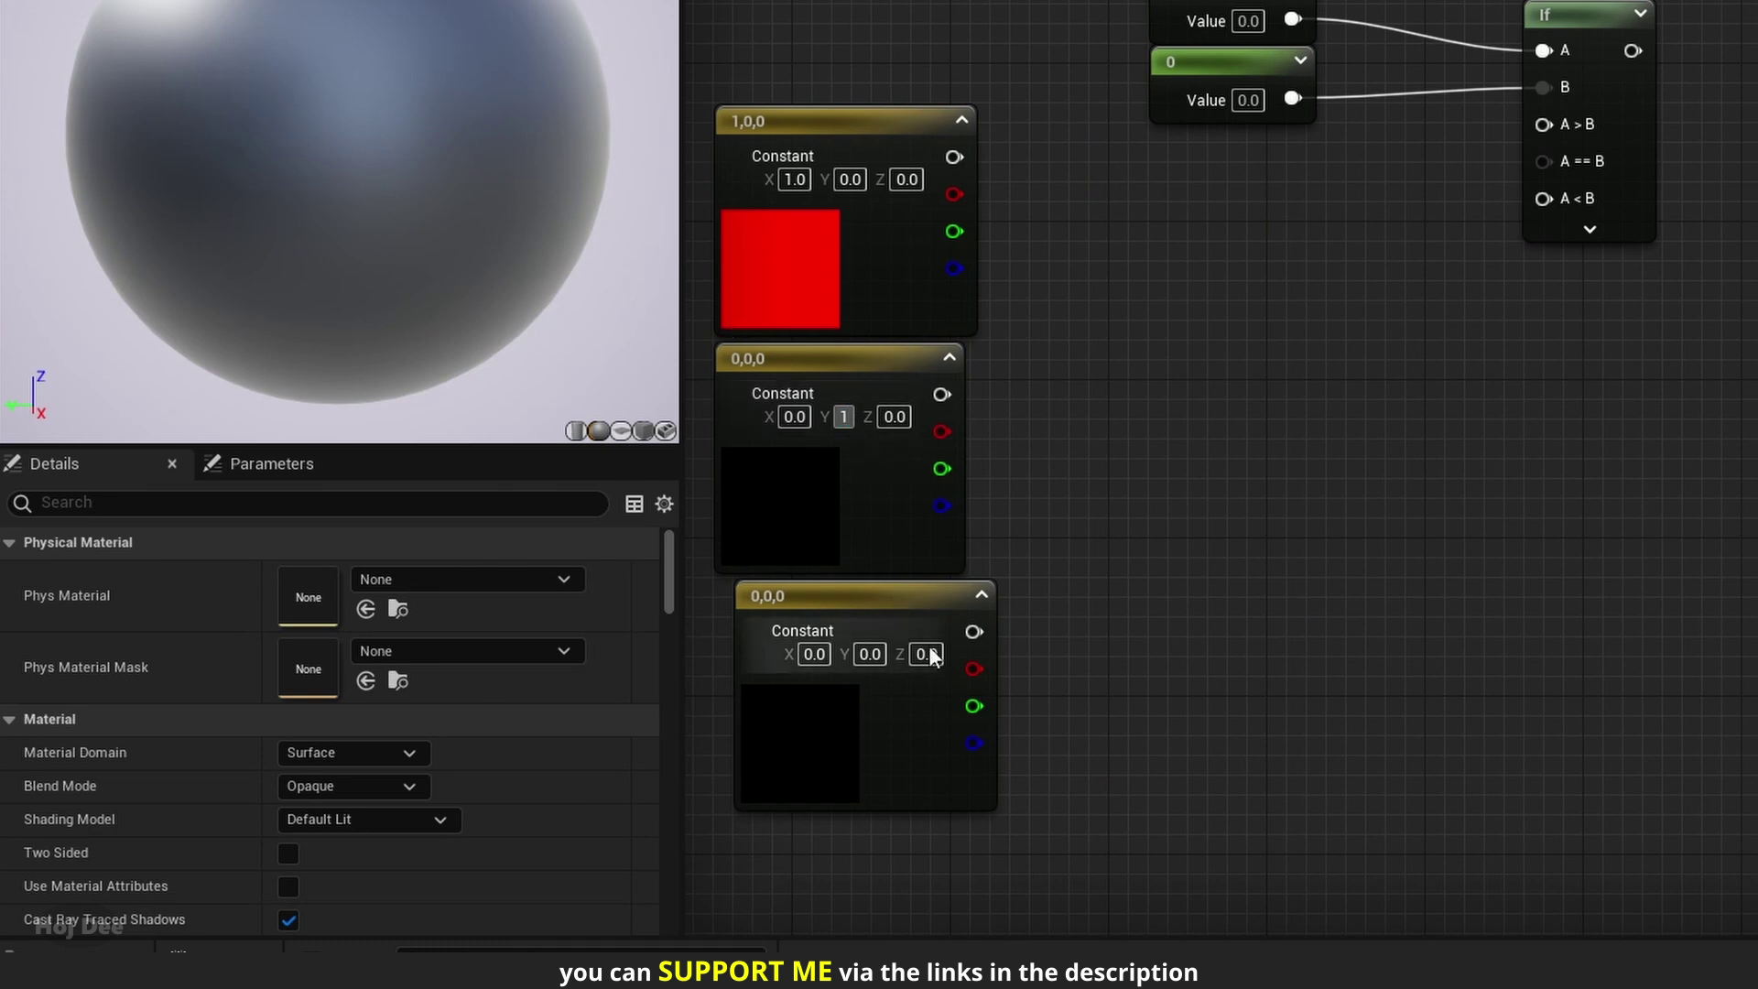
pyautogui.click(927, 654)
pyautogui.write('1')
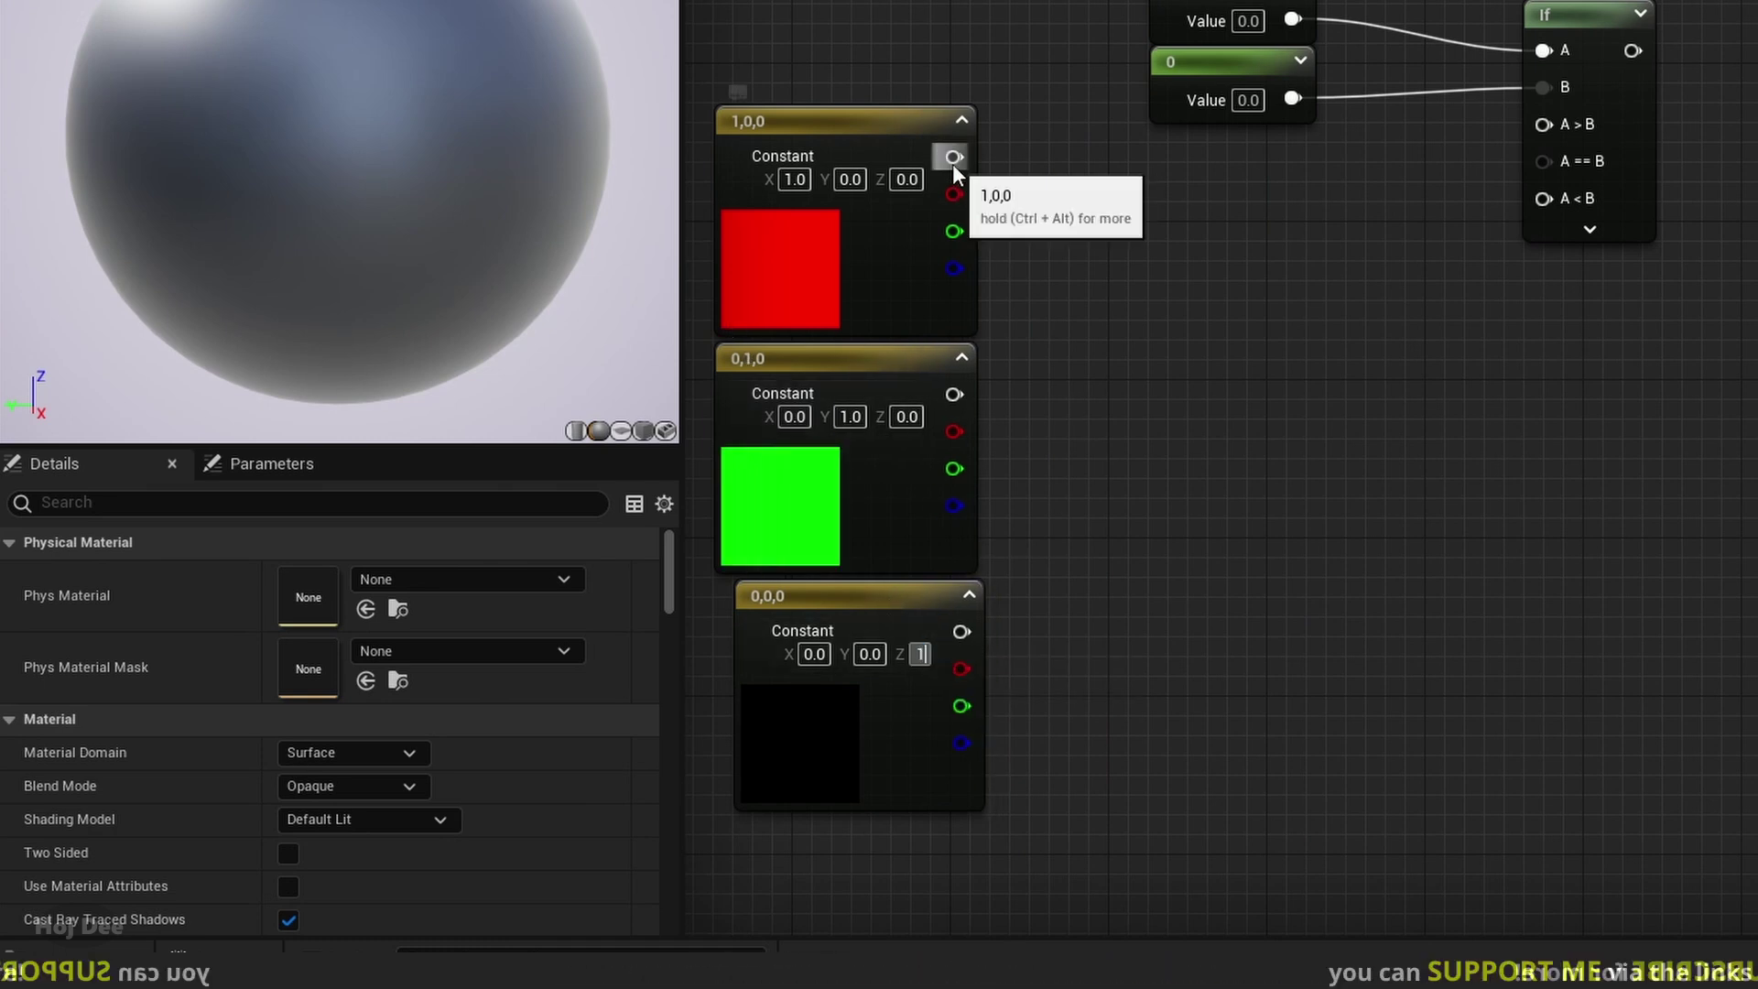
pyautogui.moveTo(954, 157); pyautogui.dragTo(1544, 124)
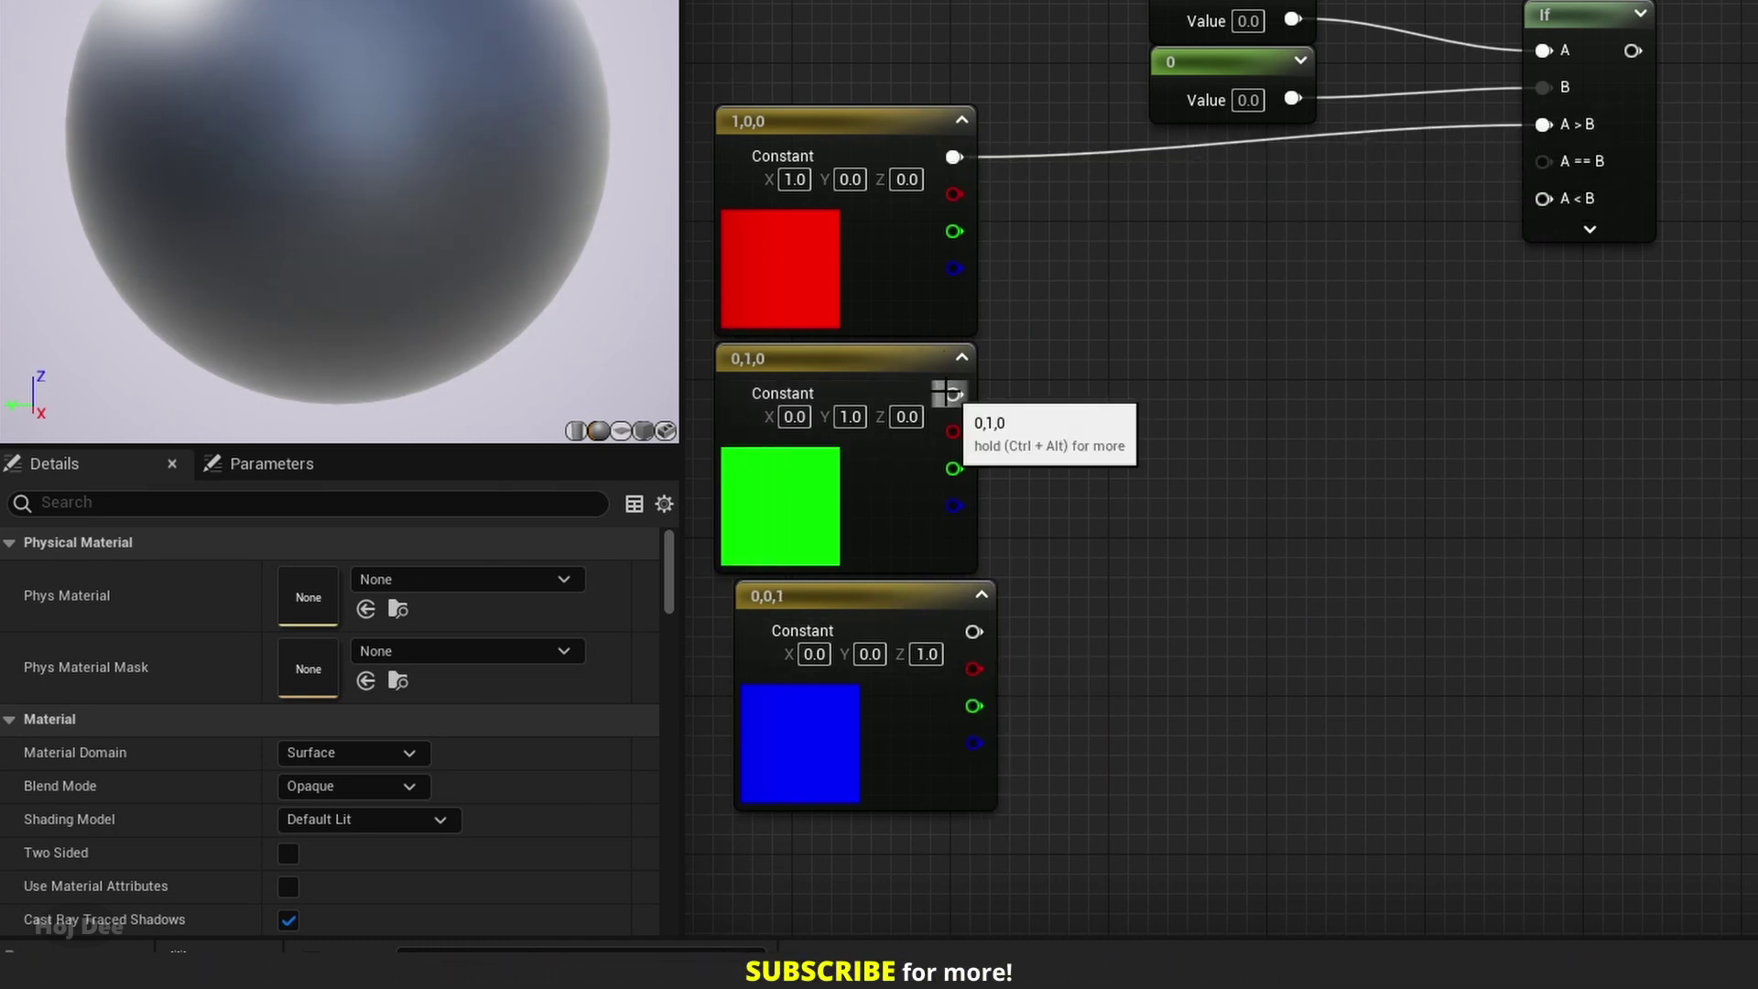
pyautogui.moveTo(949, 392); pyautogui.dragTo(1557, 164)
pyautogui.moveTo(974, 632); pyautogui.dragTo(1546, 202)
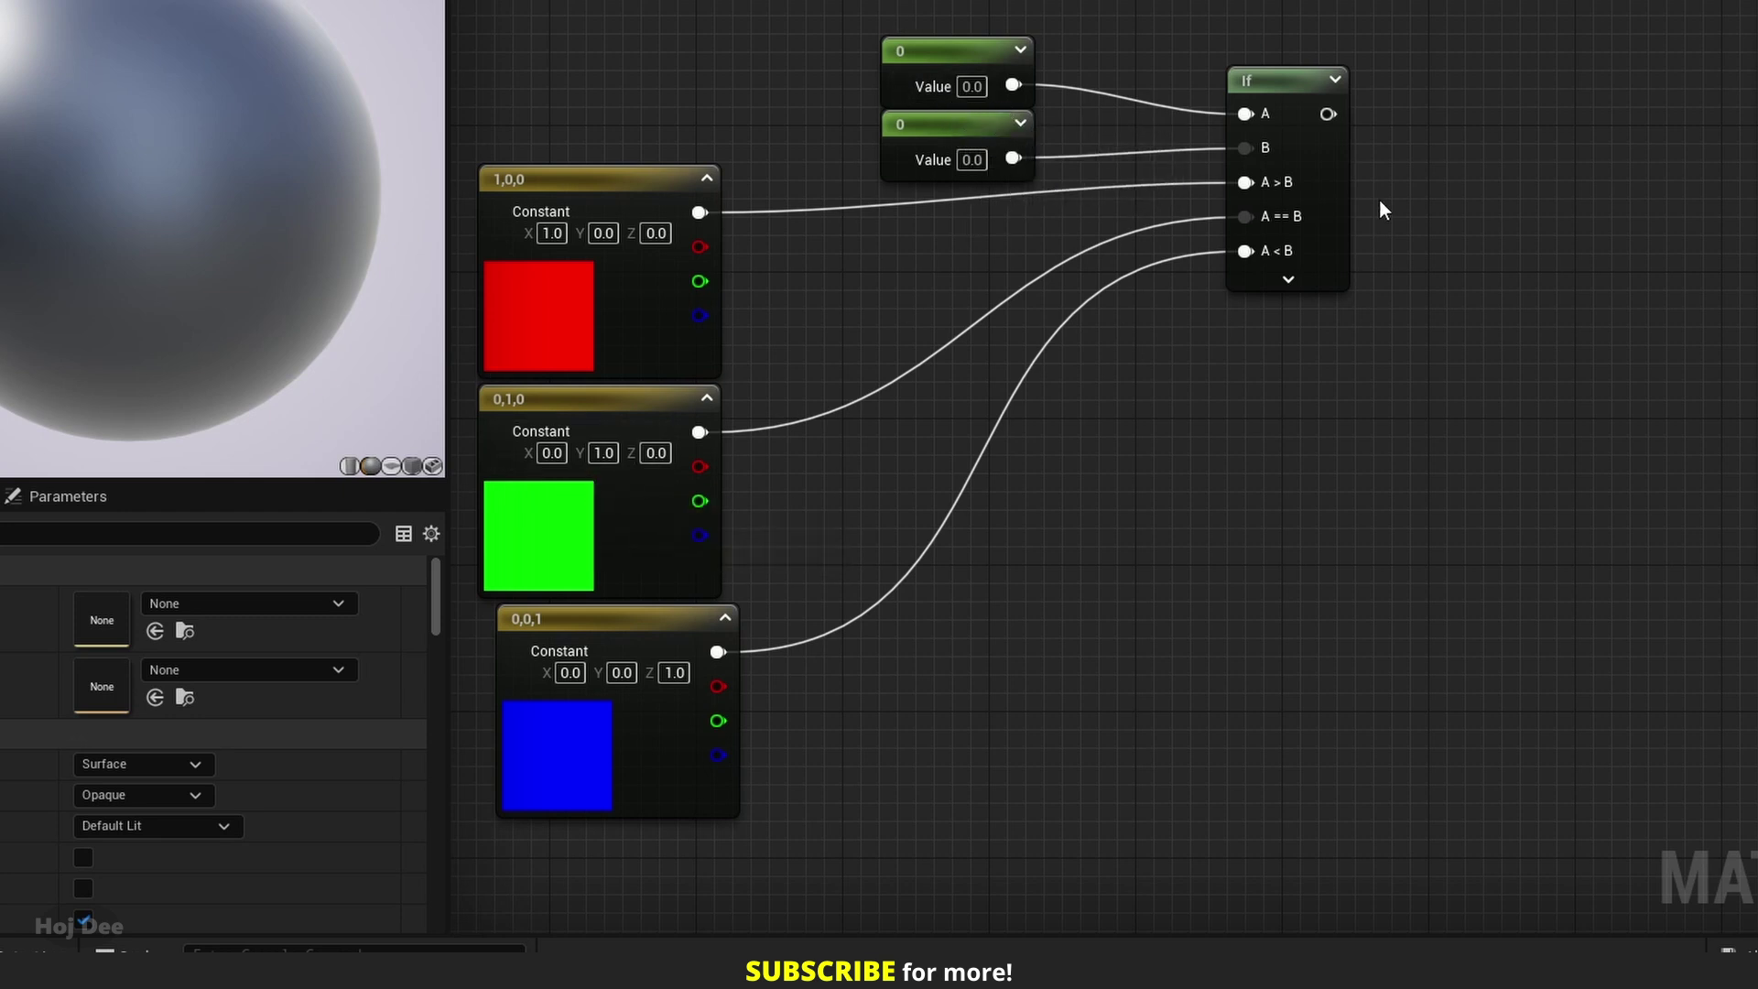
# Connect the If output to Base Color and set the A Constant to 1.
pyautogui.moveTo(1436, 76); pyautogui.dragTo(1211, 358, button='right')
pyautogui.moveTo(1099, 397); pyautogui.dragTo(1557, 182)
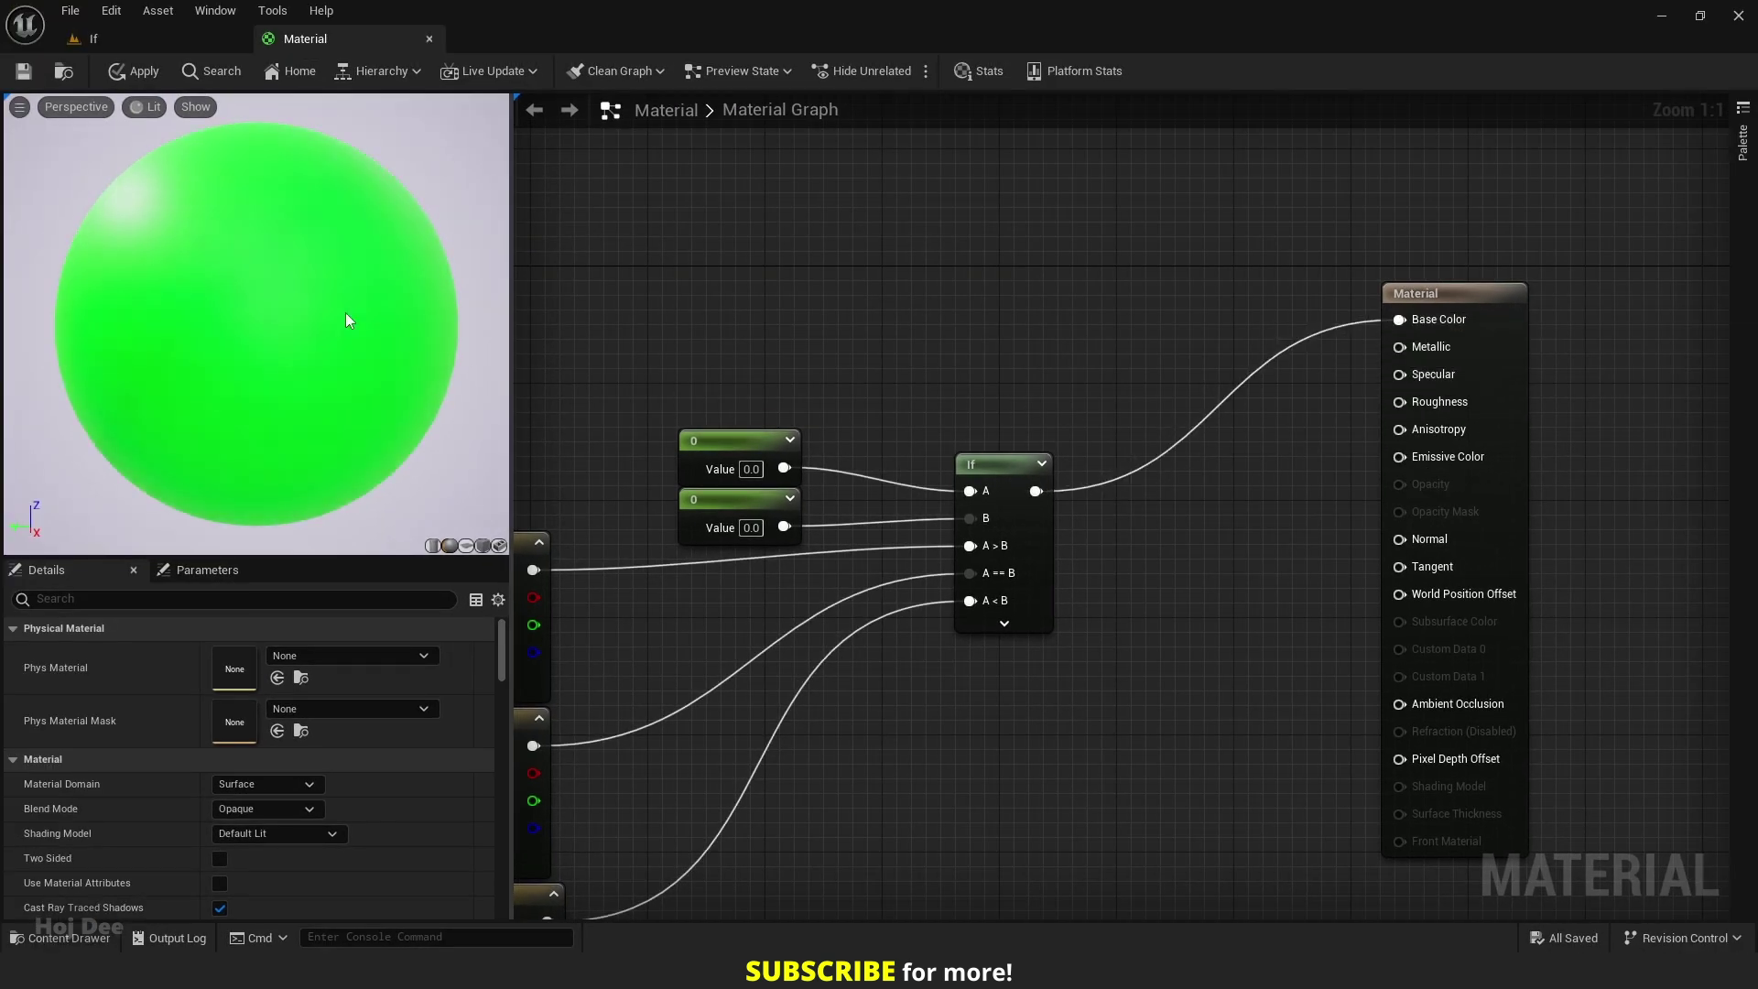
pyautogui.moveTo(642, 370); pyautogui.dragTo(1088, 271, button='right')
pyautogui.click(1014, 325)
pyautogui.click(1017, 357)
pyautogui.write('1')
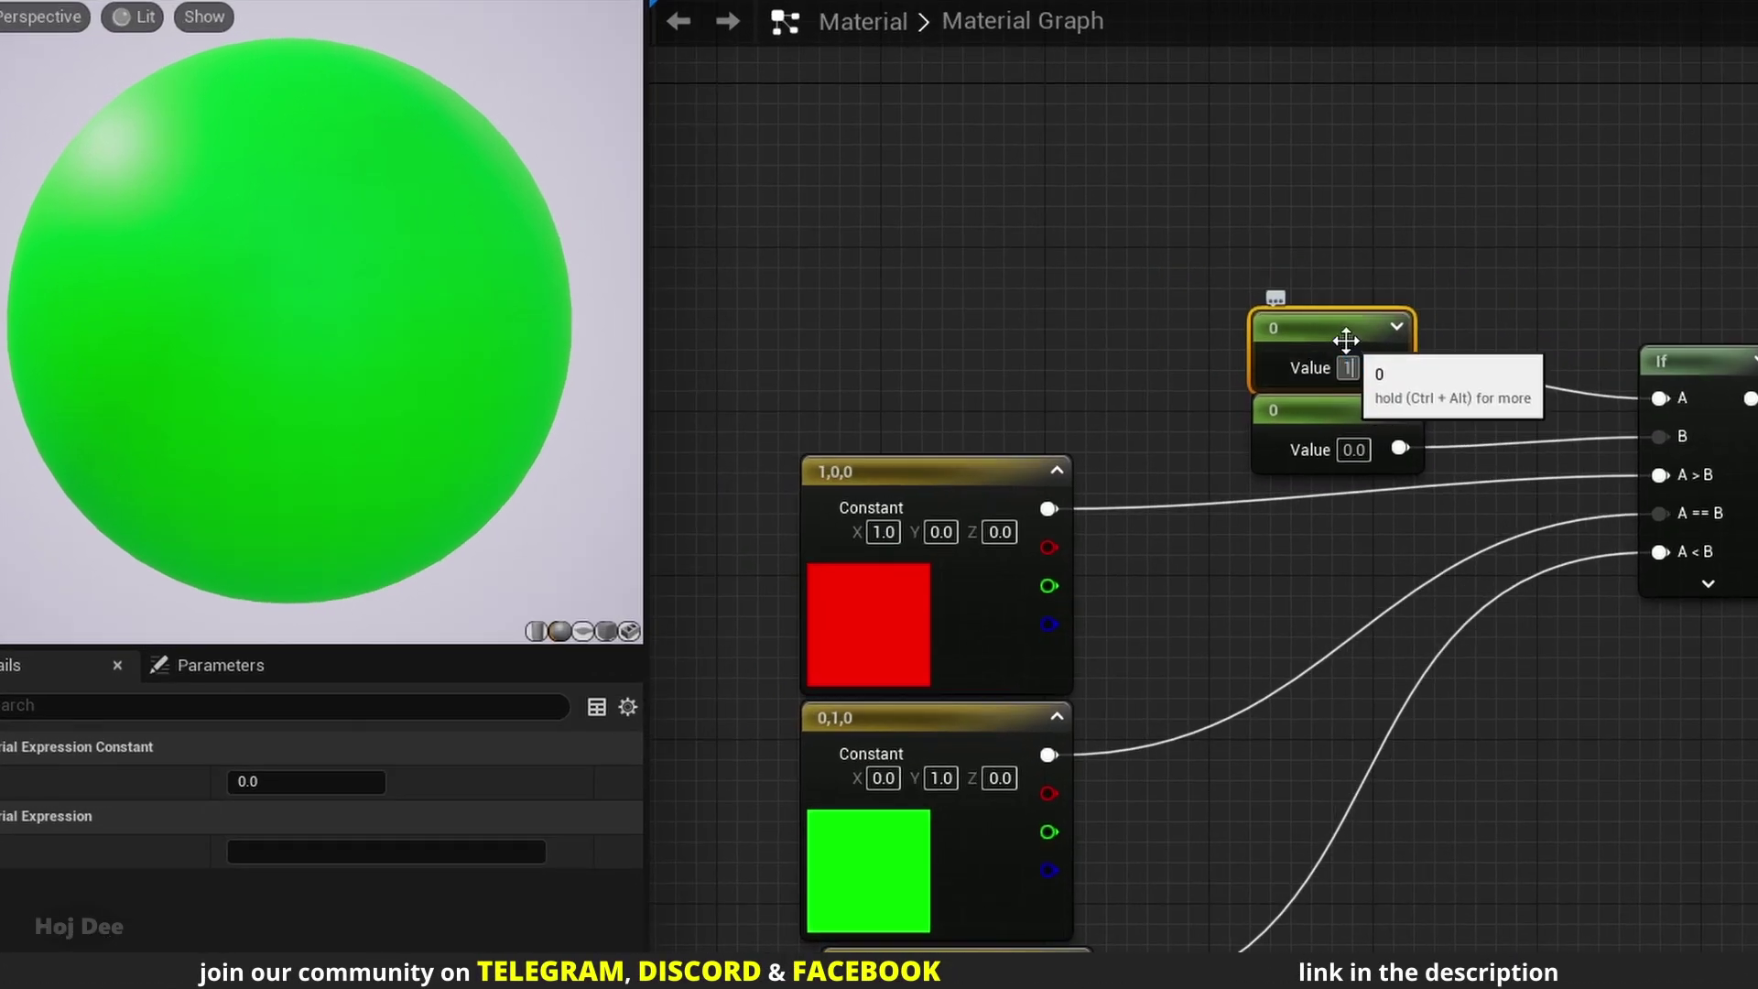
pyautogui.press('Return')
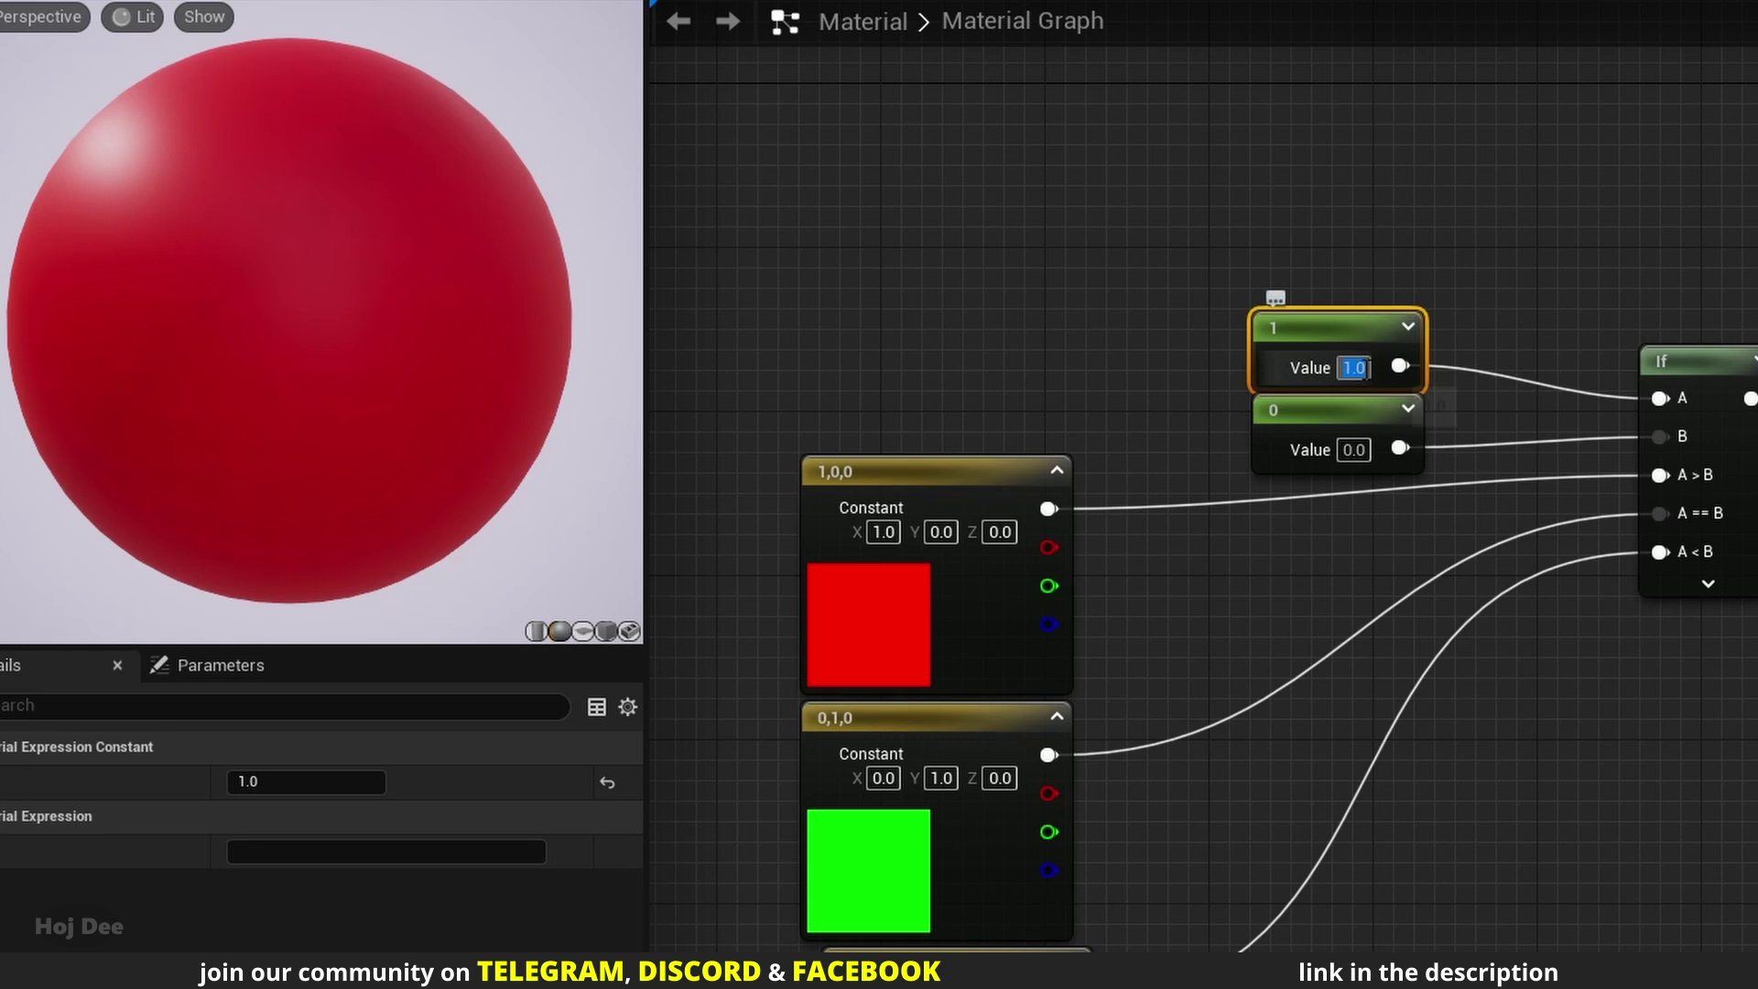
# Switch A to -1 to show blue, then back to 1 for red.
pyautogui.write('-1')
pyautogui.press('Return')
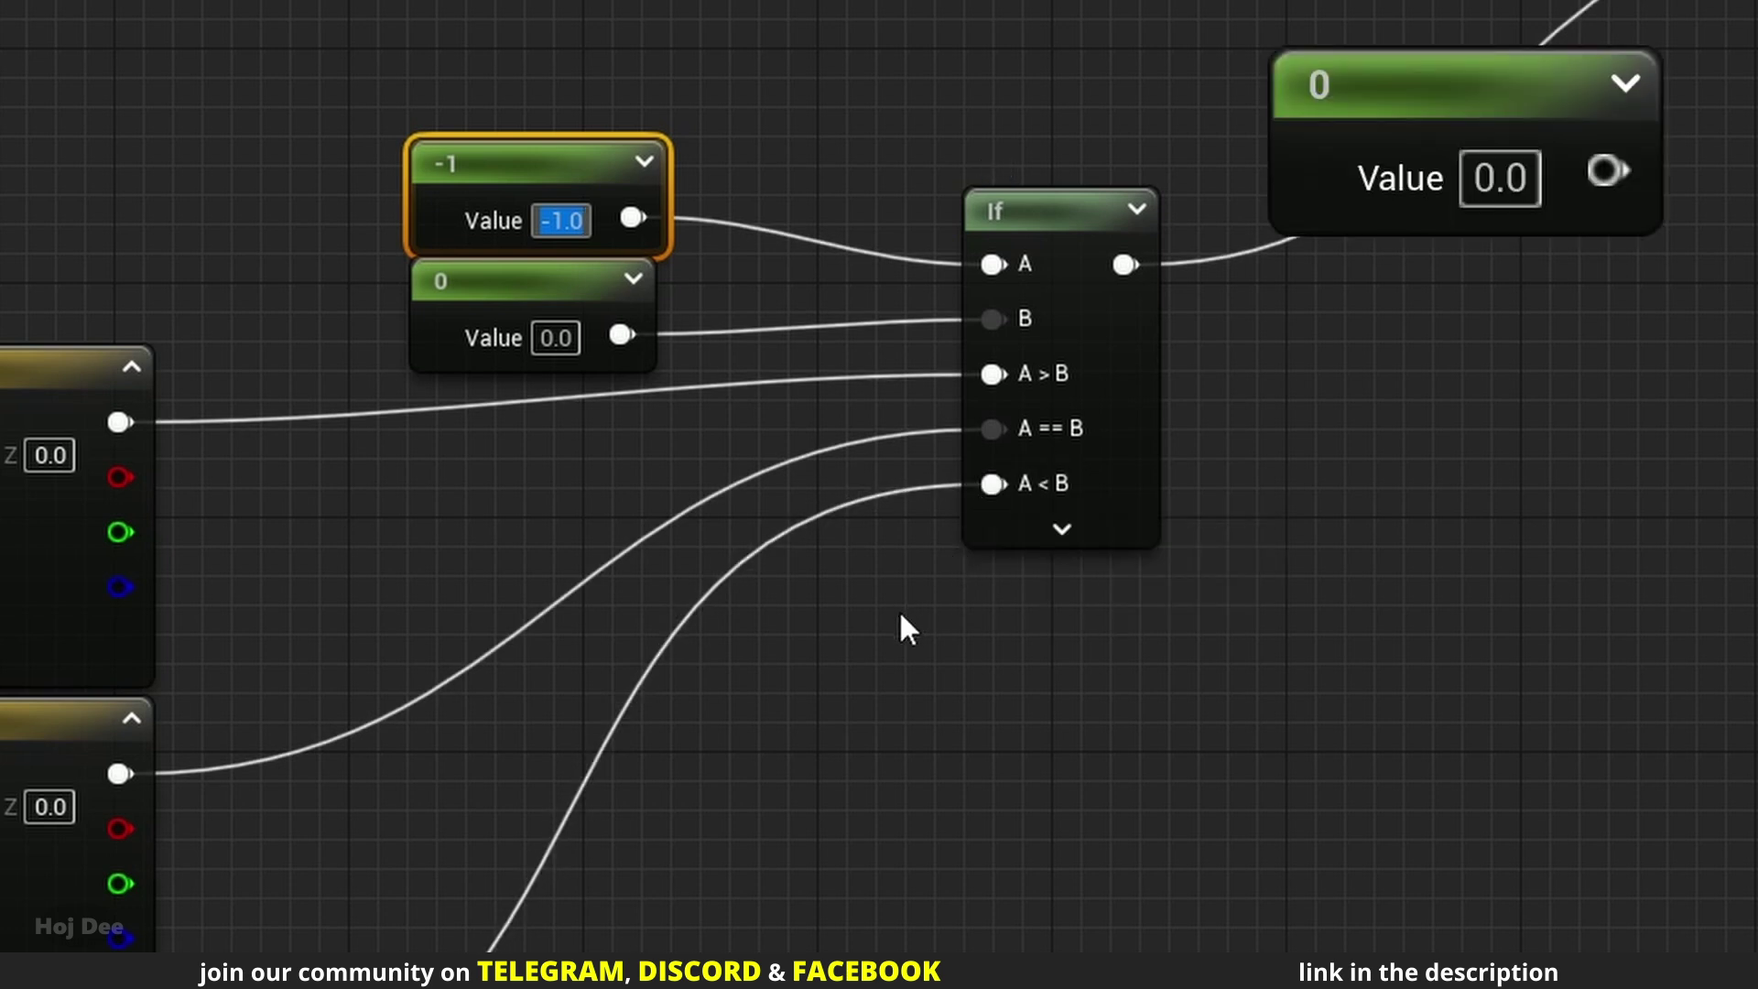
pyautogui.write('1')
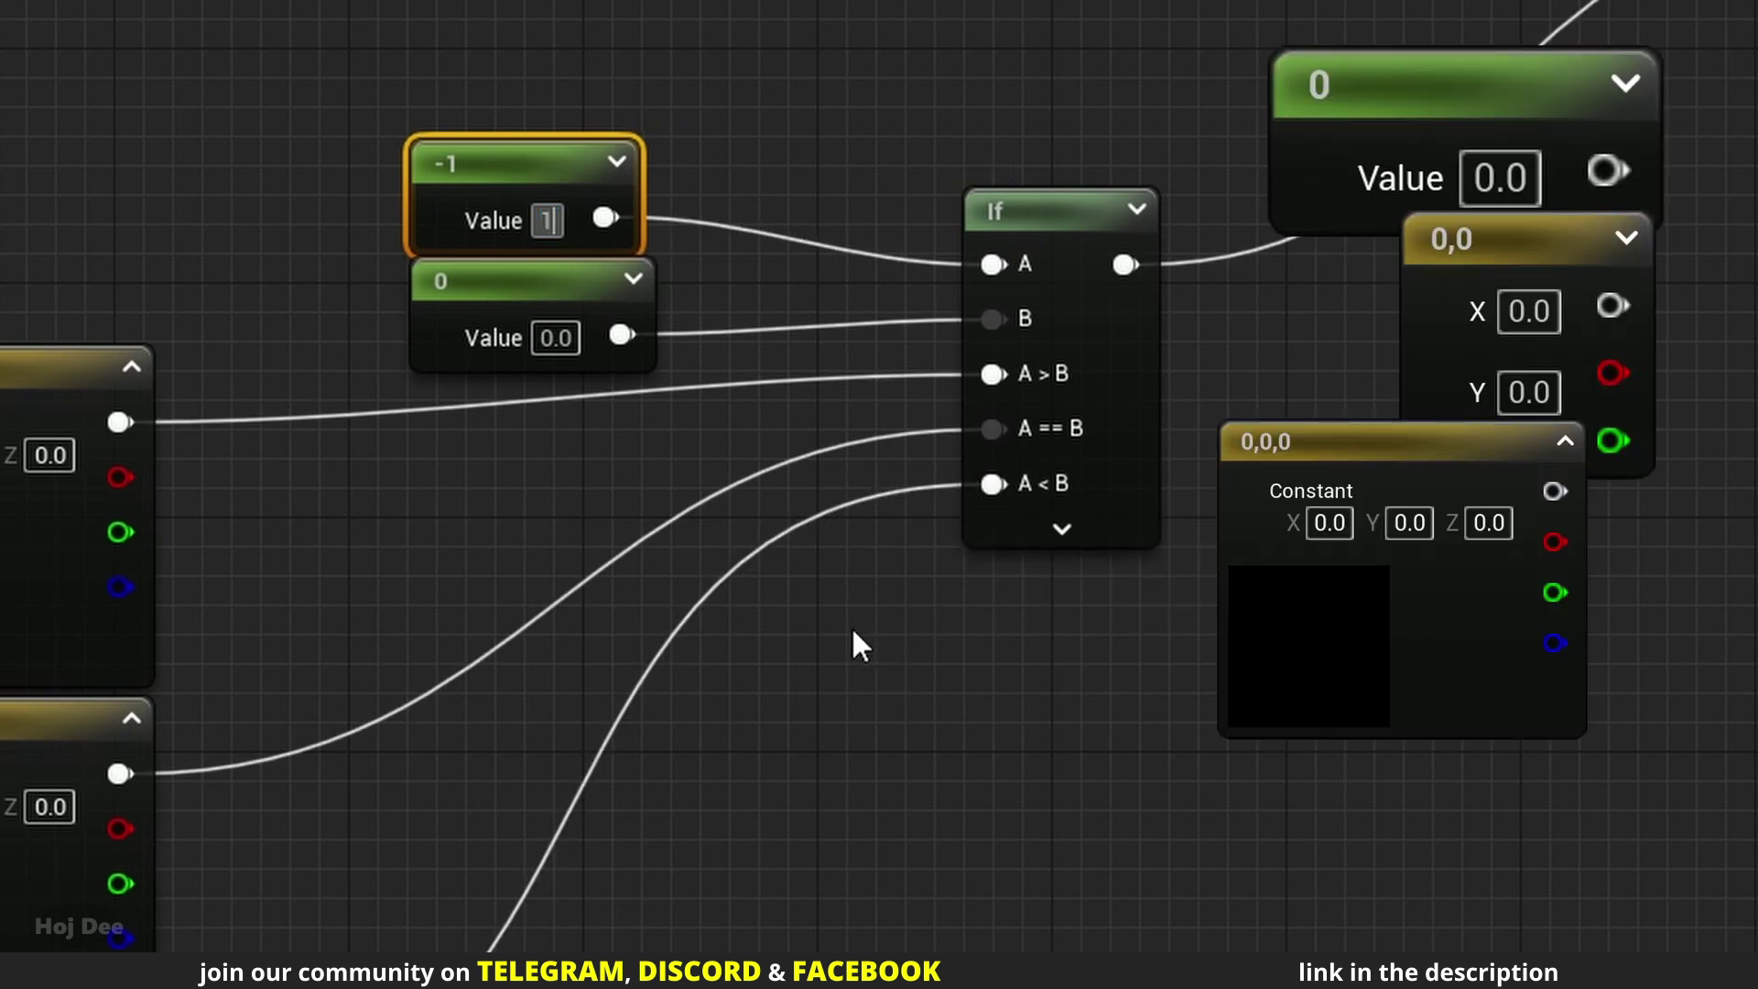
pyautogui.click(859, 651)
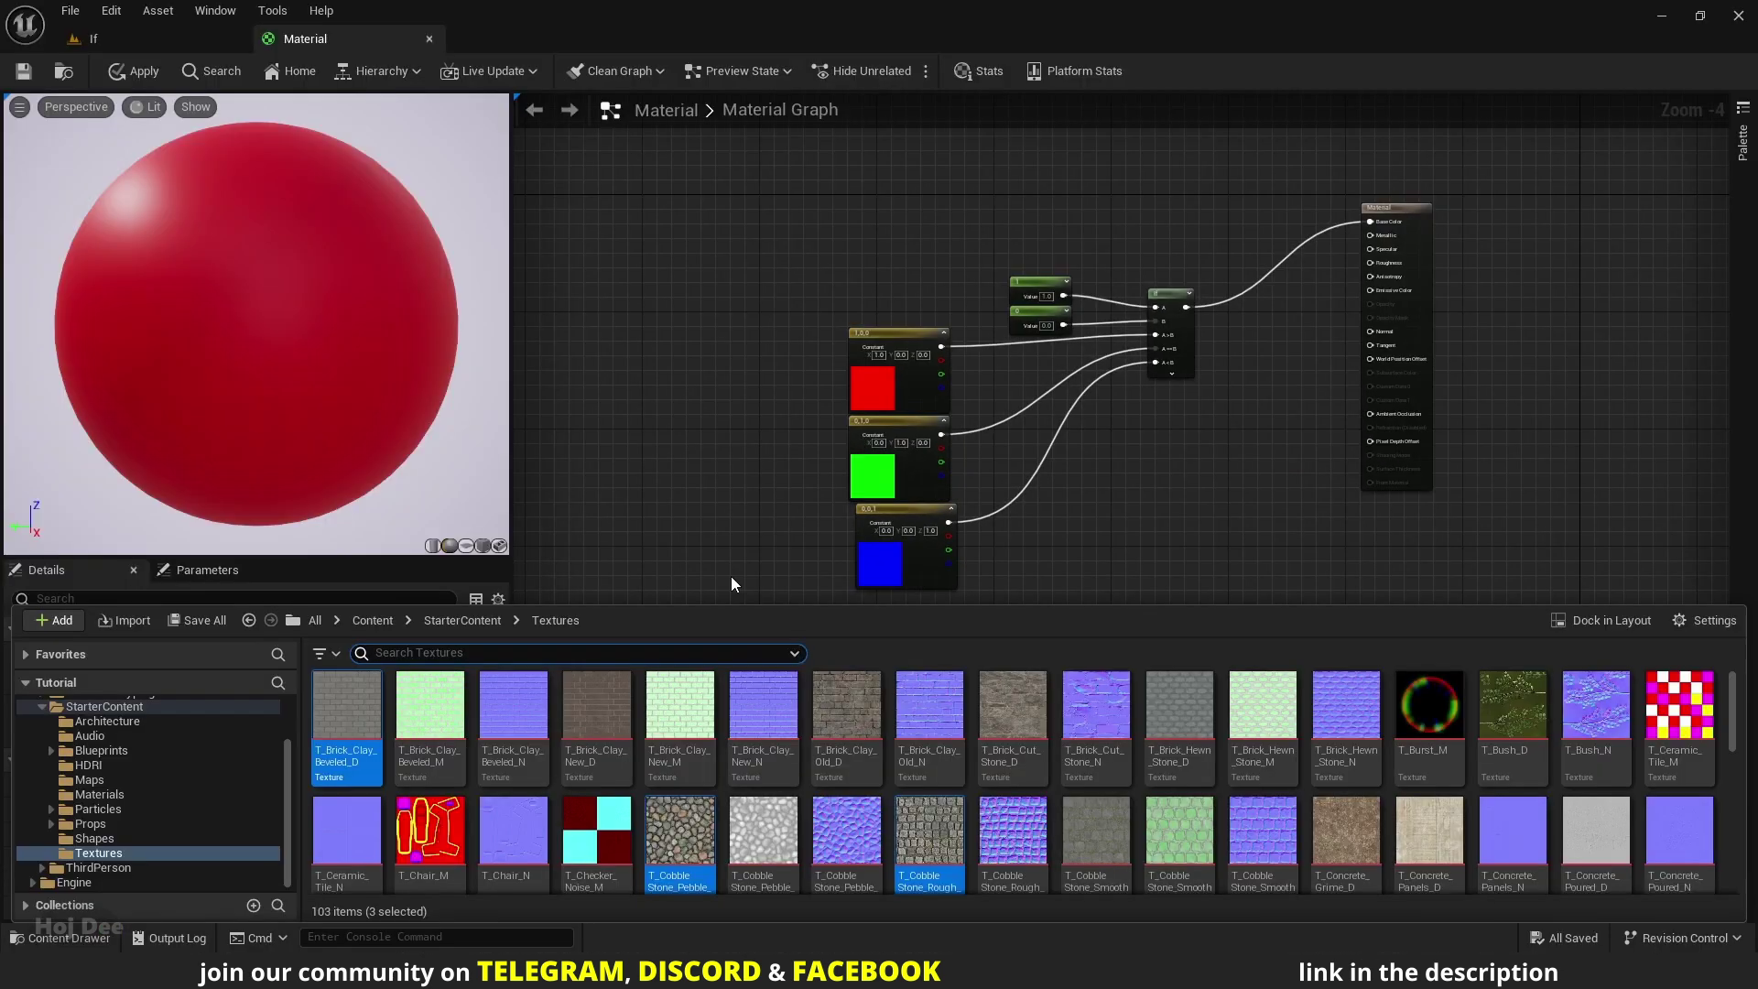
# Spread the three texture samples into a column and move the colour constants aside.
pyautogui.click(724, 458)
pyautogui.moveTo(724, 458); pyautogui.dragTo(719, 513)
pyautogui.scroll(1, 724, 410)
pyautogui.moveTo(824, 330); pyautogui.dragTo(931, 442)
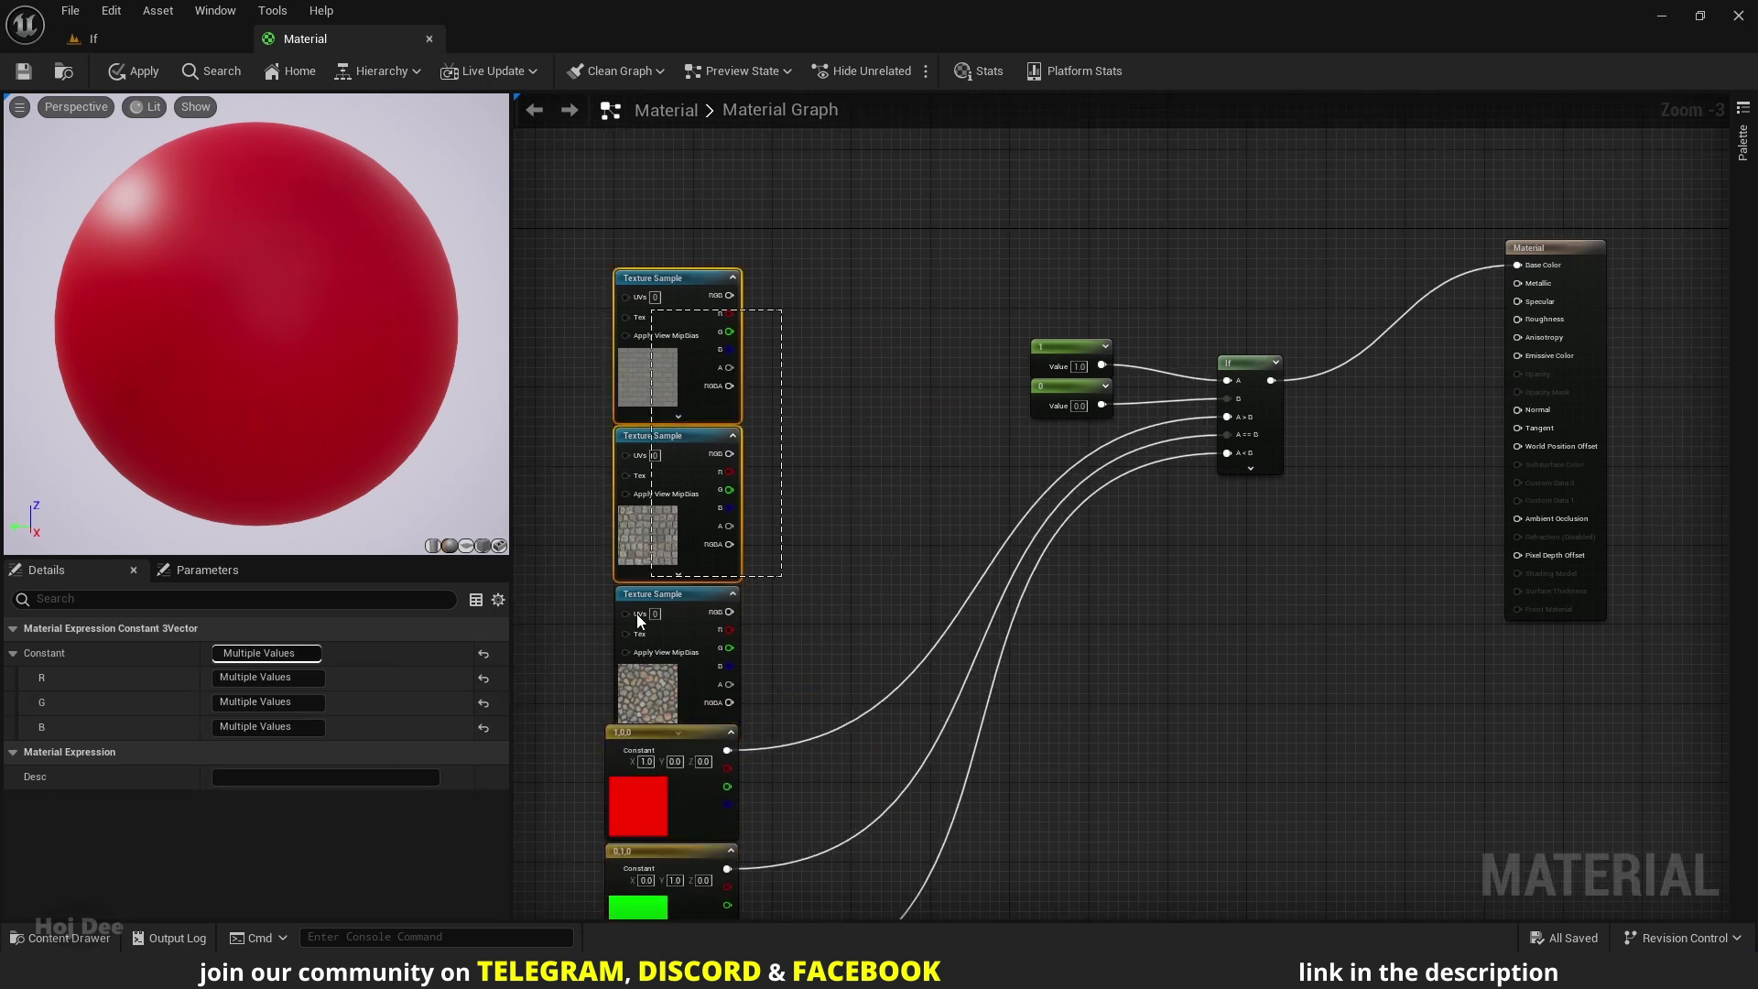
pyautogui.scroll(3, 635, 613)
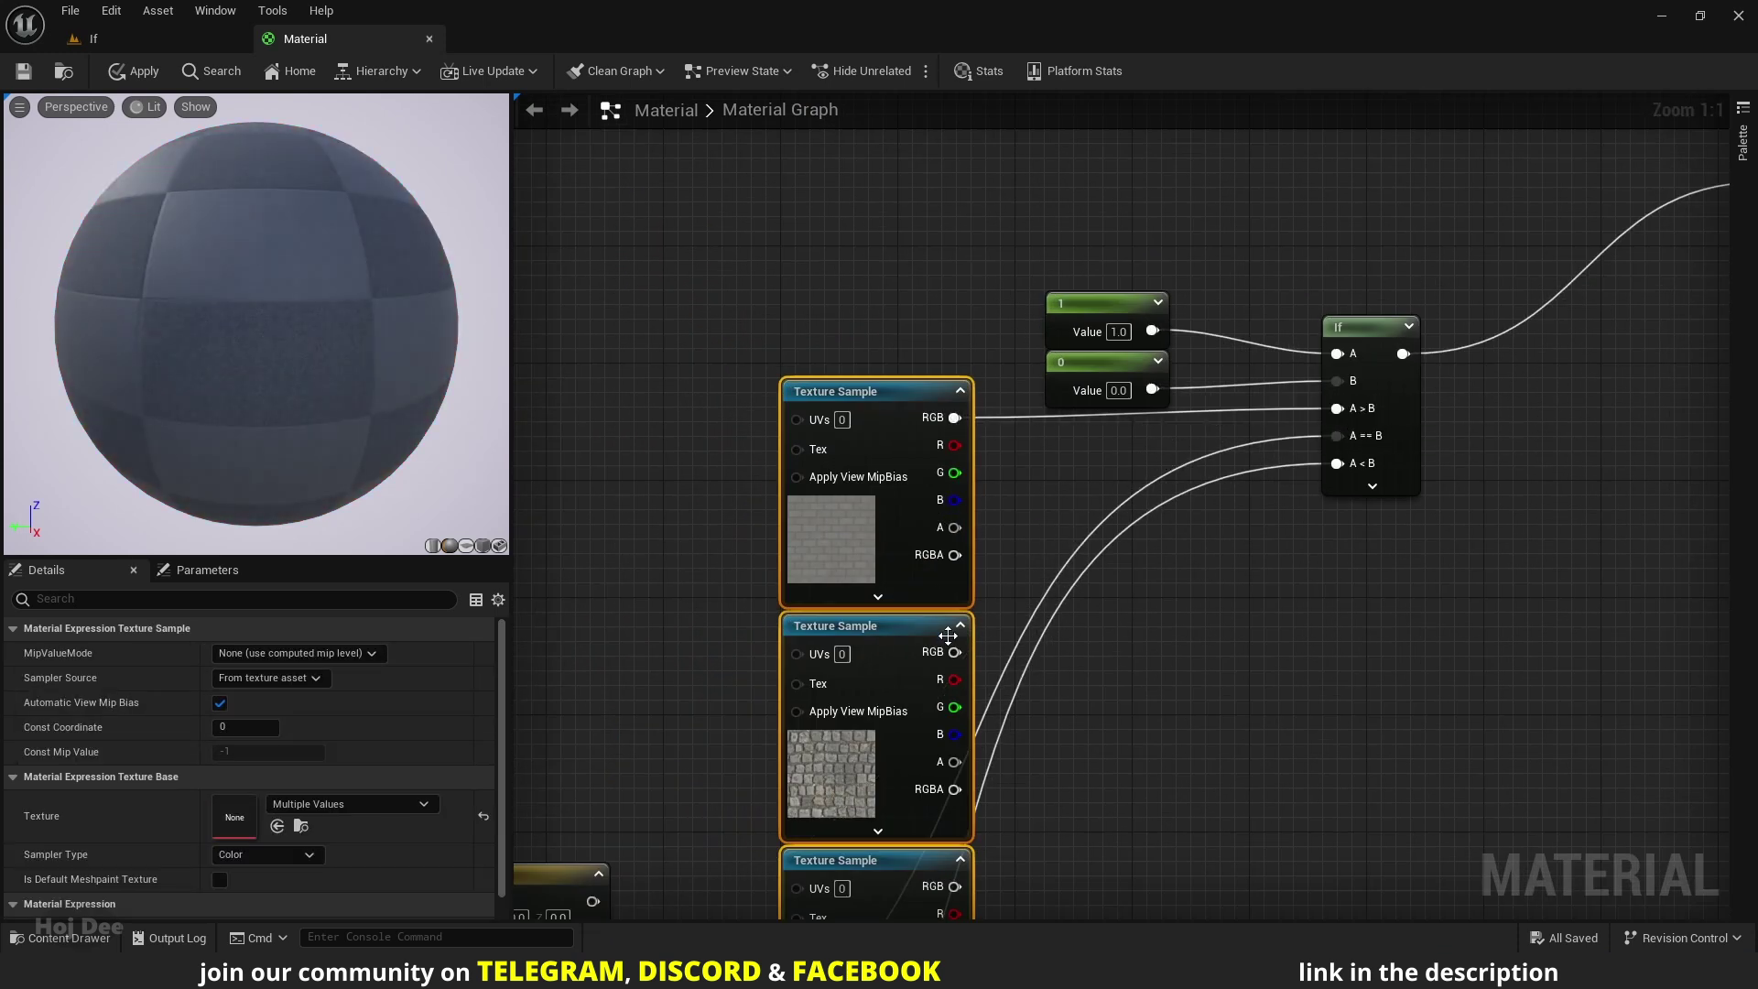
pyautogui.moveTo(875, 866); pyautogui.dragTo(876, 765, button='right')
pyautogui.scroll(-1, 1136, 561)
# Set the A Constant to 0, then -1 to show the pebble texture.
pyautogui.click(982, 377)
pyautogui.write('0')
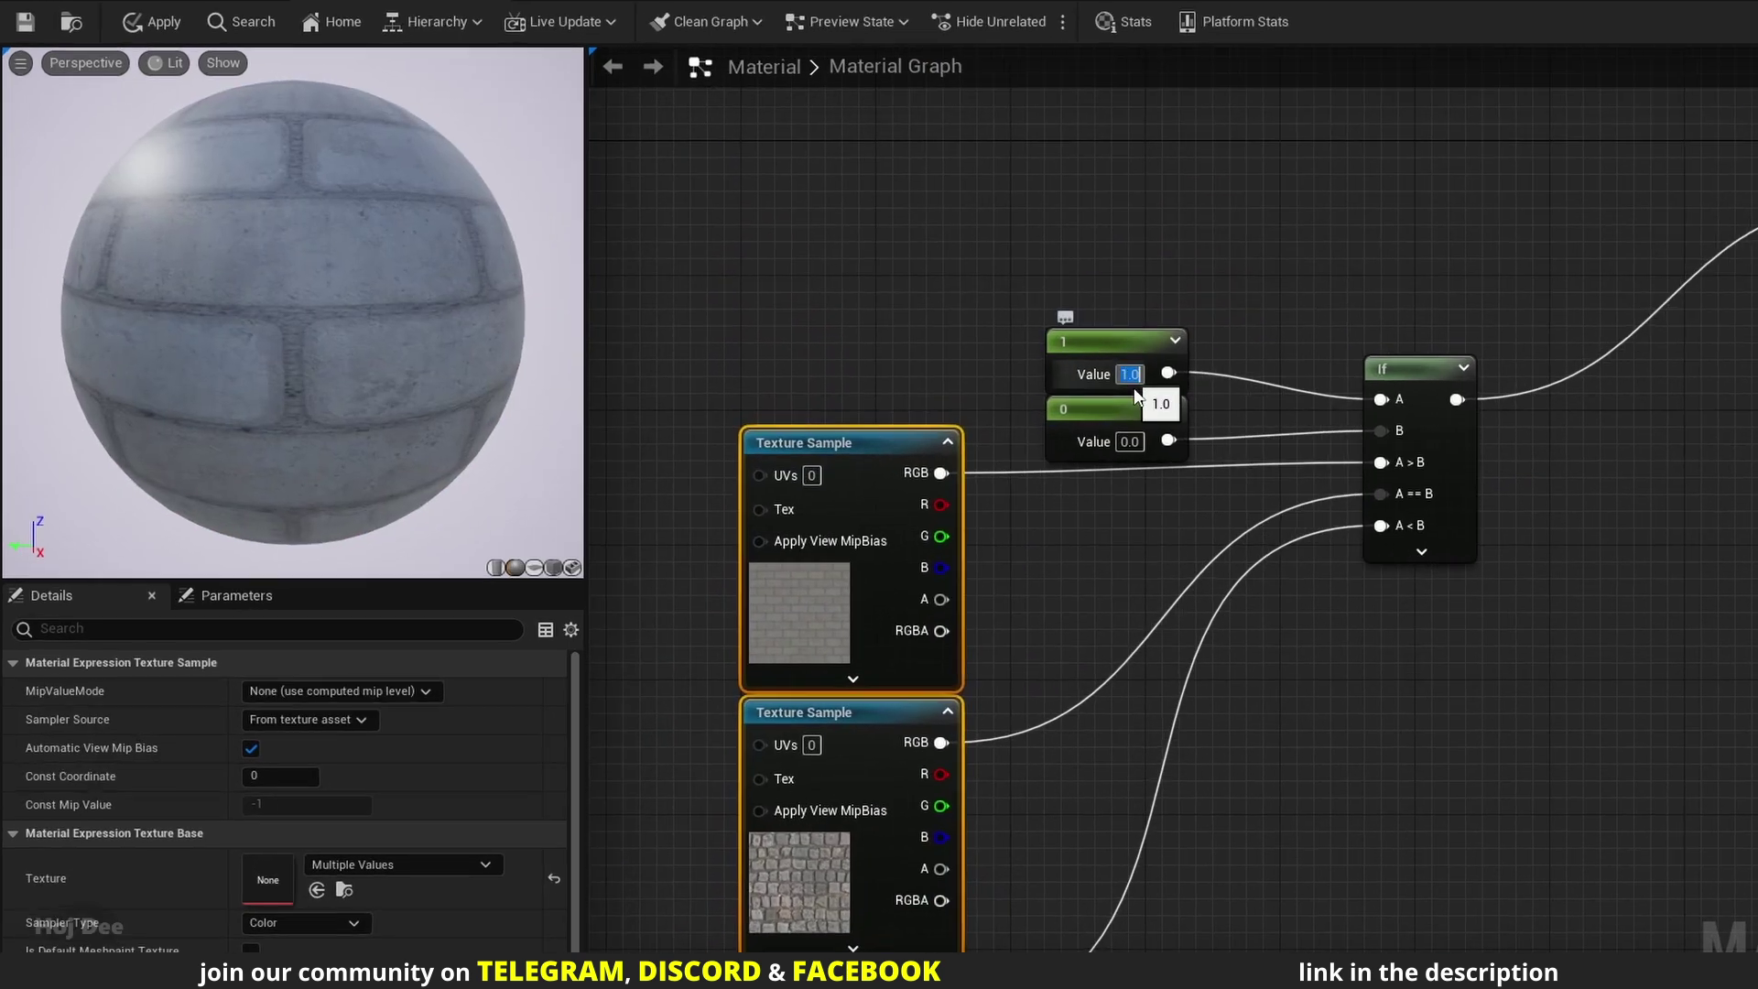
pyautogui.press('Return')
pyautogui.write('-1')
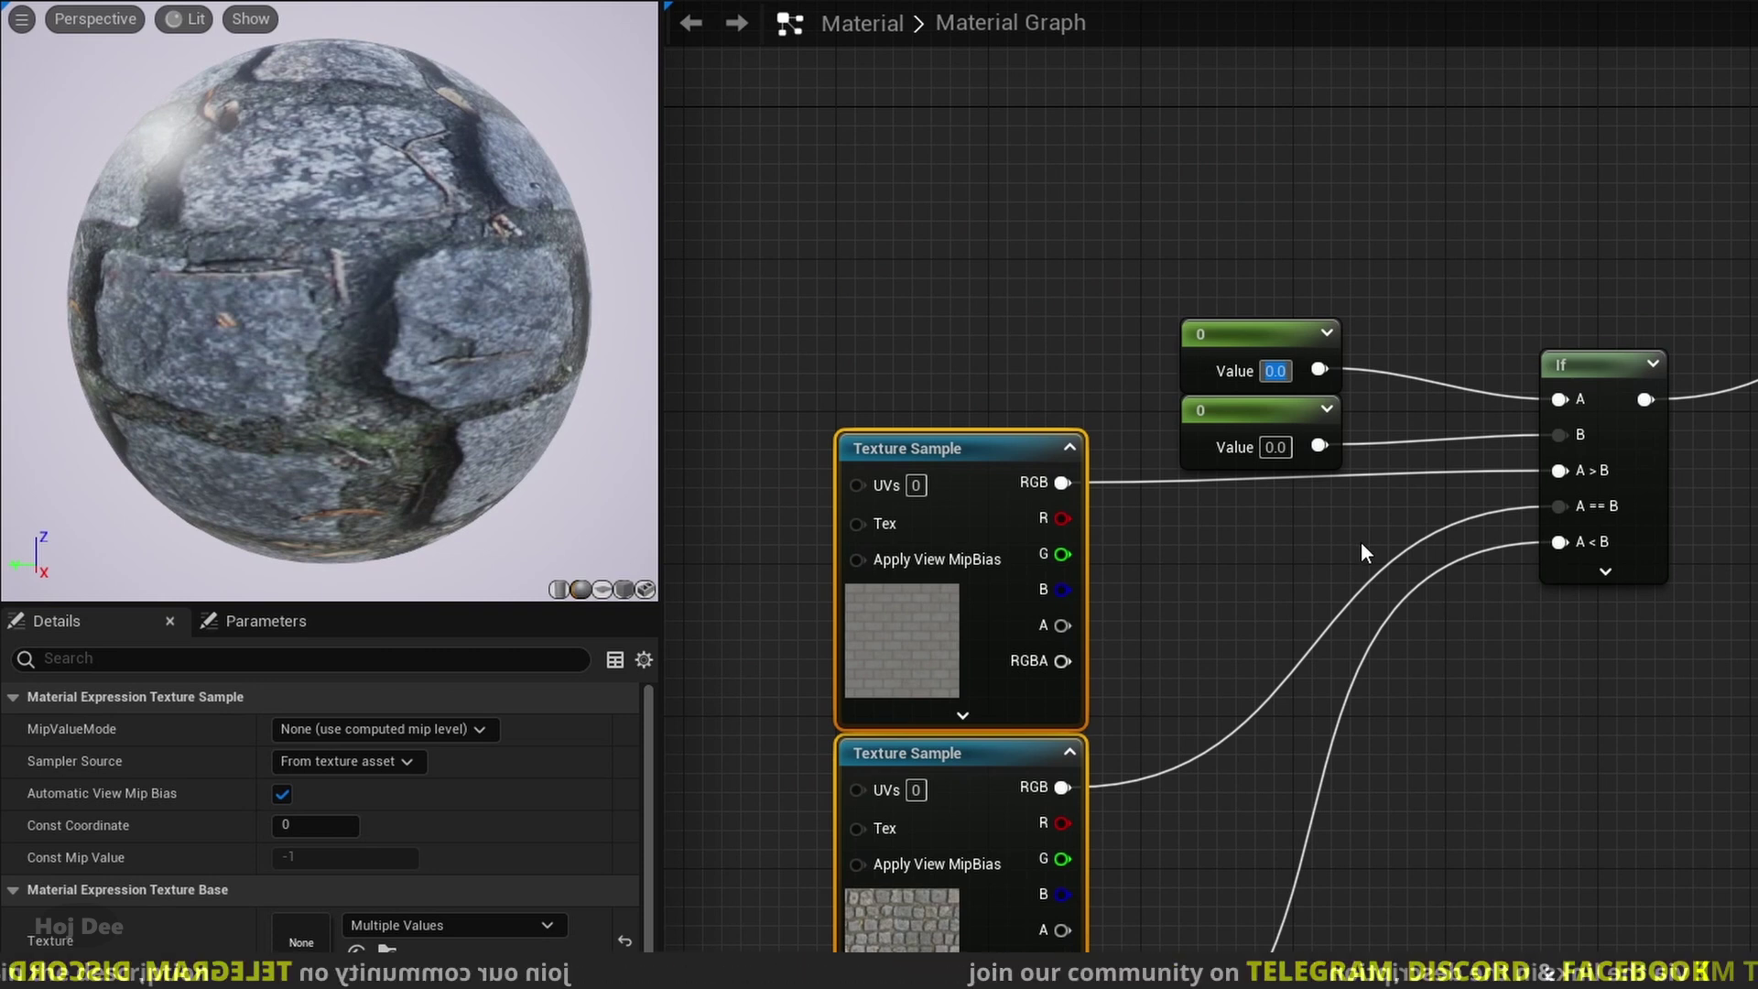
pyautogui.press('Return')
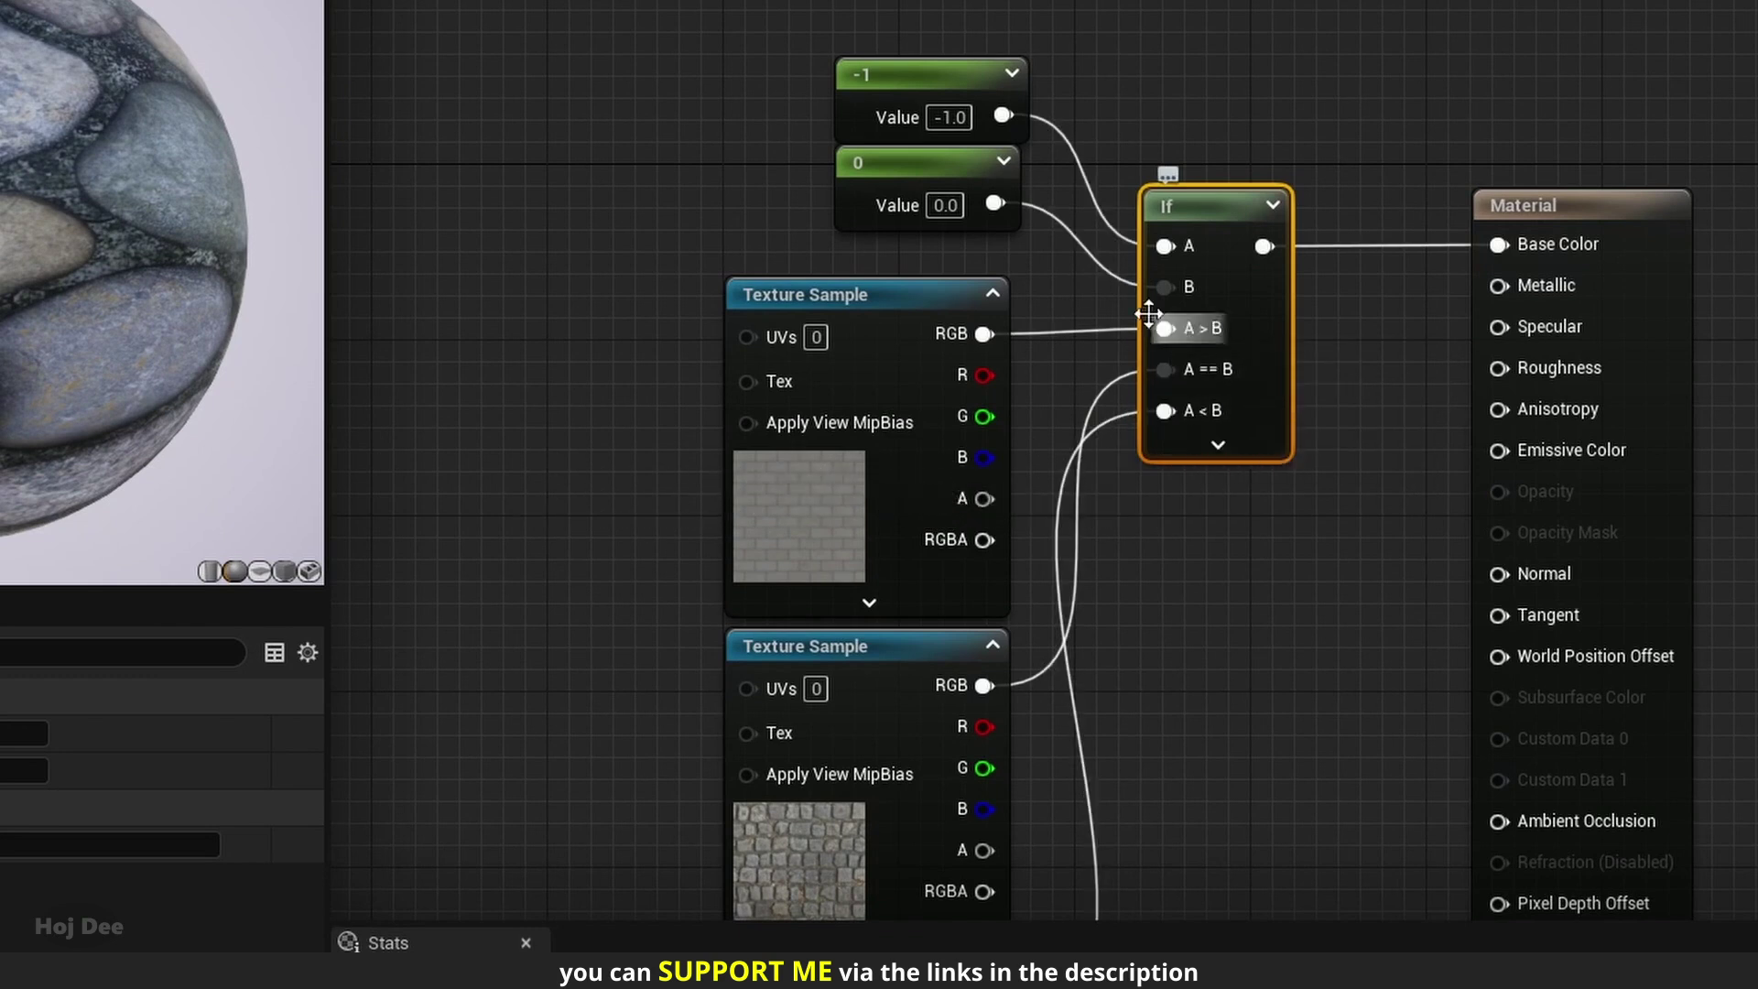
# Reconnect the -1 constant to A and the first and third textures to A>B and A<B.
pyautogui.keyDown('alt'); pyautogui.click(1110, 233); pyautogui.keyUp('alt')
pyautogui.moveTo(1003, 116); pyautogui.dragTo(1165, 245)
pyautogui.keyDown('ctrl'); pyautogui.moveTo(1092, 330); pyautogui.dragTo(1165, 328); pyautogui.keyUp('ctrl')
pyautogui.keyDown('ctrl'); pyautogui.moveTo(1165, 410); pyautogui.dragTo(1146, 152); pyautogui.keyUp('ctrl')
pyautogui.moveTo(1147, 42); pyautogui.dragTo(1140, 289, button='right')
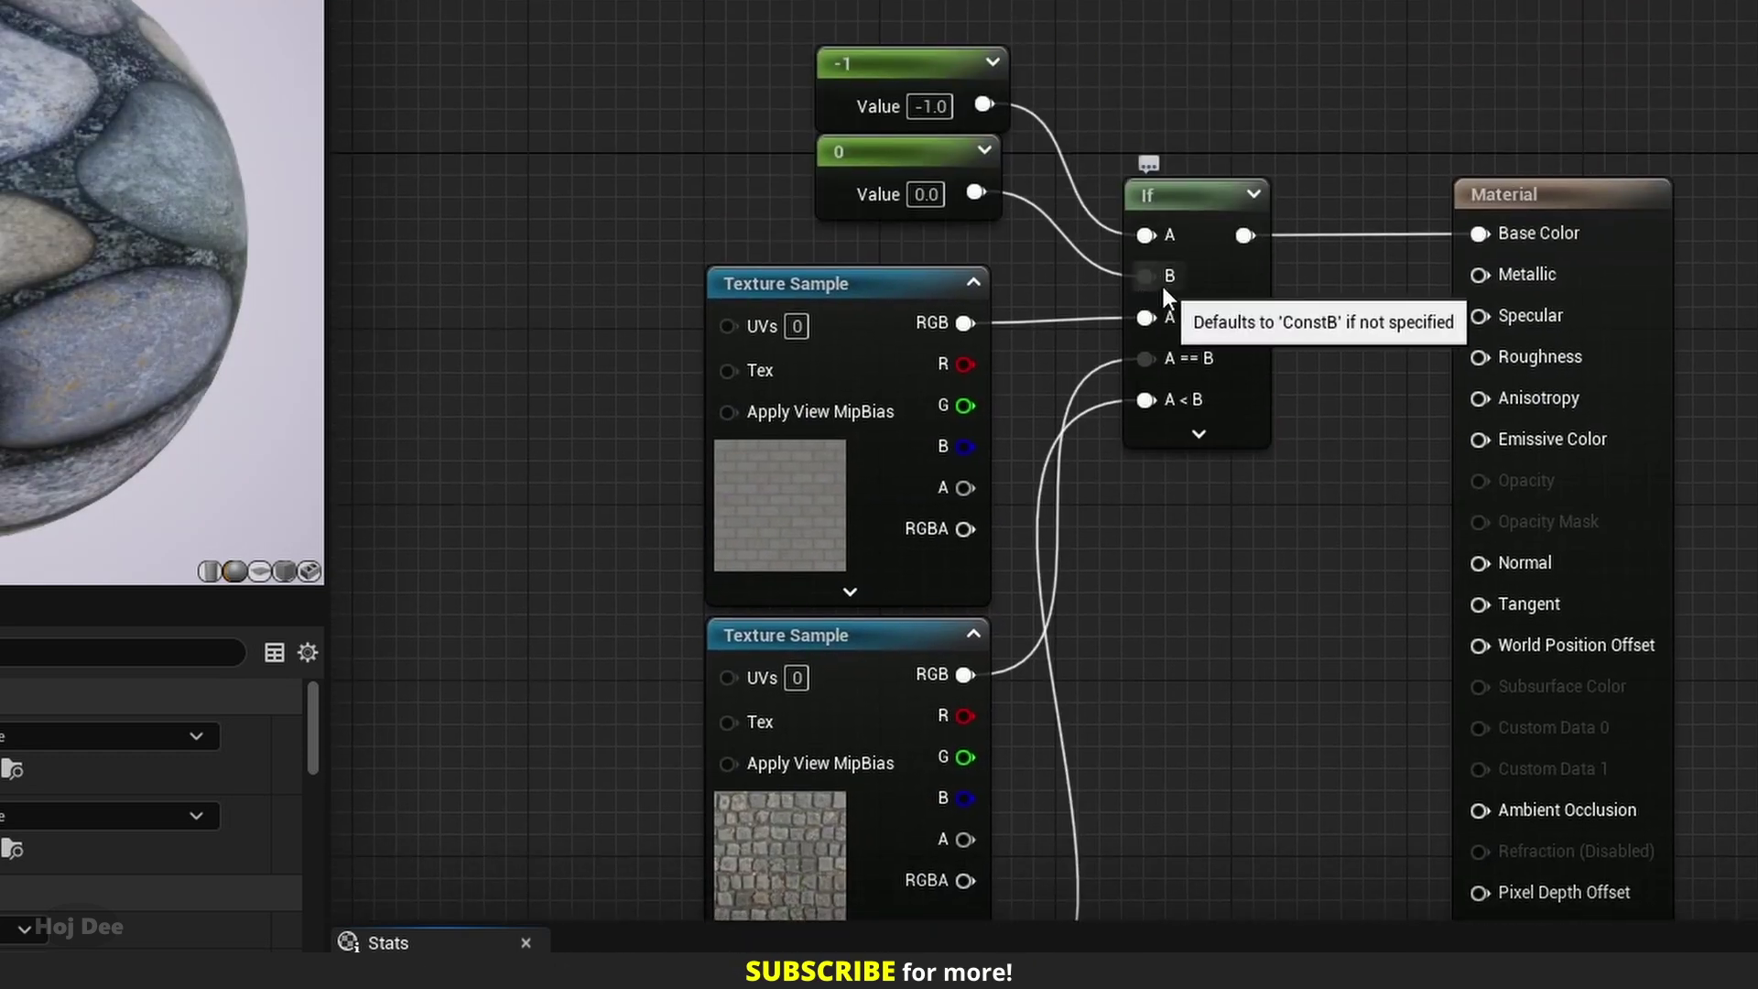
# Disconnect B and A==B, then inspect the If node's Equals Threshold and Const B.
pyautogui.keyDown('alt'); pyautogui.click(1081, 260); pyautogui.keyUp('alt')
pyautogui.keyDown('alt'); pyautogui.click(1093, 377); pyautogui.keyUp('alt')
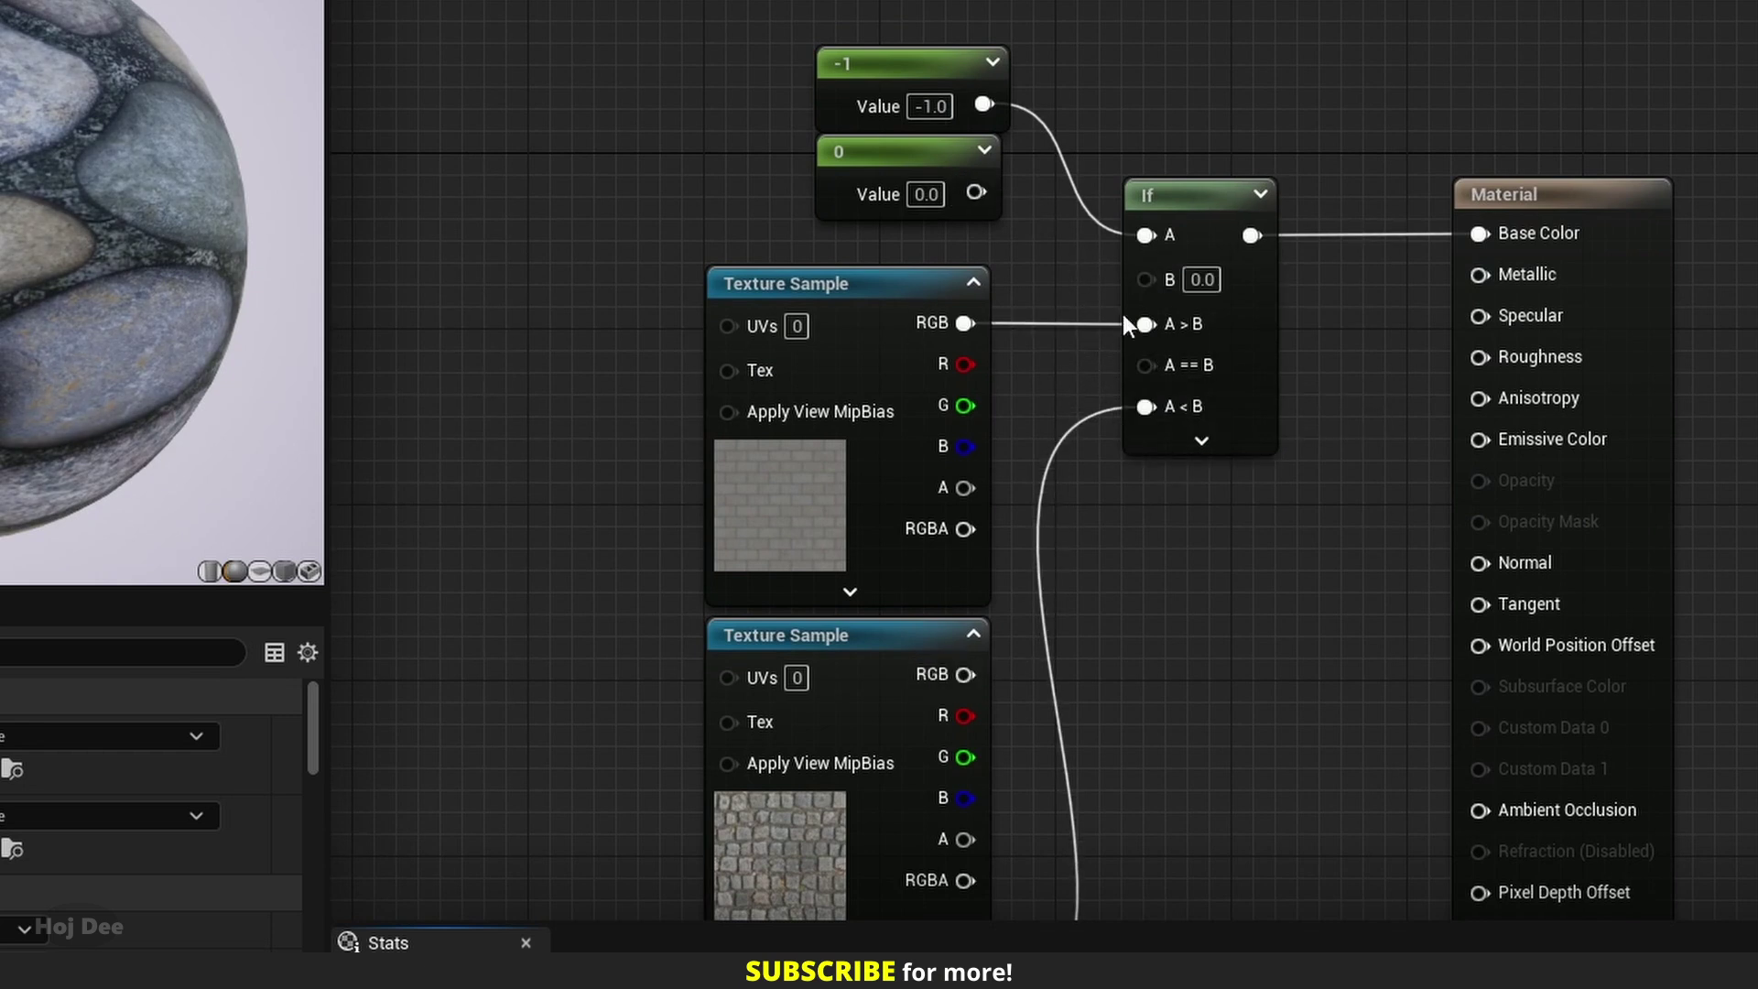
pyautogui.click(1209, 196)
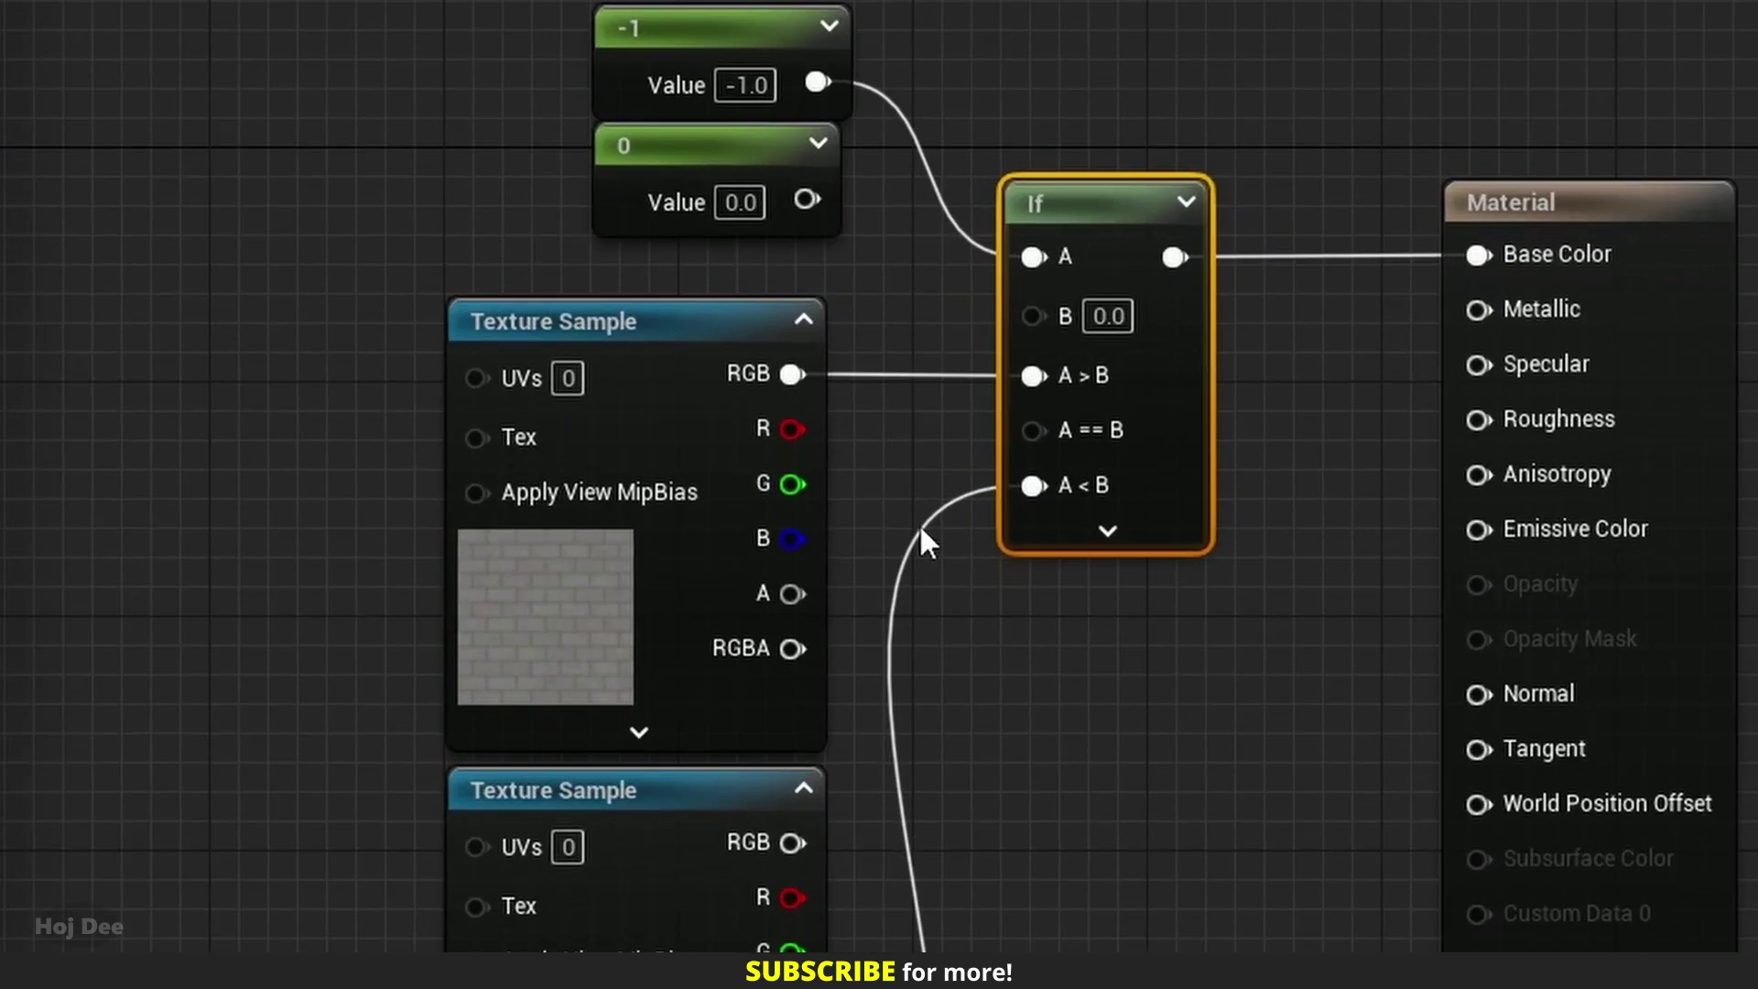
pyautogui.moveTo(1053, 441)
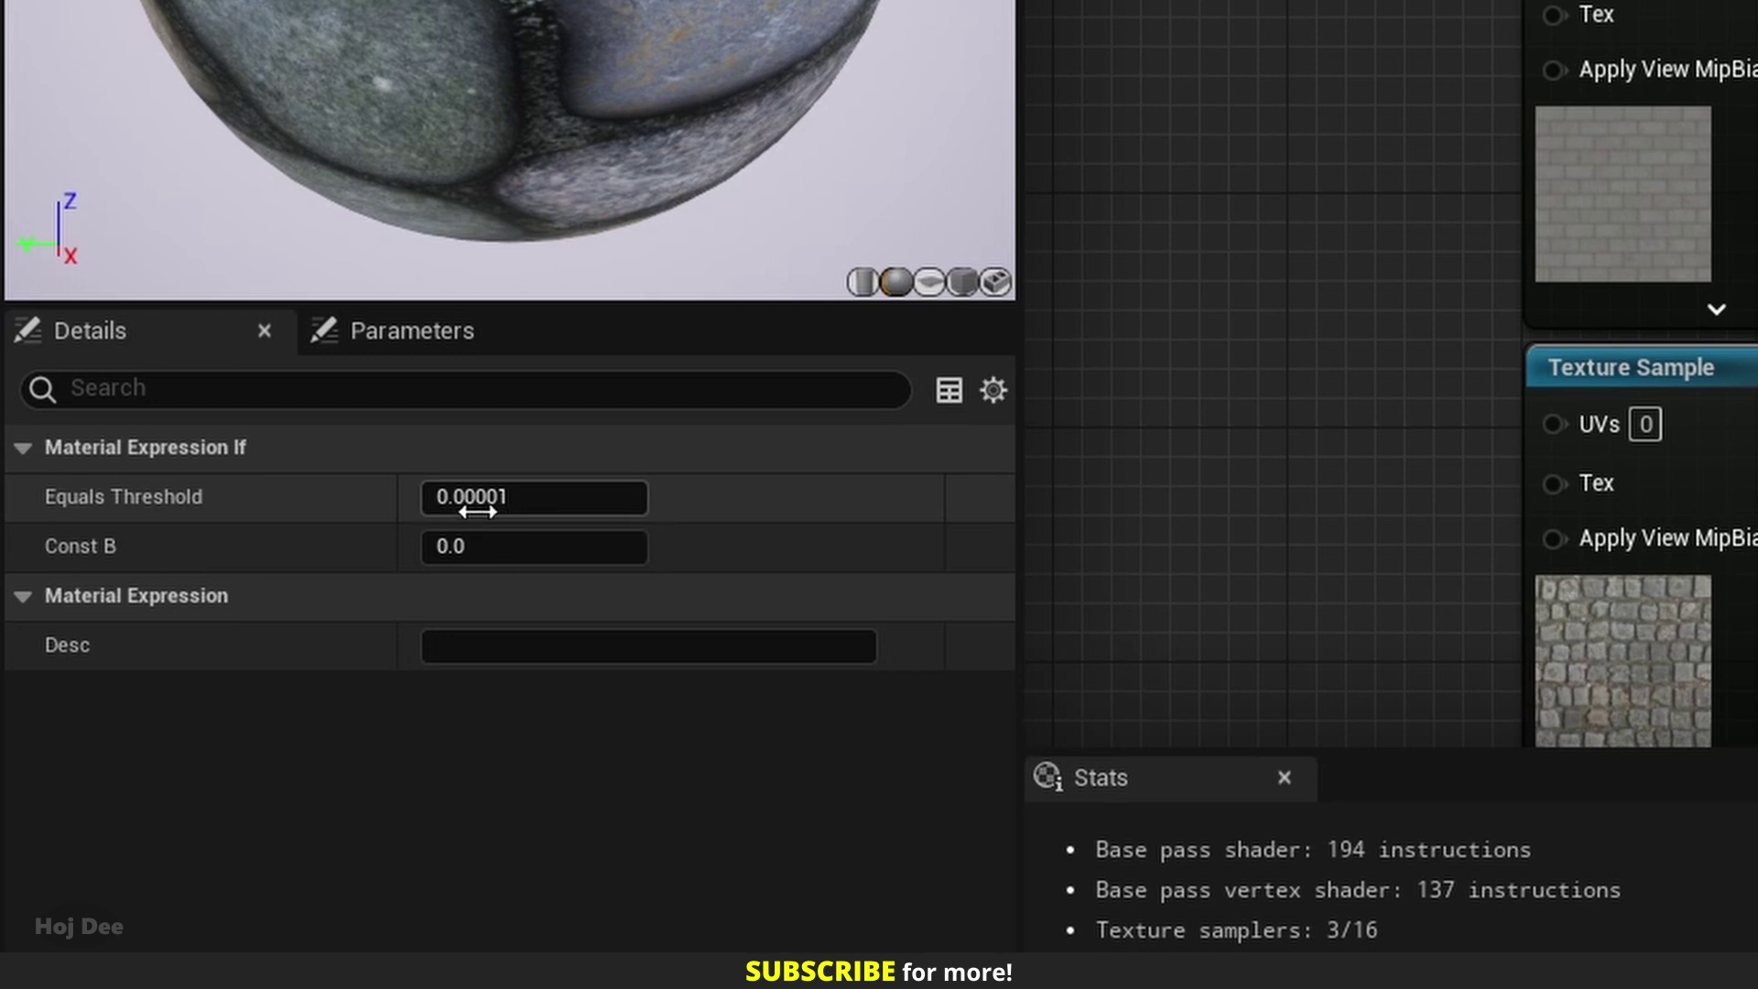
# Set the Equals Threshold to 0.1 and B's Constant to 1.
pyautogui.click(477, 512)
pyautogui.write('.1')
pyautogui.press('Return')
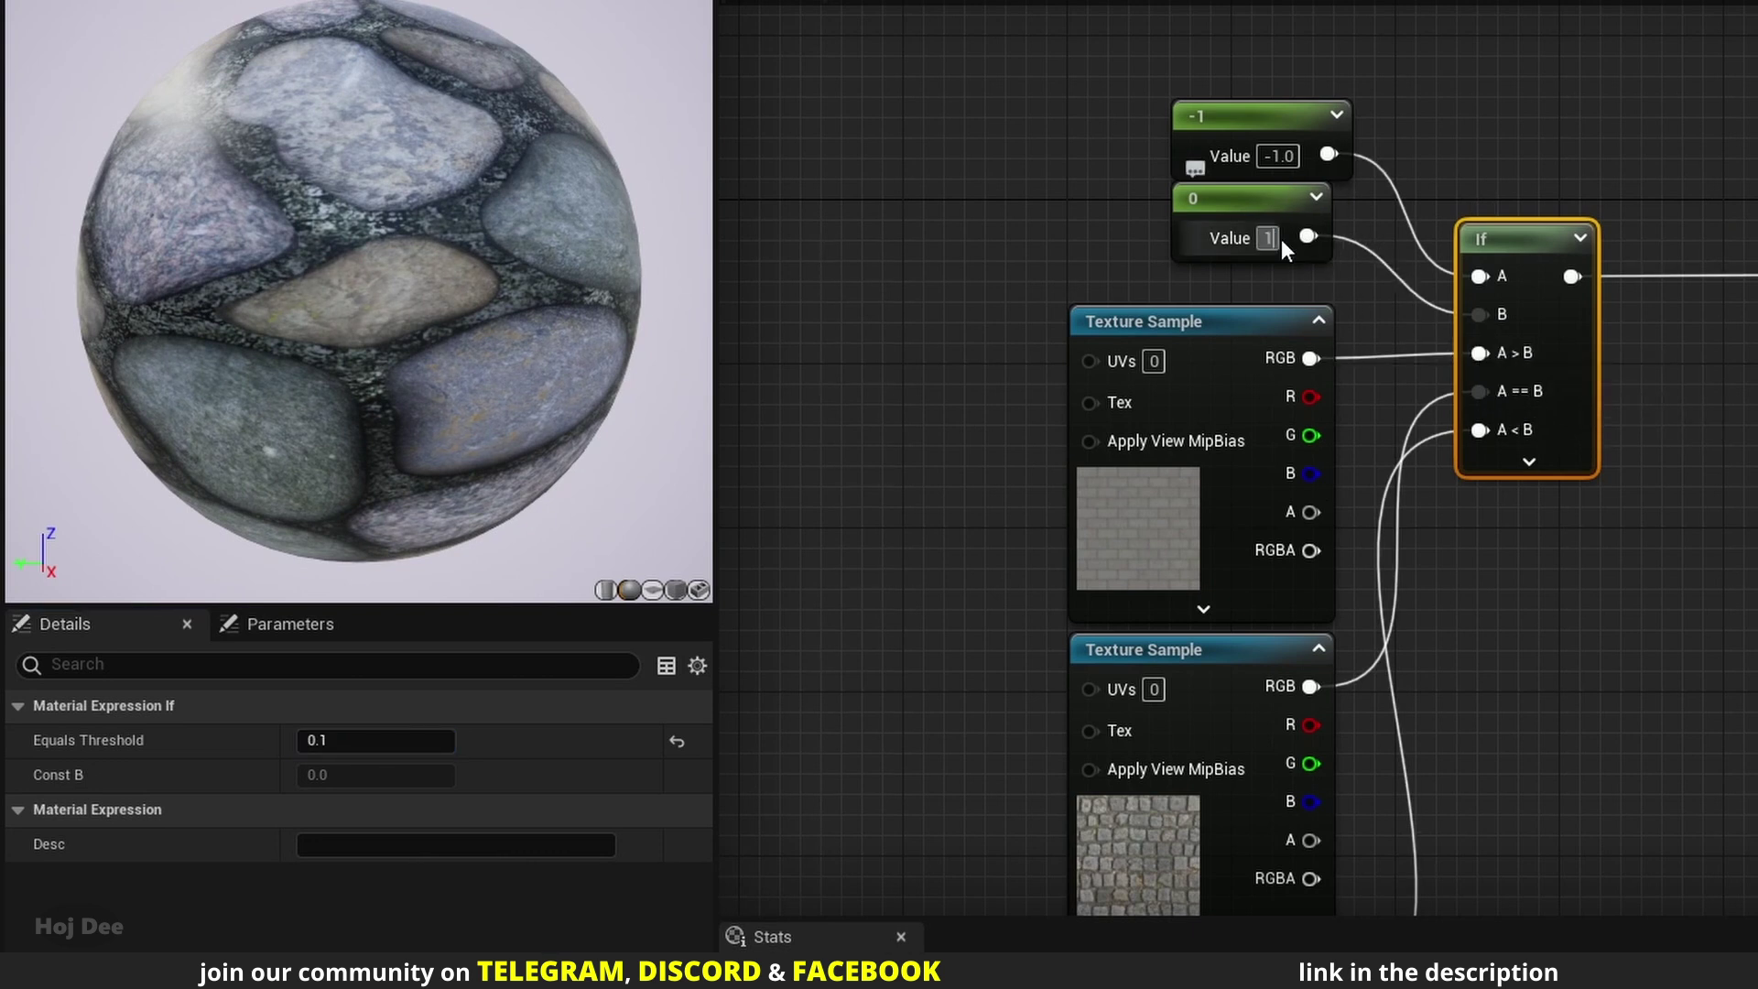
pyautogui.press('Return')
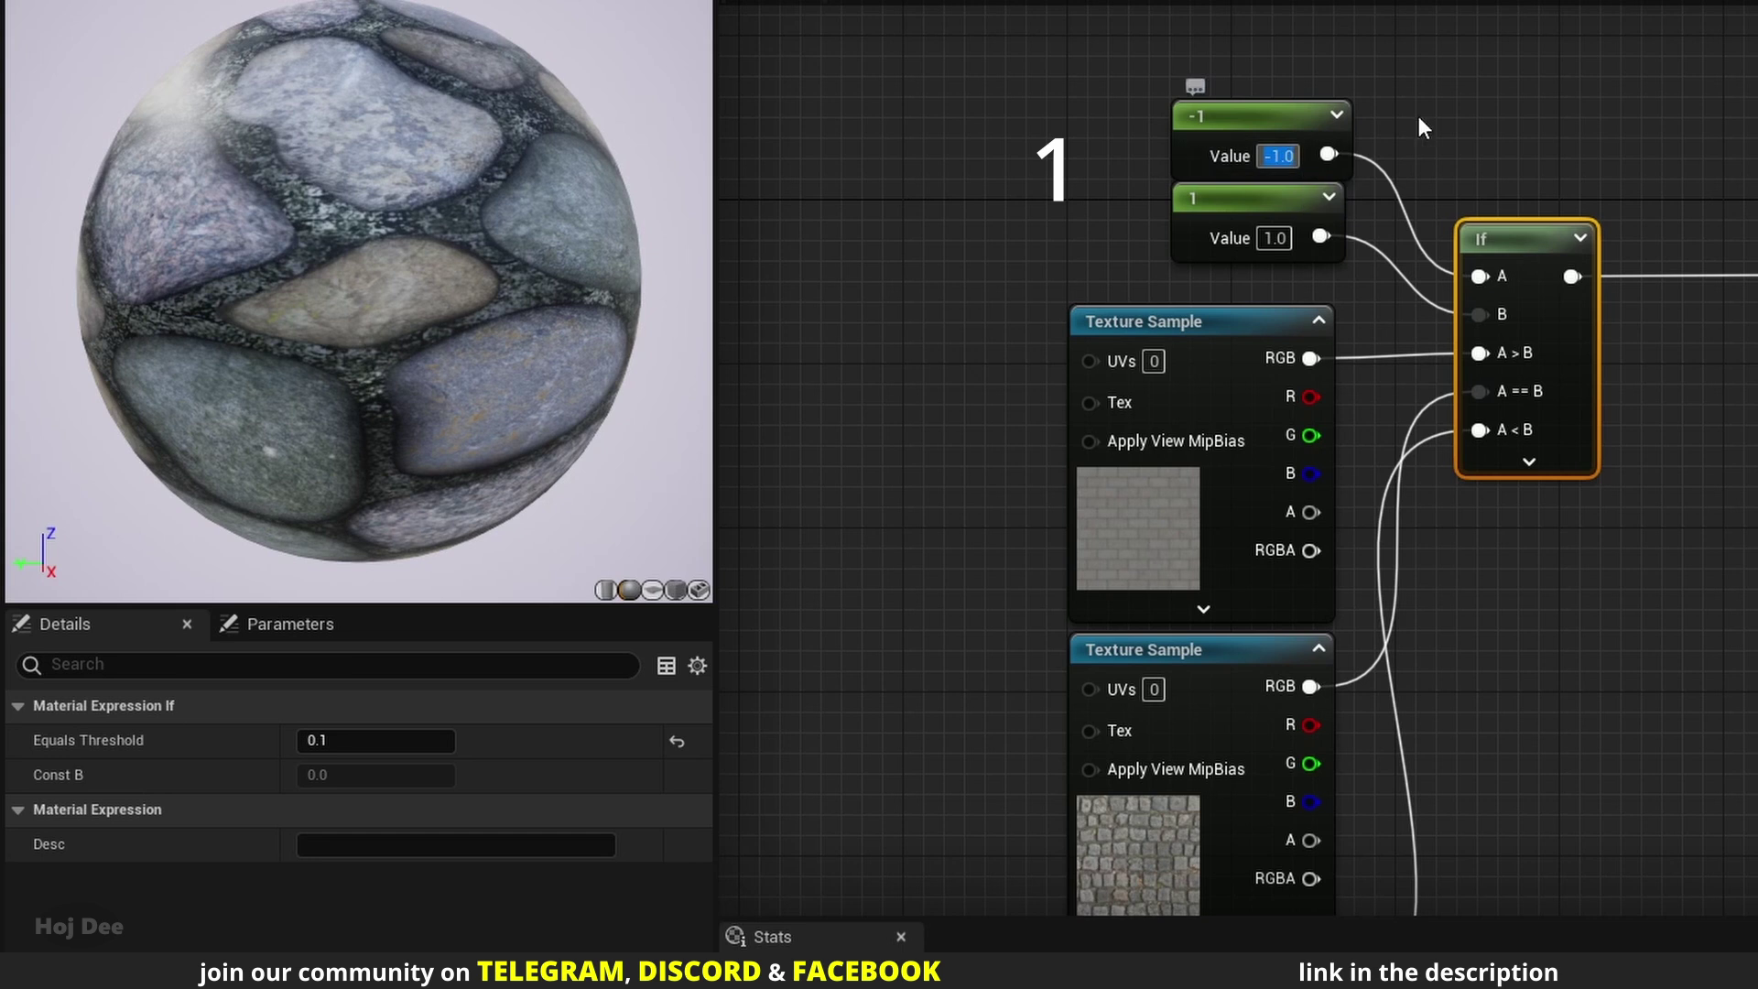
# Try A at 0.91 then 1.09, and reset Equals Threshold to 0.00001.
pyautogui.write('0.91')
pyautogui.moveTo(1448, 111); pyautogui.dragTo(1494, 42, button='right')
pyautogui.press('Return')
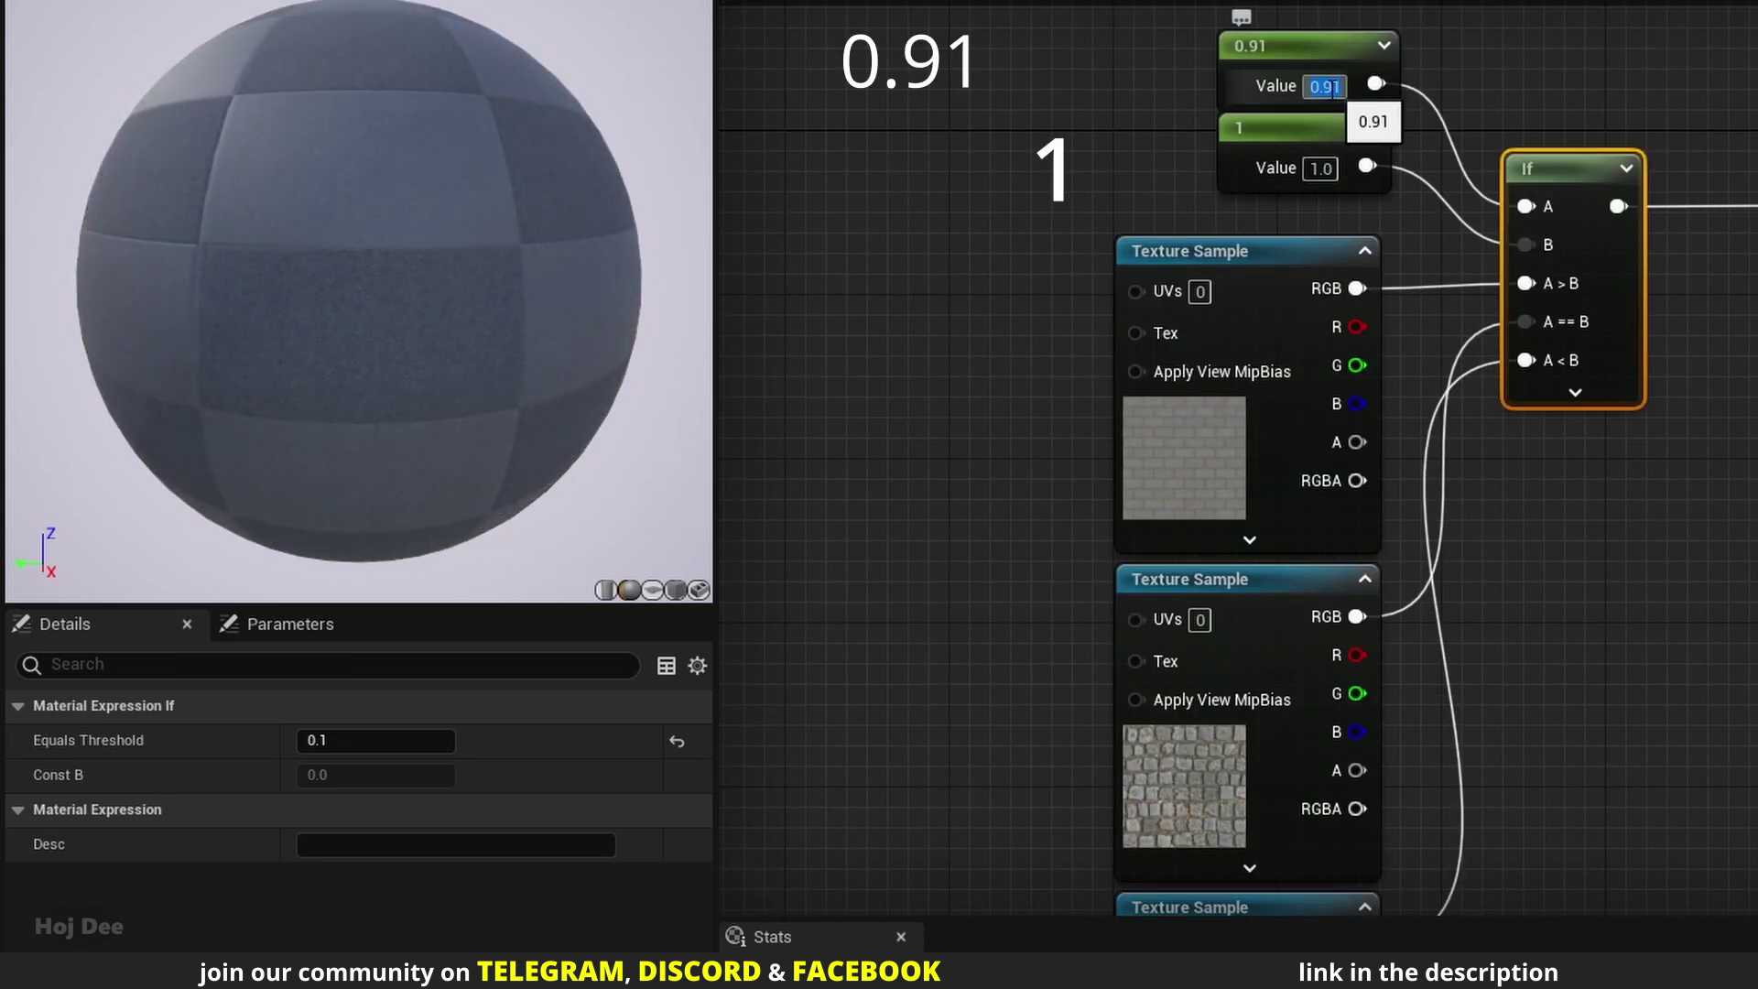
pyautogui.write('1.09')
pyautogui.press('Return')
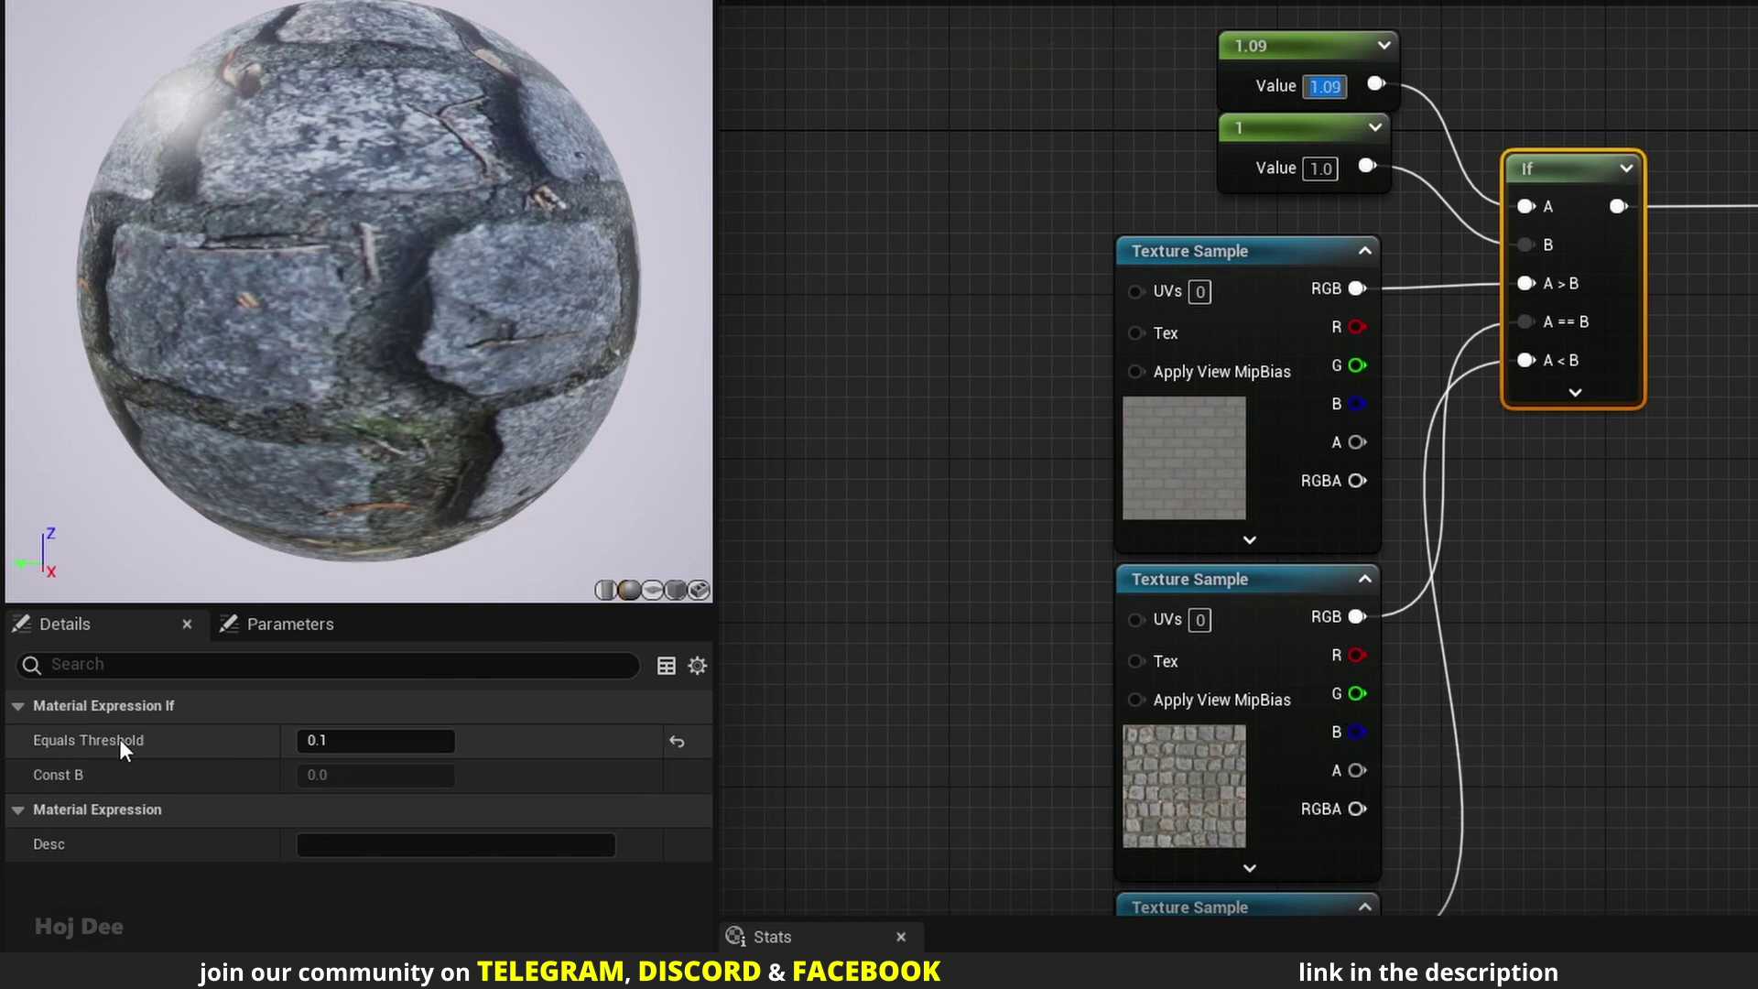
pyautogui.click(676, 740)
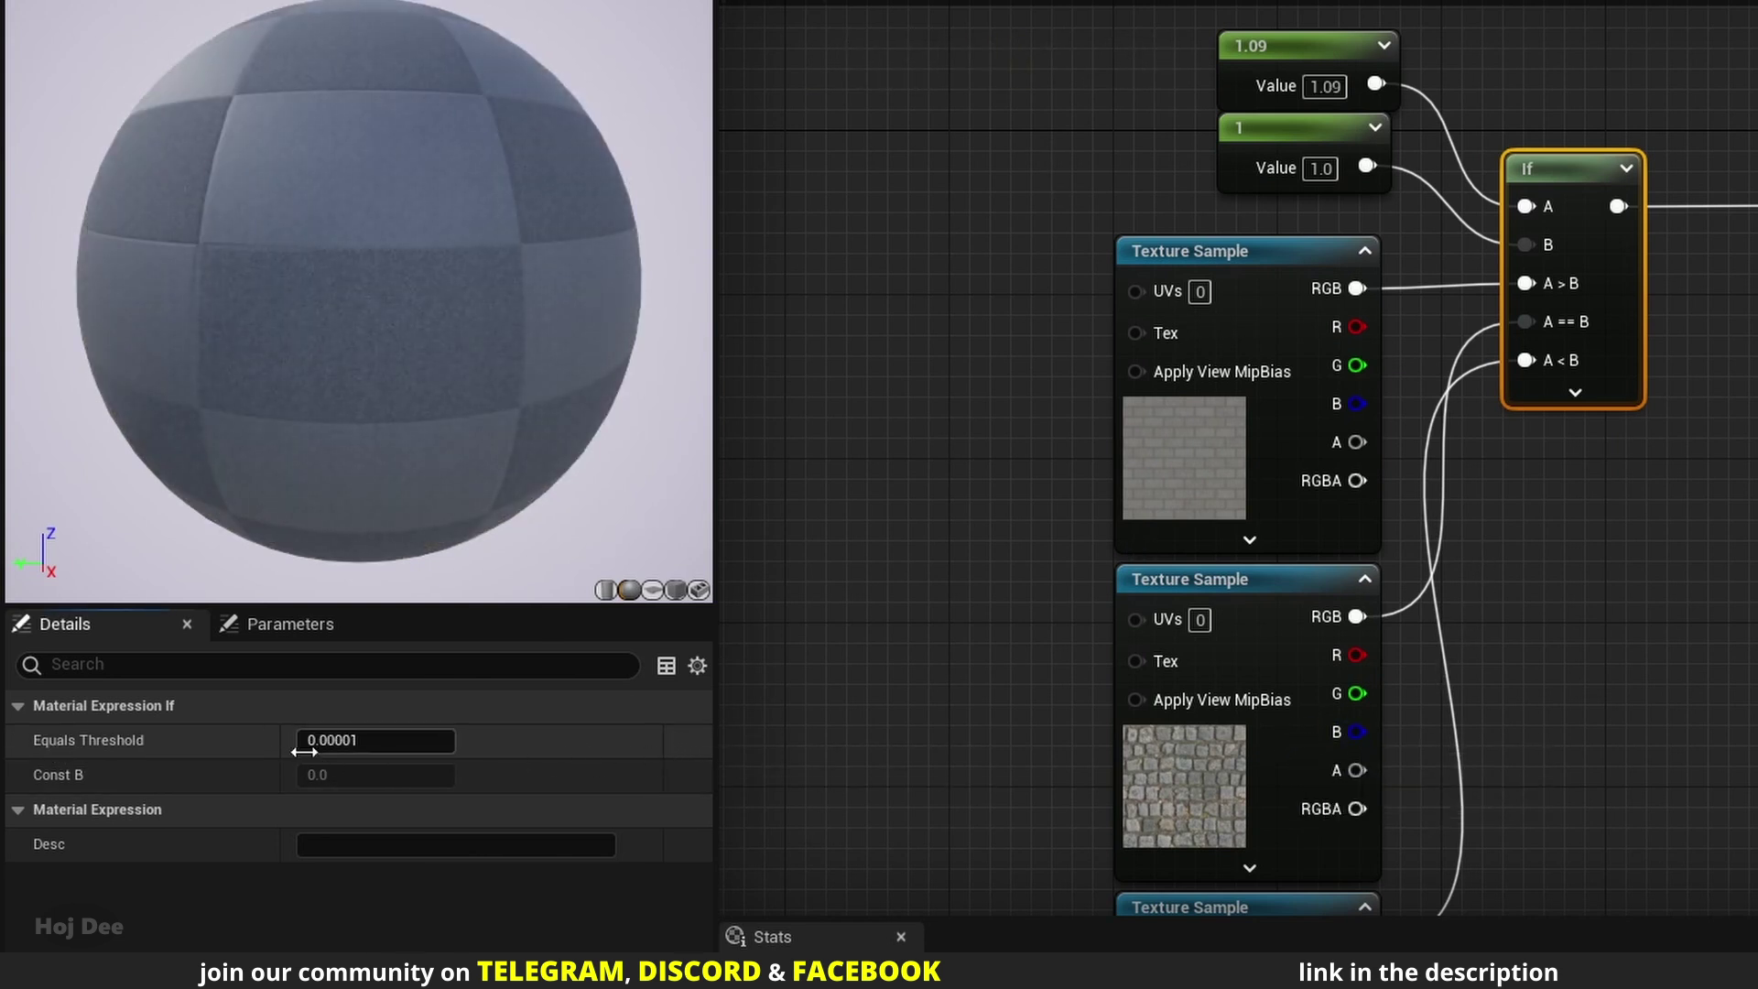
# Move the 1.09 and 1 value nodes up and wire red to If A, blue to B.
pyautogui.click(1103, 178)
pyautogui.scroll(-3, 1103, 177)
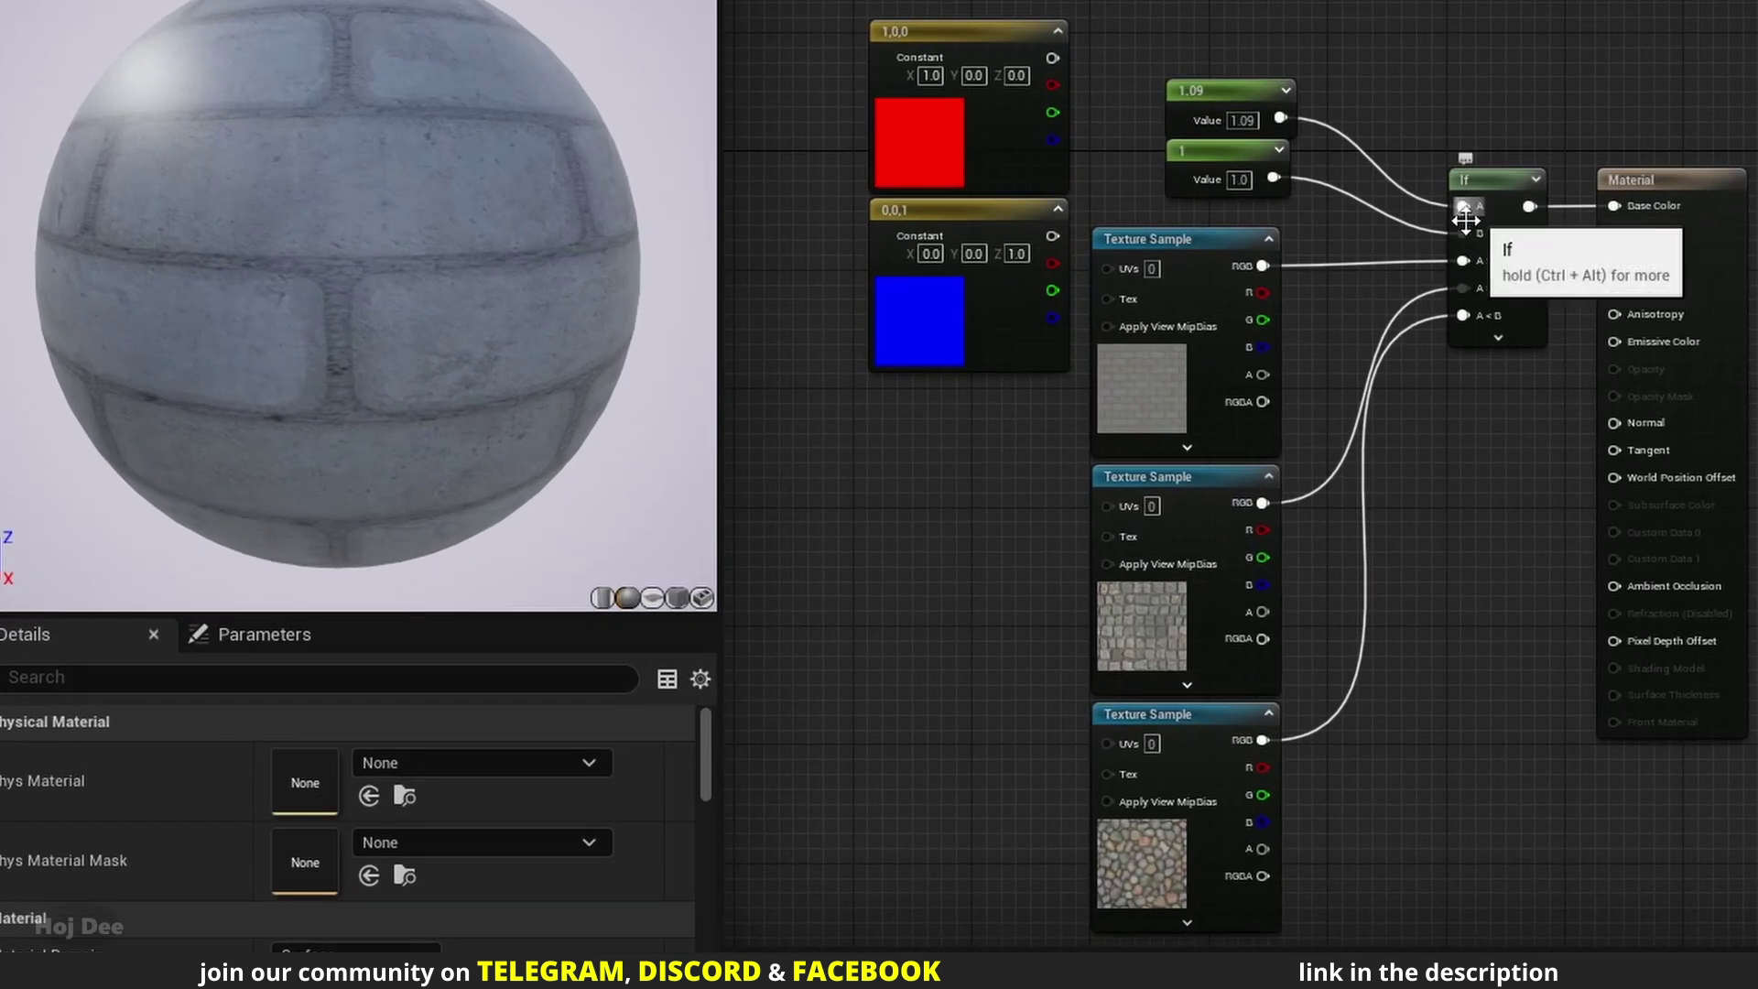
pyautogui.moveTo(1215, 47); pyautogui.dragTo(1301, 197)
pyautogui.moveTo(1227, 149); pyautogui.dragTo(1213, 45)
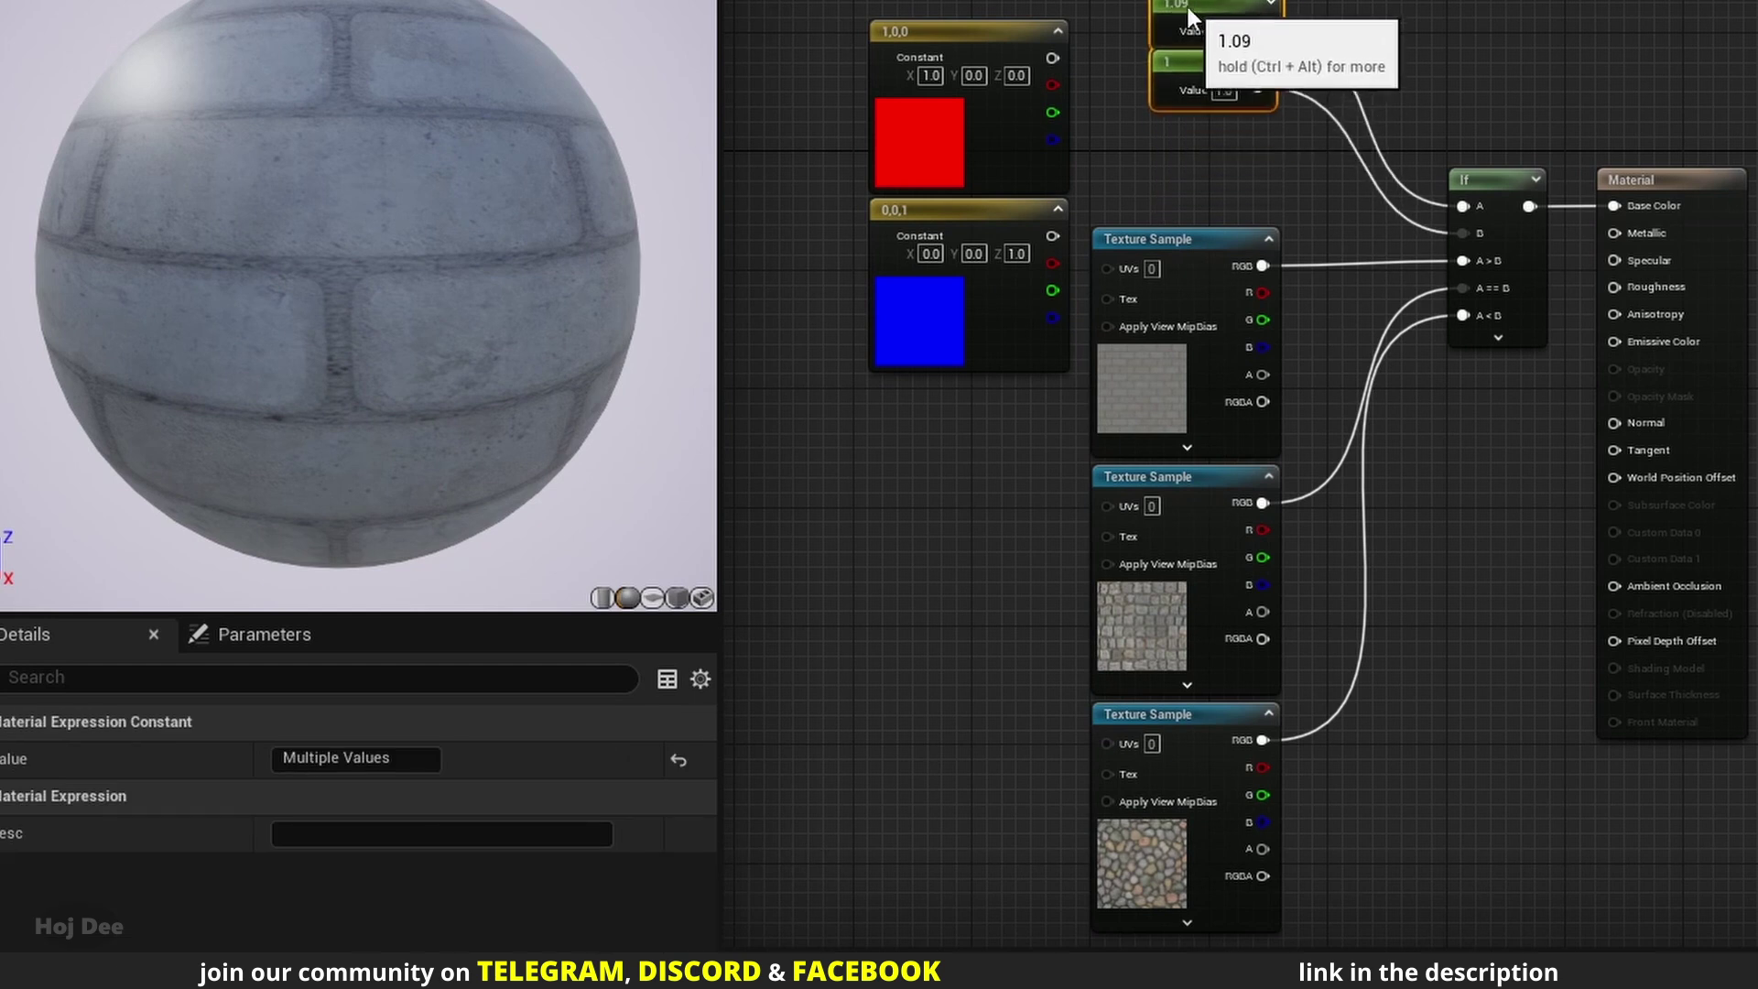
pyautogui.moveTo(1054, 58); pyautogui.dragTo(1464, 206)
pyautogui.moveTo(1053, 235); pyautogui.dragTo(1469, 233)
pyautogui.moveTo(1127, 158); pyautogui.dragTo(1042, 214)
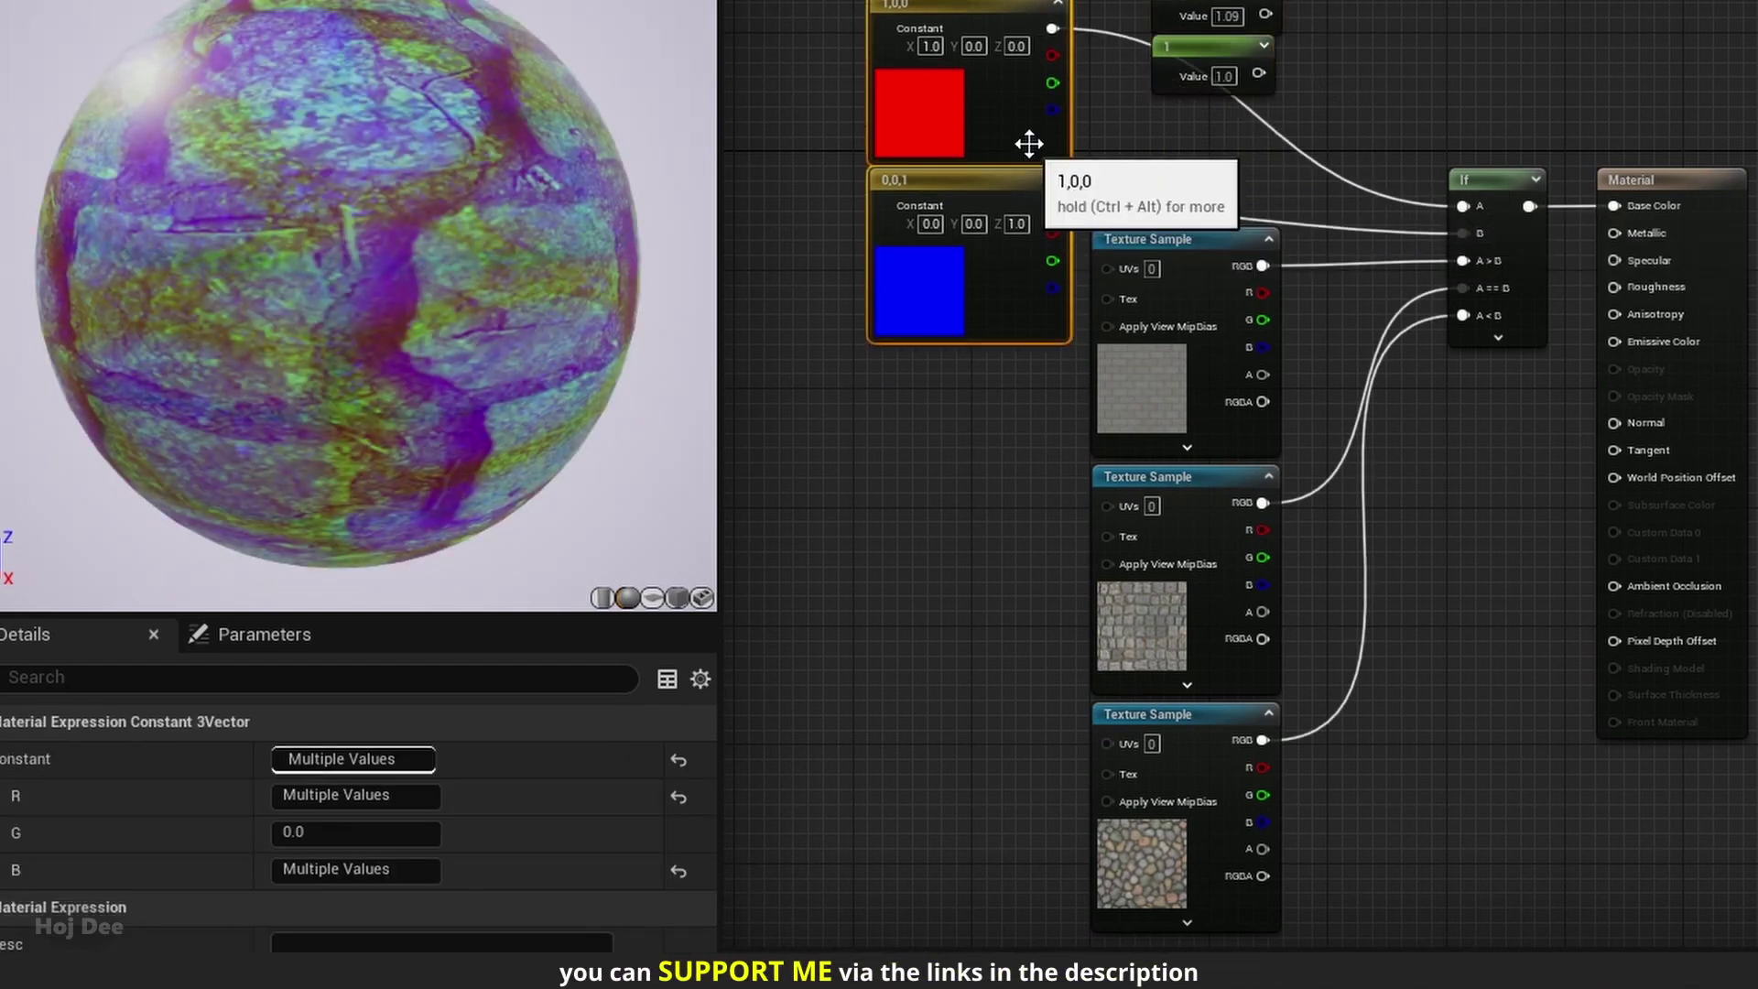
# Preview the material on a cube and orbit it to a three-quarter view.
pyautogui.click(1132, 146)
pyautogui.scroll(2, 1132, 147)
pyautogui.scroll(1, 1129, 139)
pyautogui.moveTo(1128, 139); pyautogui.dragTo(1227, 300, button='right')
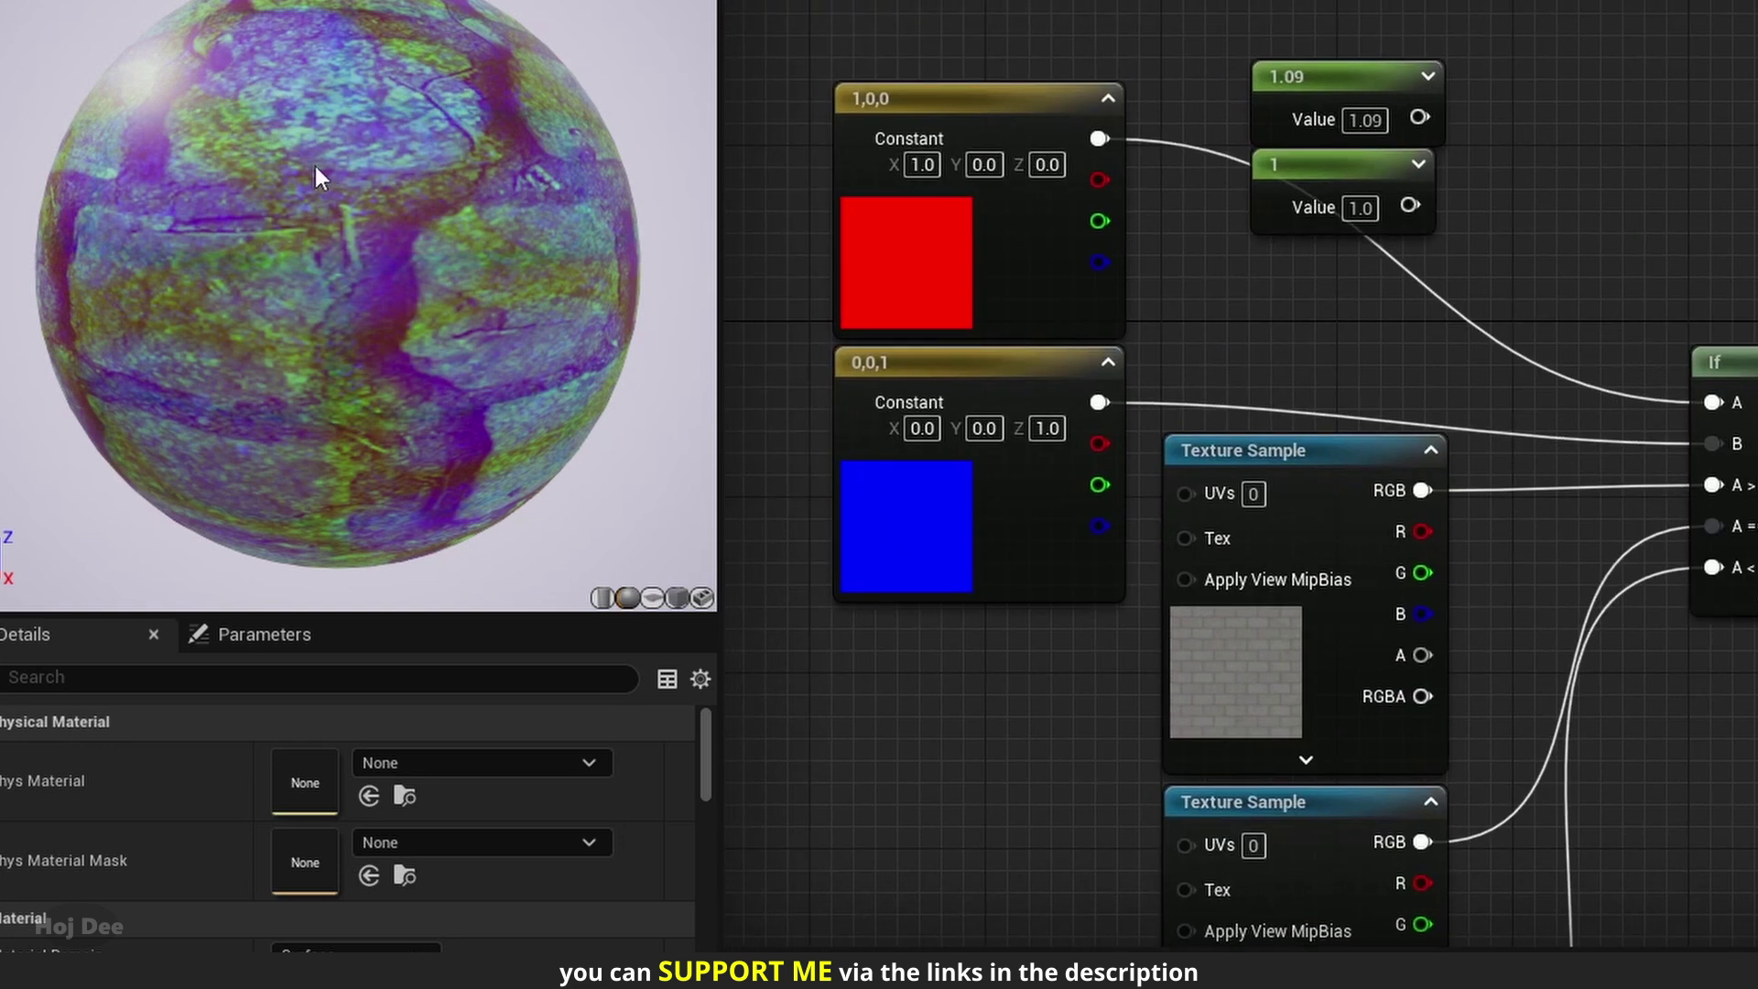
pyautogui.click(678, 597)
pyautogui.scroll(-3, 455, 371)
pyautogui.moveTo(452, 370); pyautogui.dragTo(482, 389)
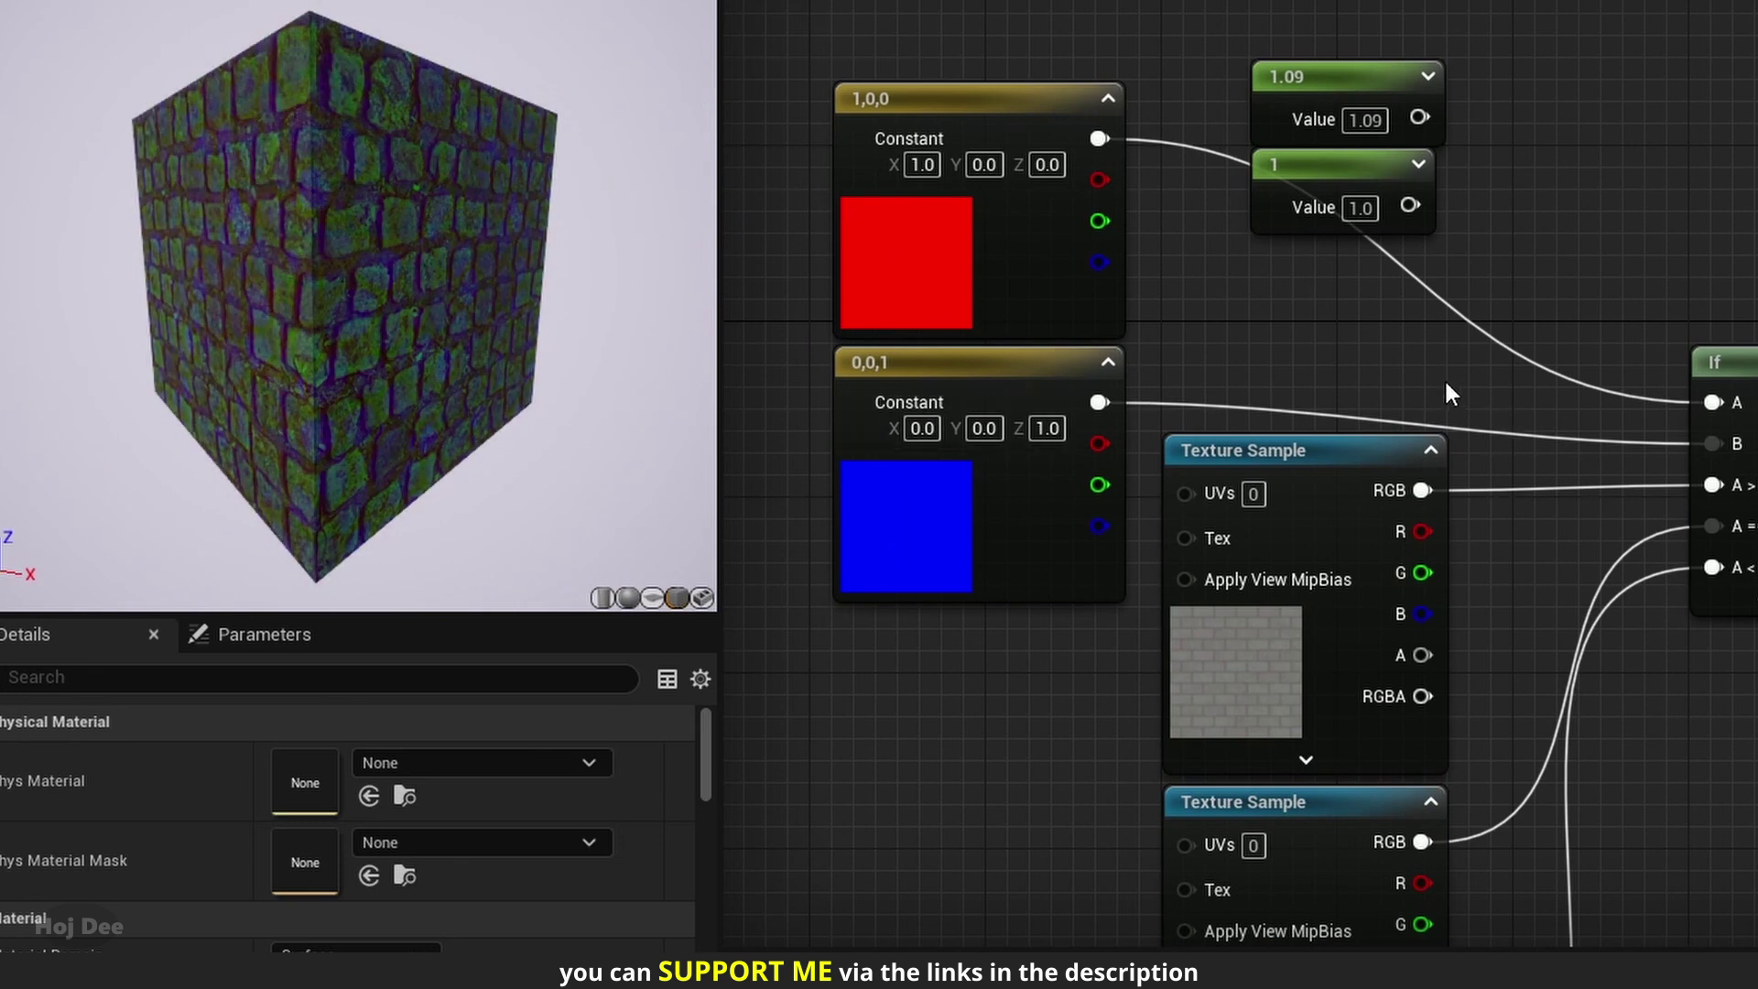
# Pan the graph to review the texture samples and colour constants.
pyautogui.moveTo(1431, 369); pyautogui.dragTo(1355, 366, button='right')
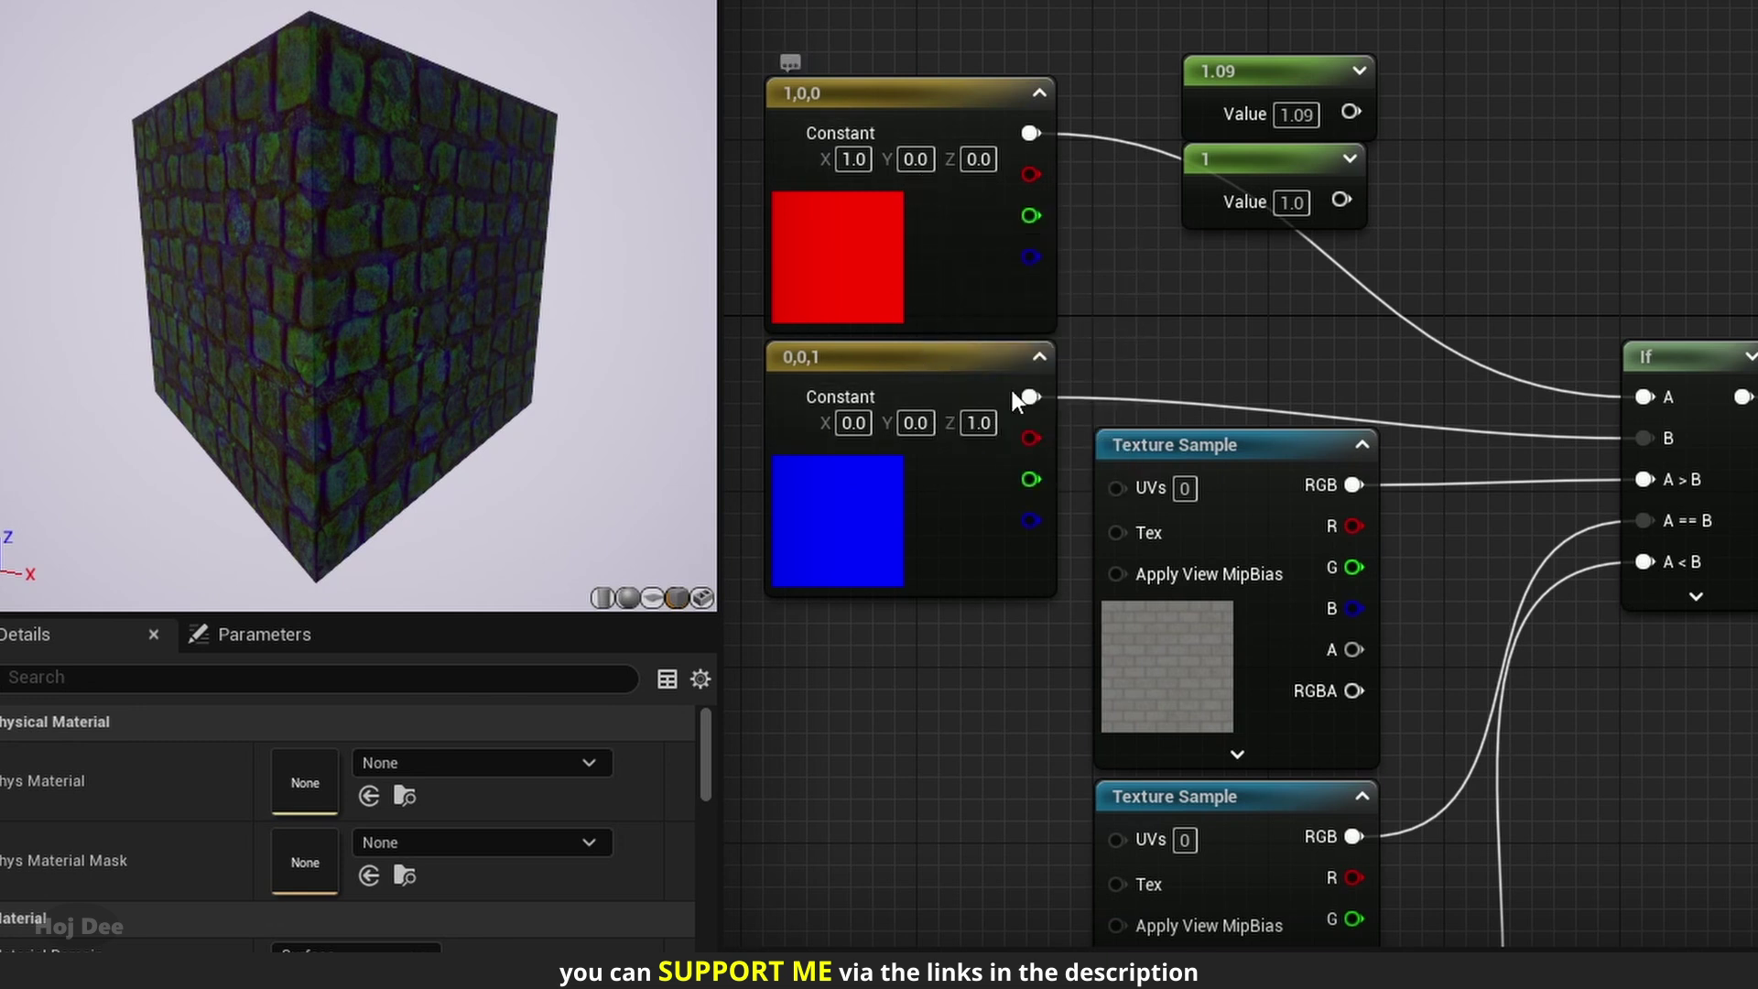
pyautogui.moveTo(1441, 763); pyautogui.dragTo(1392, 504, button='right')
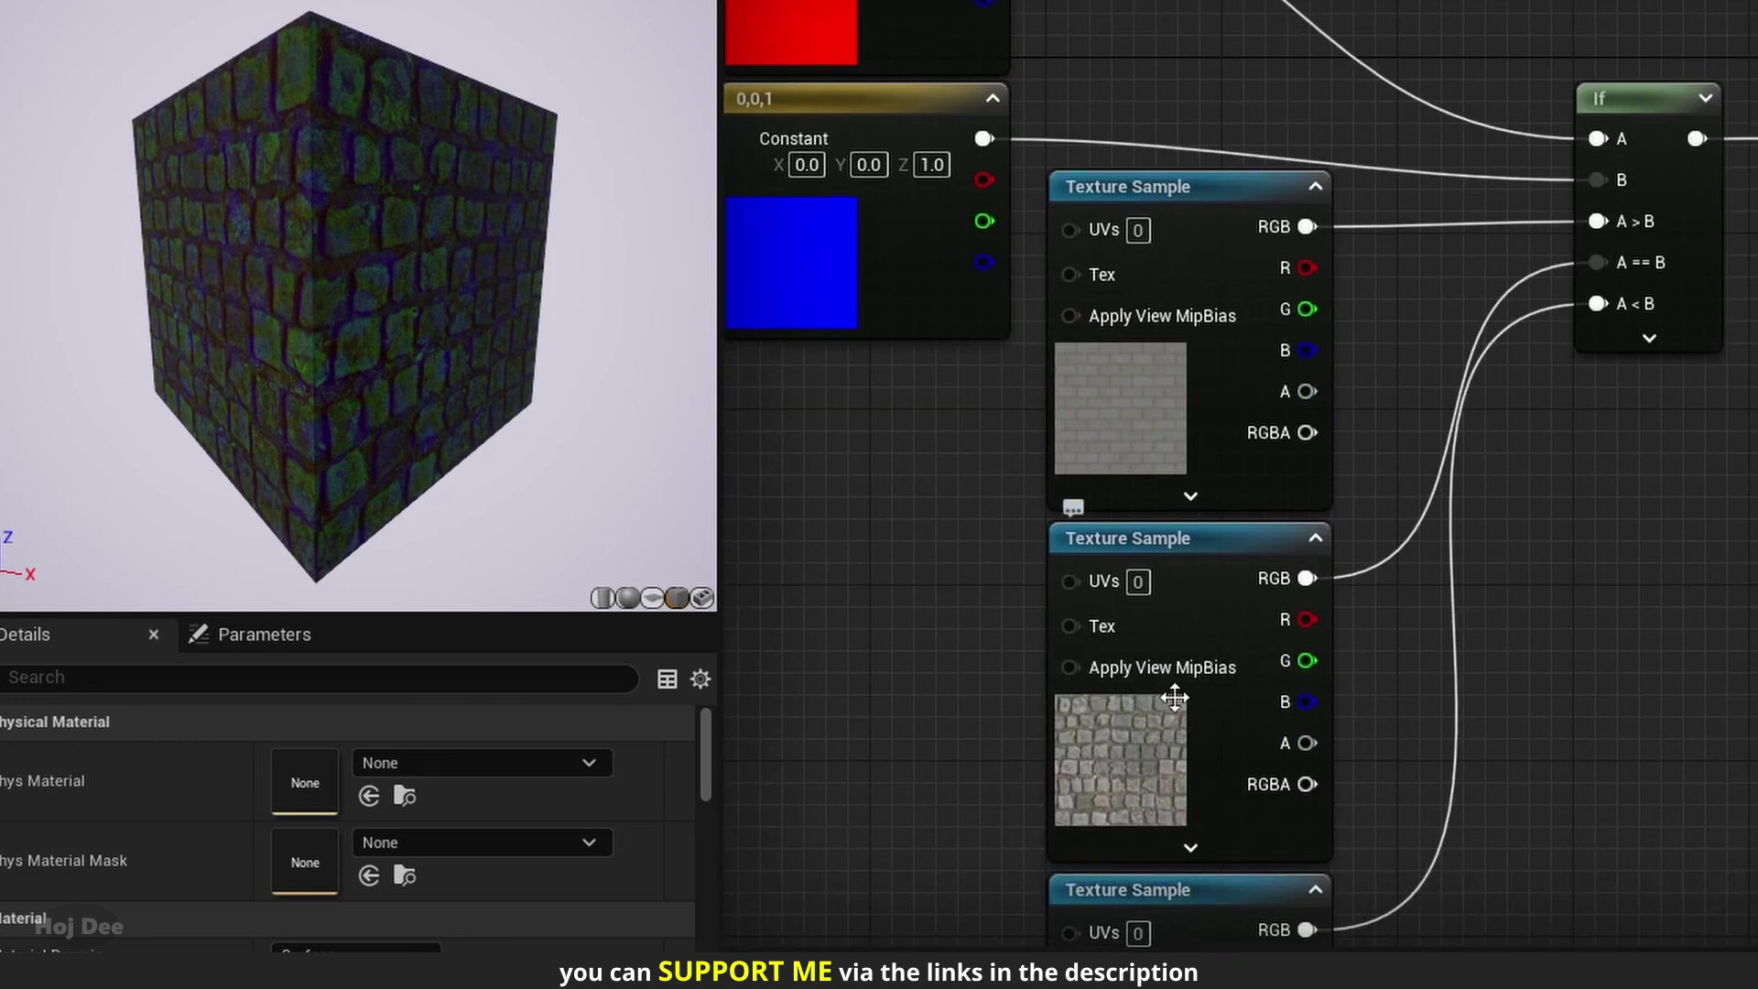
pyautogui.moveTo(1013, 499); pyautogui.dragTo(1175, 762, button='right')
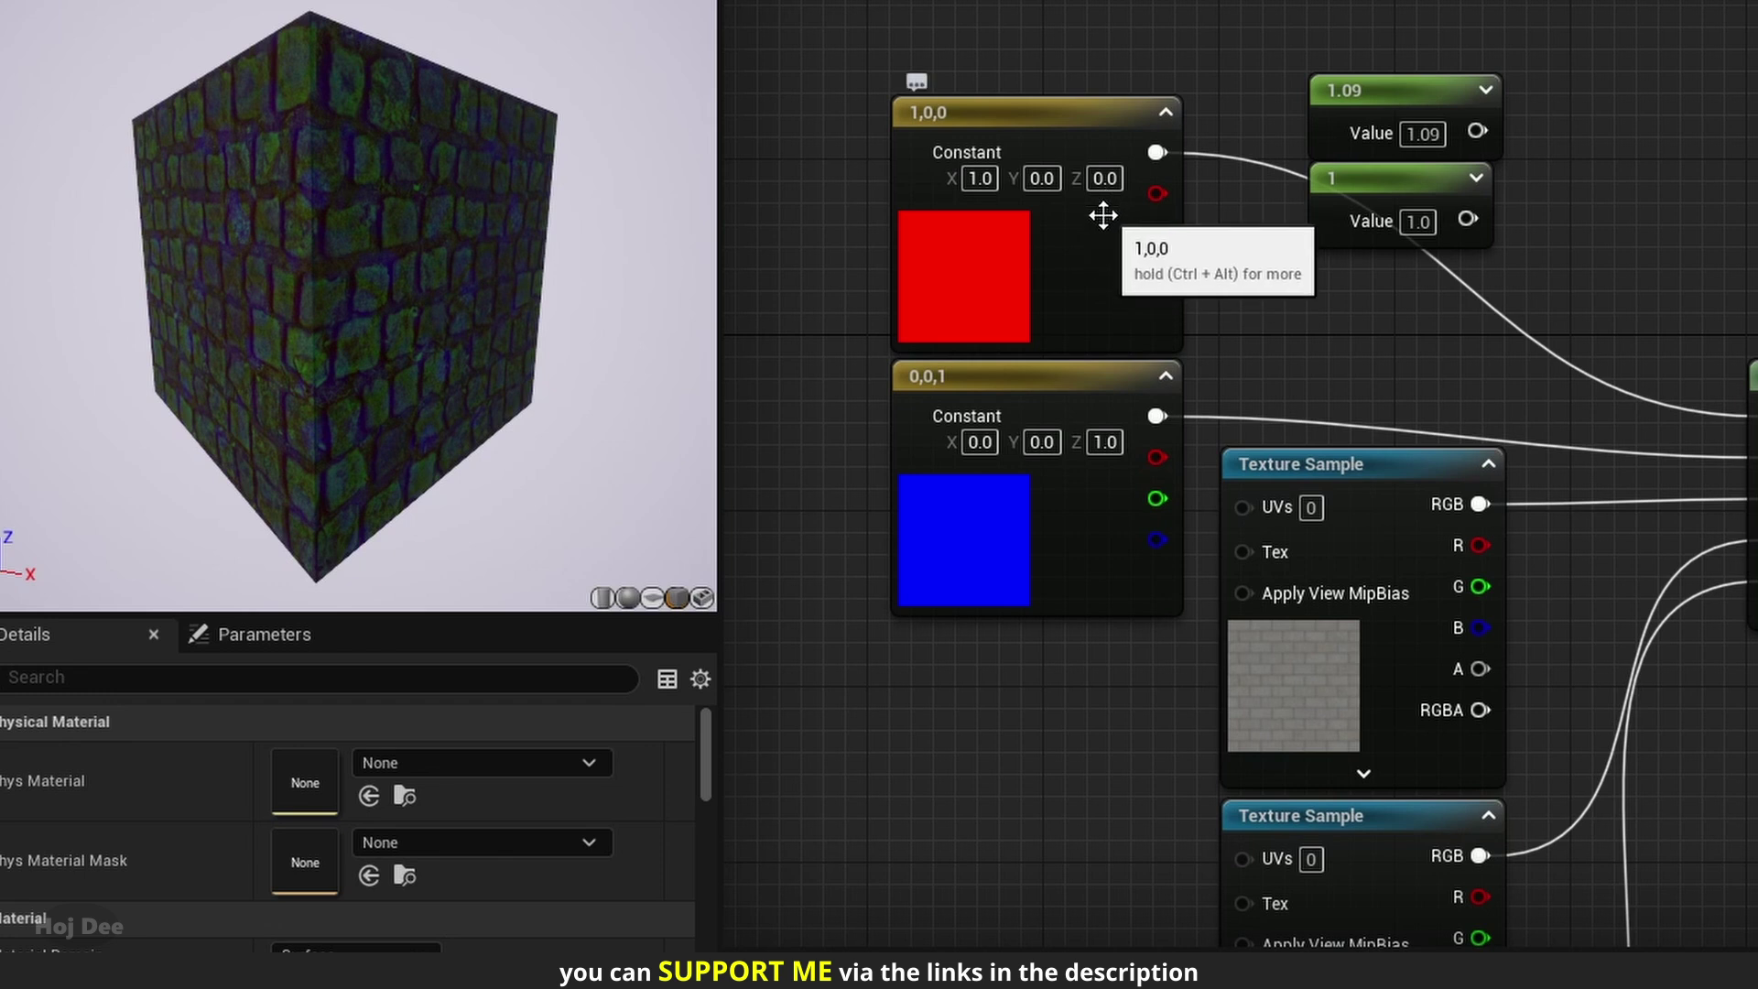
pyautogui.moveTo(1138, 668); pyautogui.dragTo(997, 146, button='right')
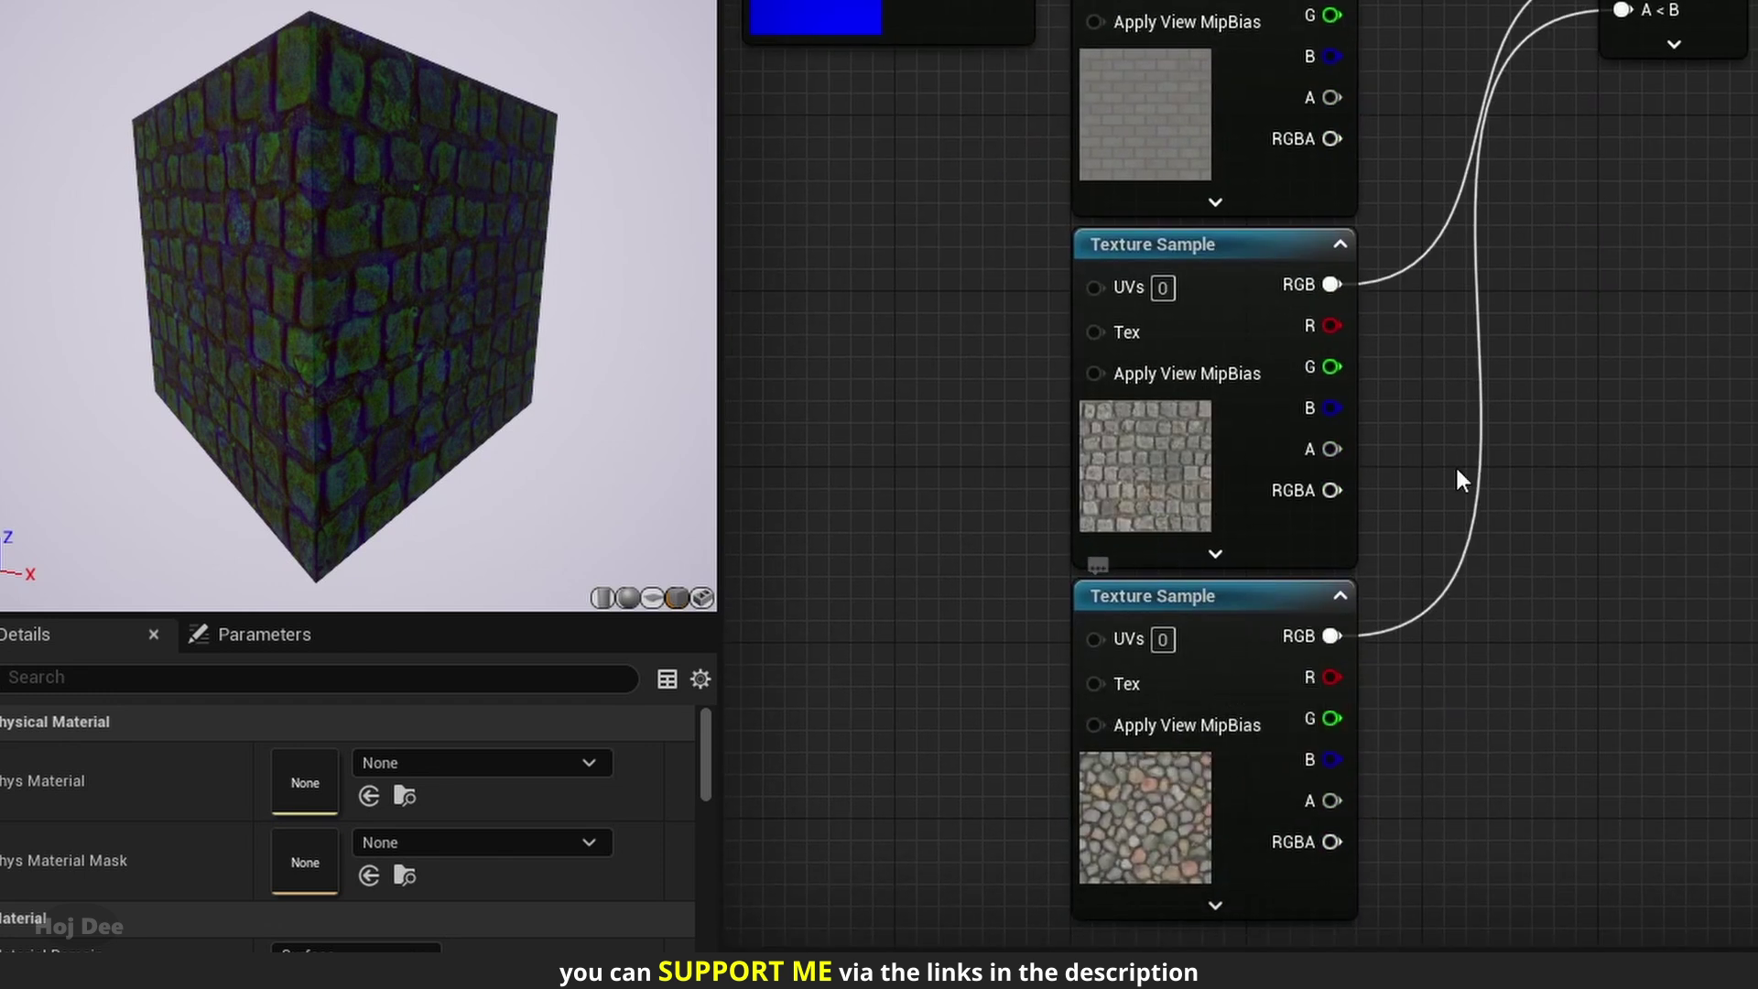
# Add an AppendMany node in open graph space.
pyautogui.moveTo(1560, 346); pyautogui.dragTo(1445, 451, button='right')
pyautogui.rightClick(1436, 401)
pyautogui.write('appen')
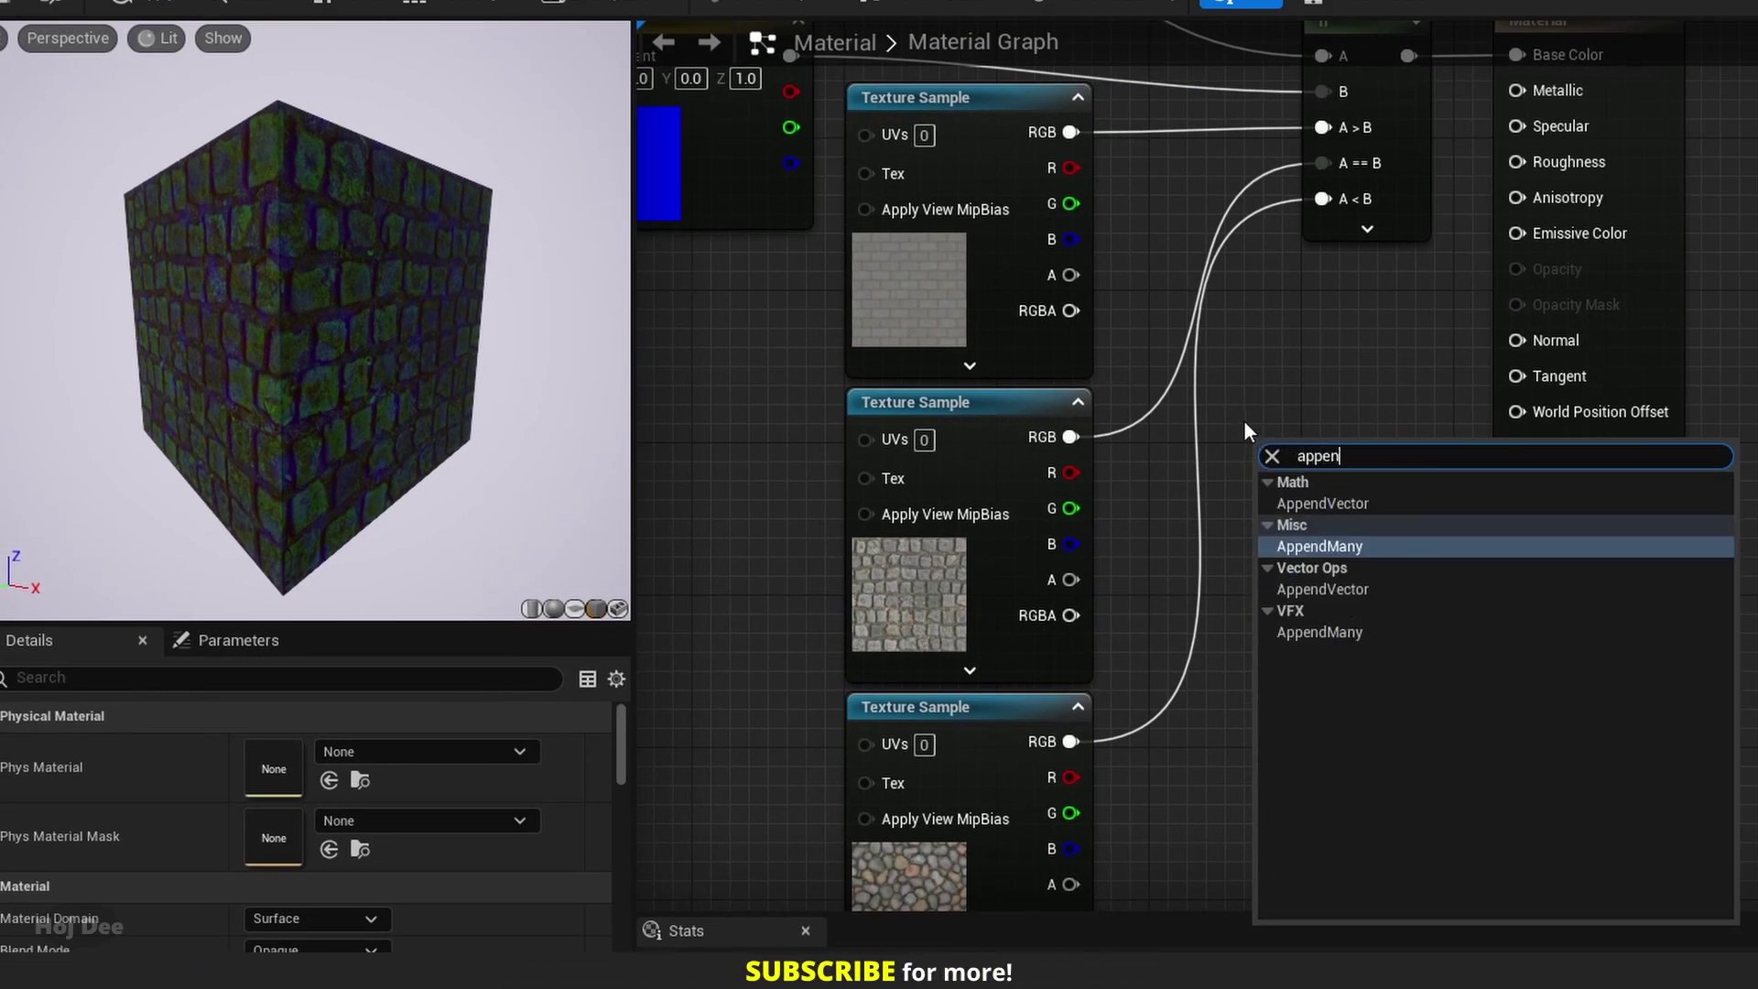
pyautogui.press('Return')
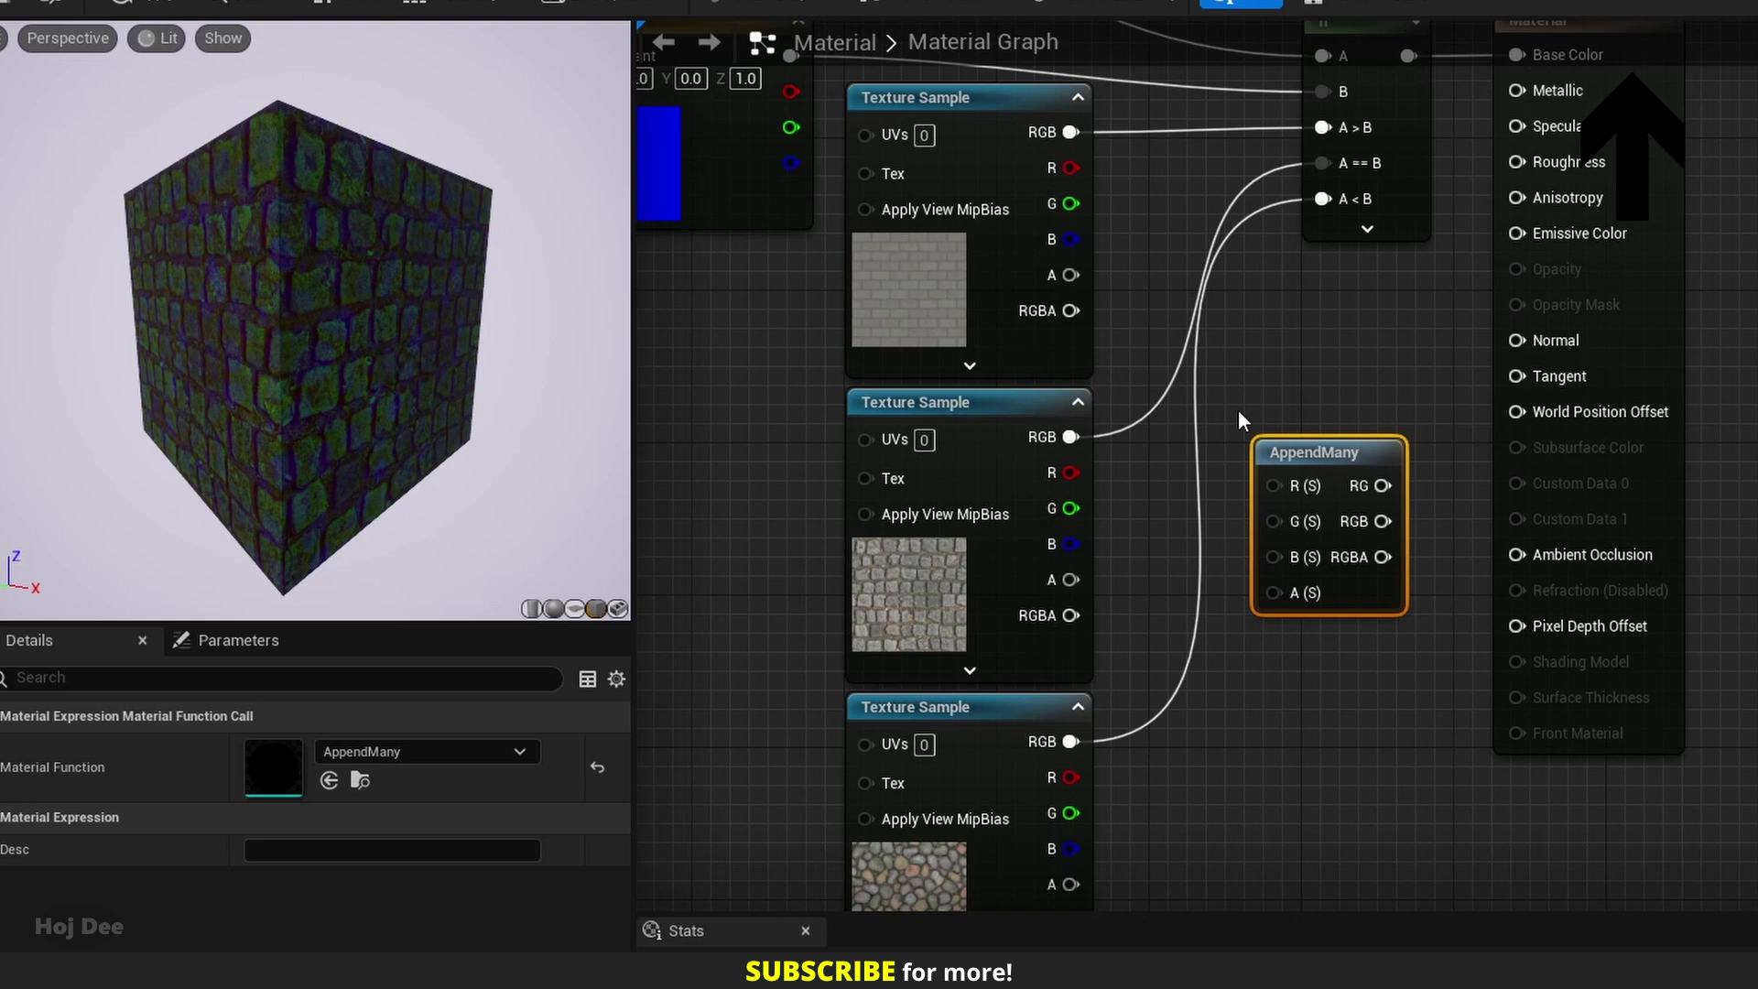
# Wire the top texture's R, middle's G and bottom's B into AppendMany.
pyautogui.moveTo(1262, 357); pyautogui.dragTo(1226, 408, button='right')
pyautogui.moveTo(1034, 218); pyautogui.dragTo(1238, 536)
pyautogui.moveTo(1034, 558); pyautogui.dragTo(1238, 572)
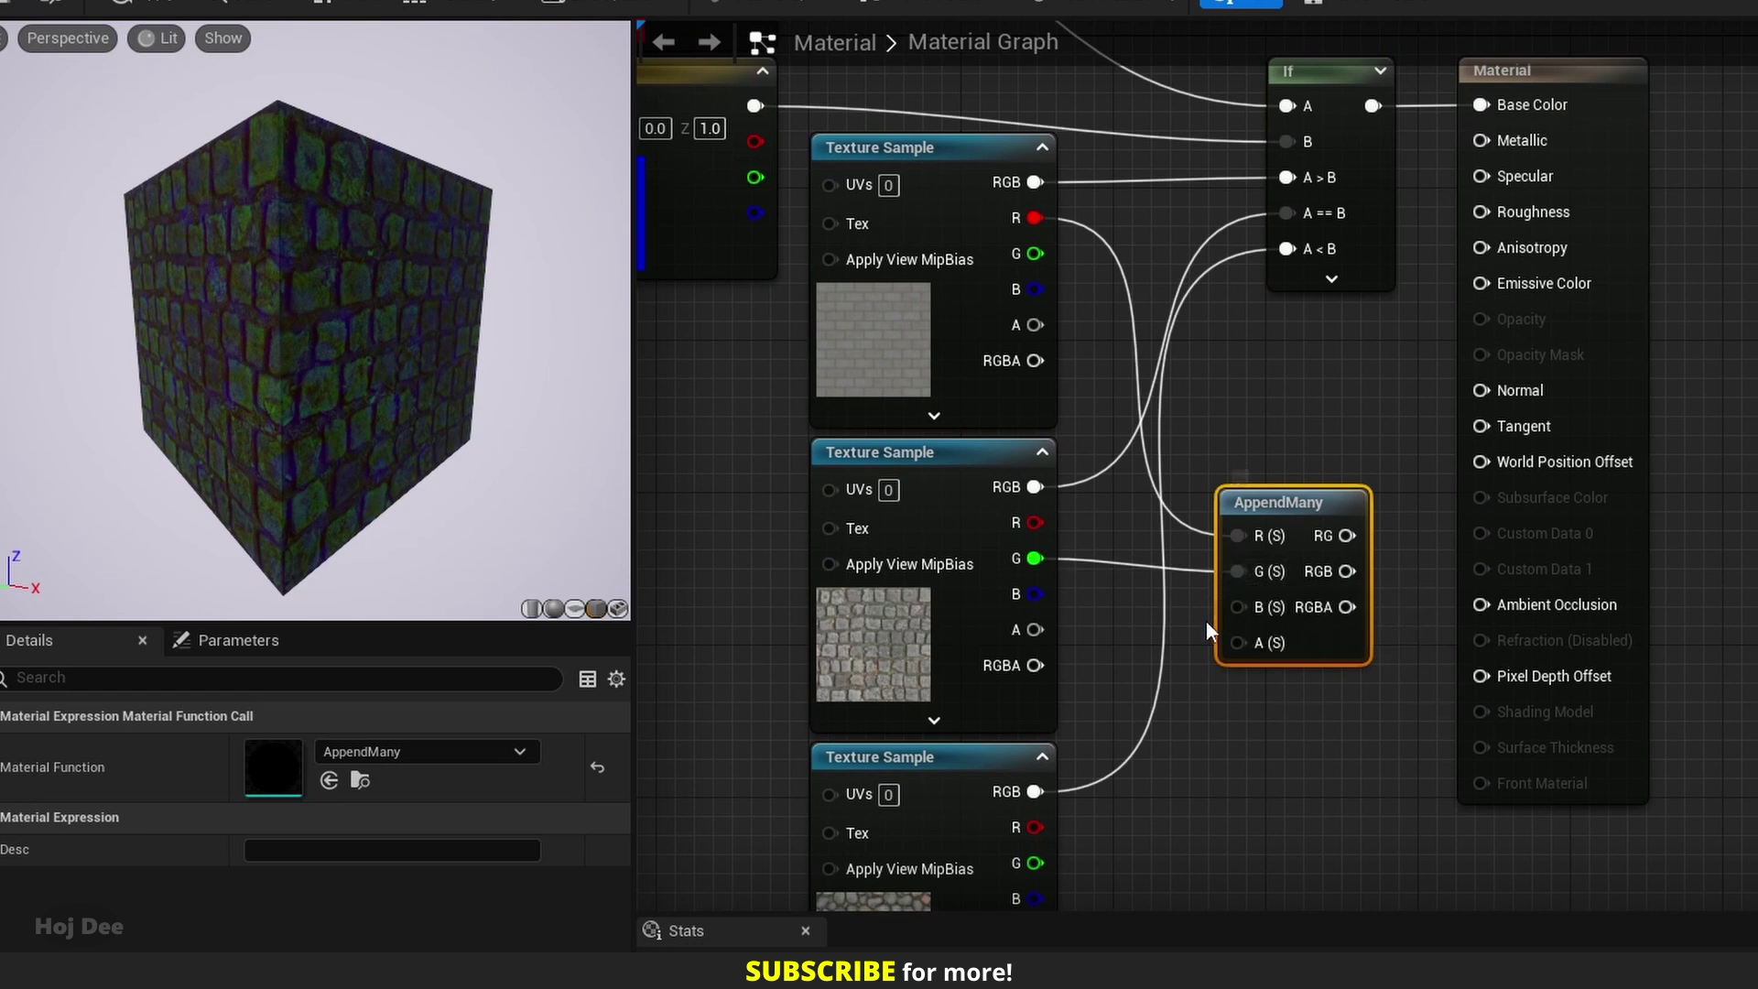
pyautogui.moveTo(1035, 898); pyautogui.dragTo(1190, 628)
pyautogui.moveTo(1249, 498); pyautogui.dragTo(1238, 495)
pyautogui.moveTo(1251, 549); pyautogui.dragTo(1048, 753, button='right')
# Compare AppendMany RGB with the If output in Base Color, ending on AppendMany.
pyautogui.moveTo(1145, 656); pyautogui.dragTo(1287, 190)
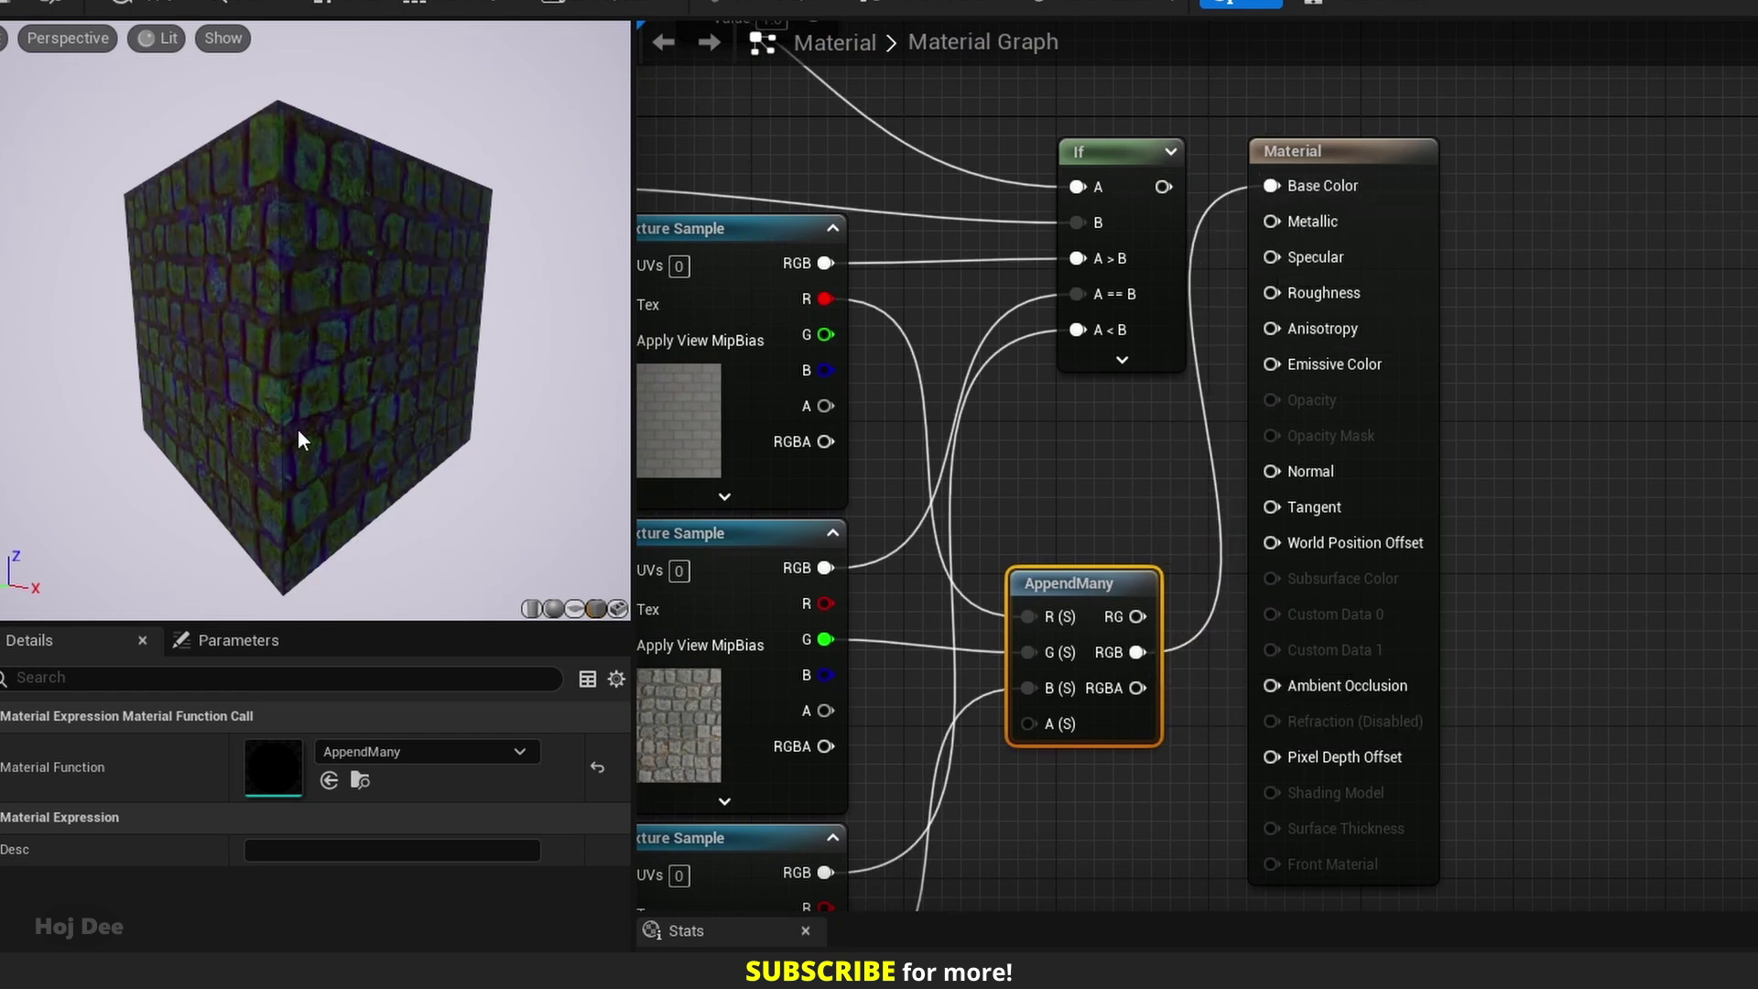
pyautogui.moveTo(1163, 187); pyautogui.dragTo(1273, 186)
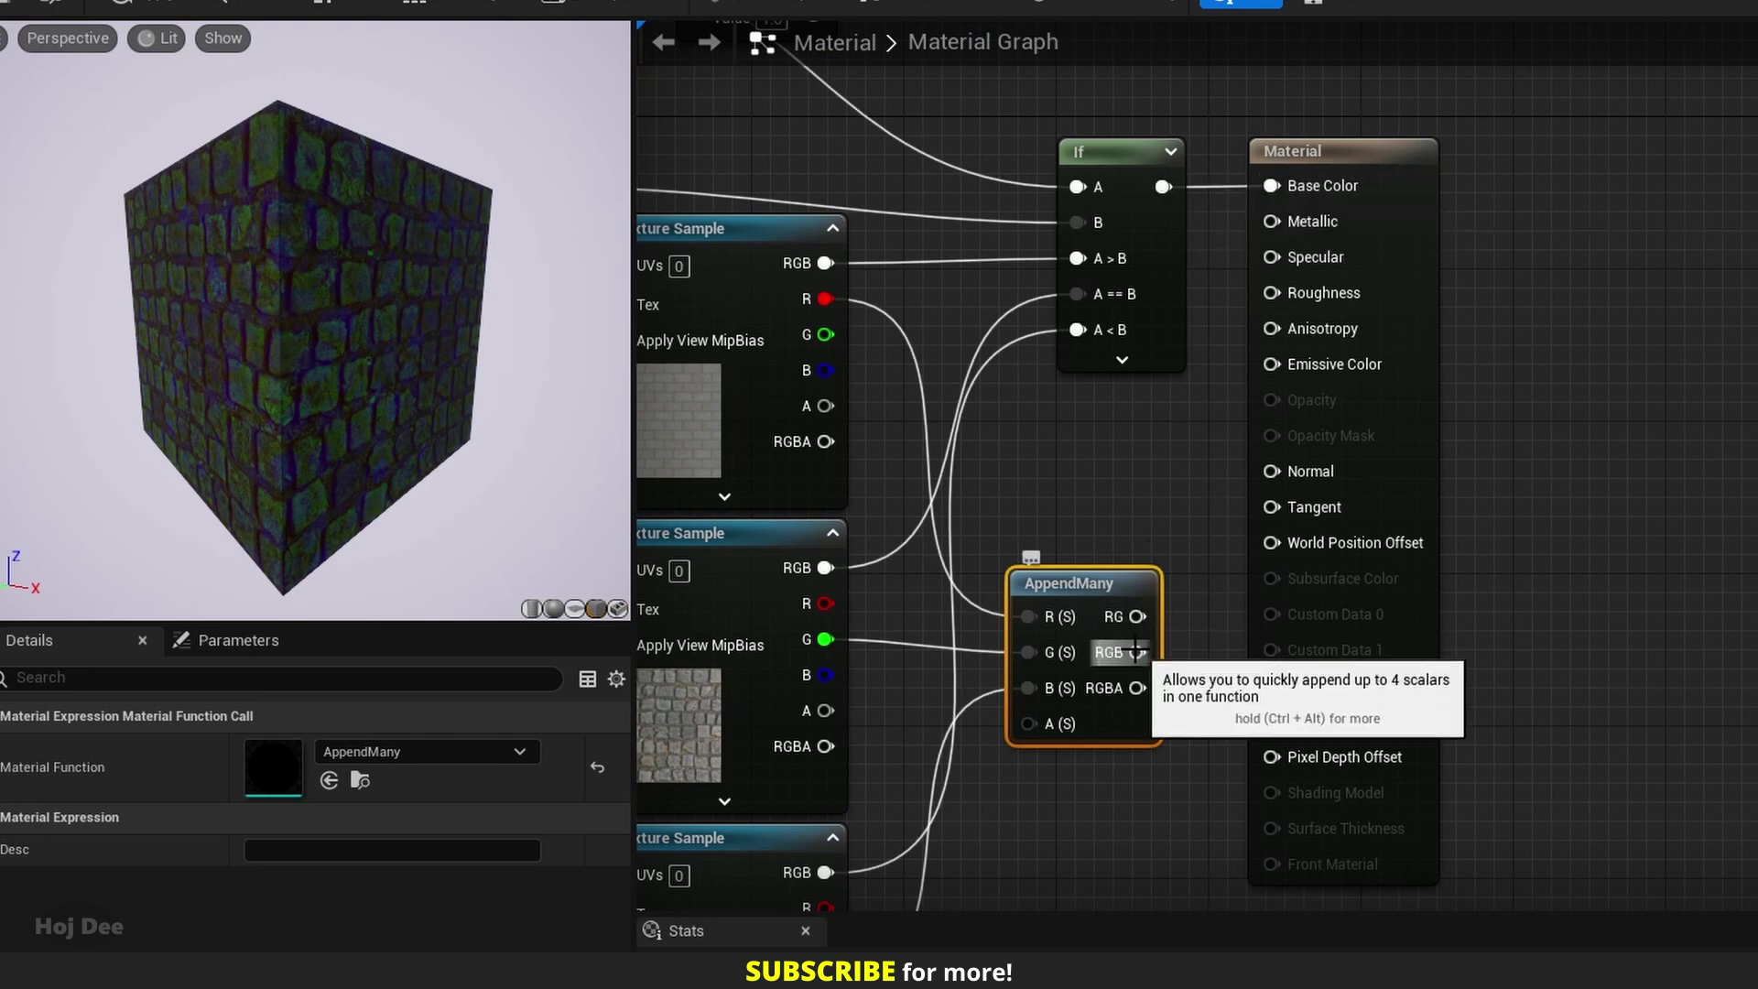
pyautogui.moveTo(1138, 651); pyautogui.dragTo(1275, 193)
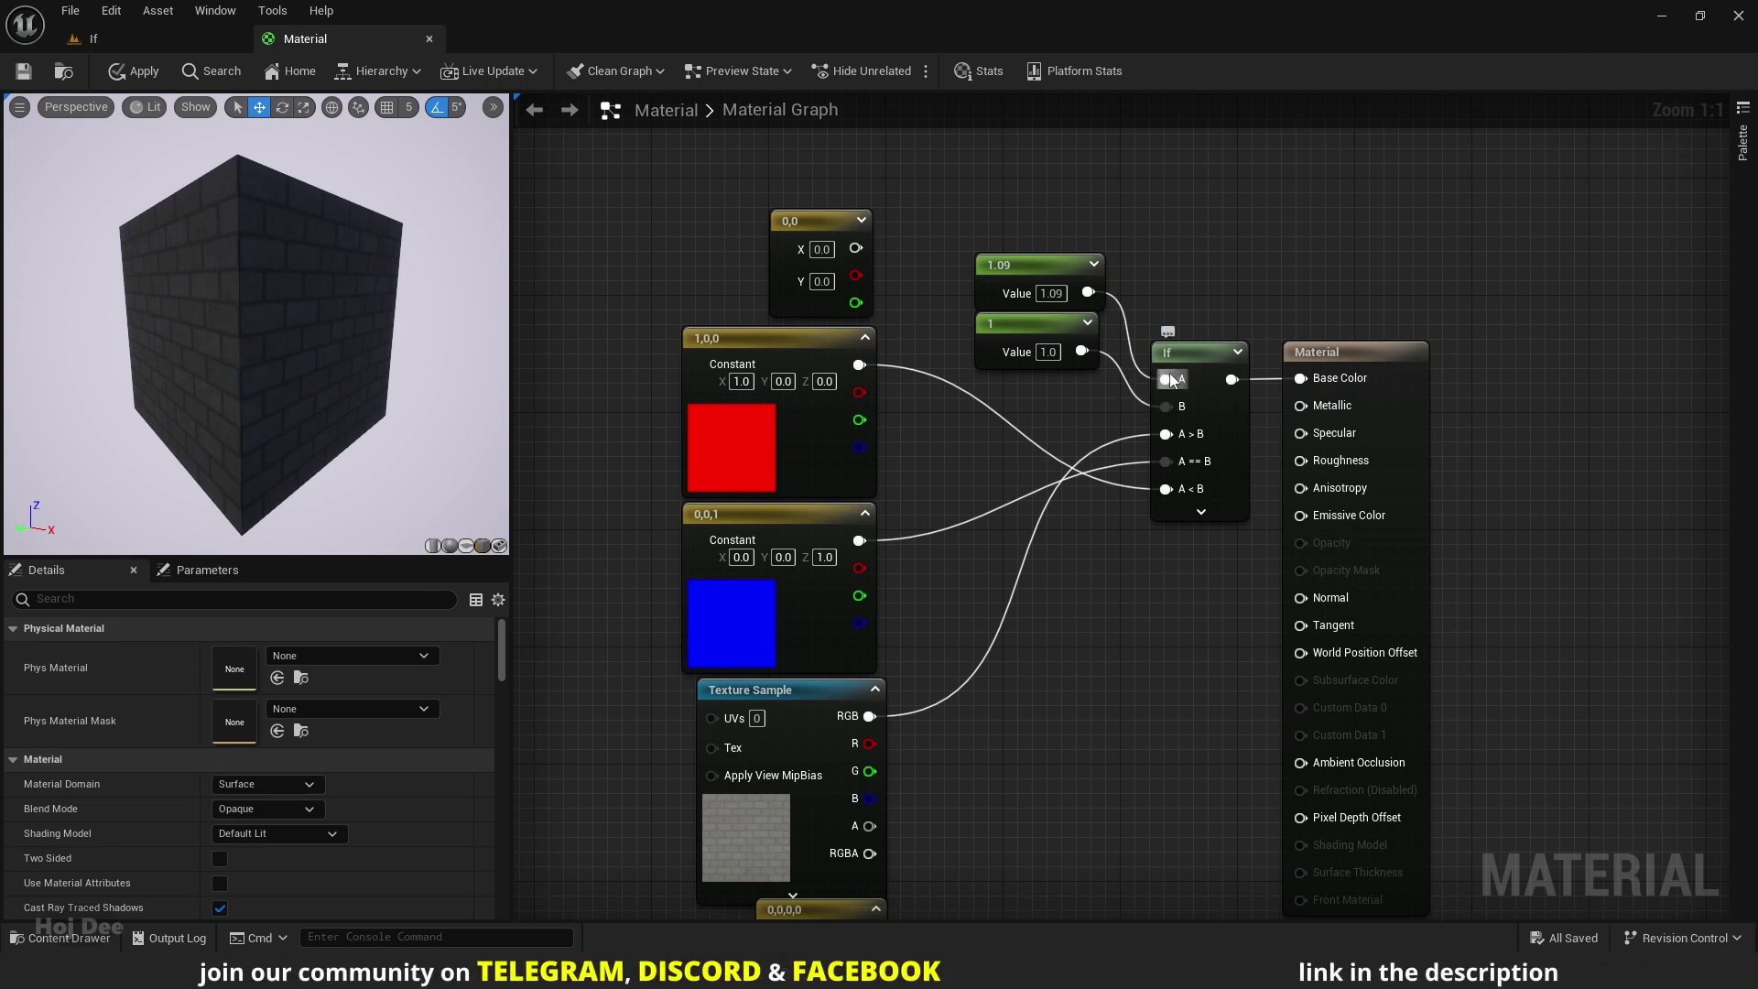
# Test the 0,0 Constant2Vector on If A, then reconnect 1.09 to A and 1 to B.
pyautogui.moveTo(1032, 369); pyautogui.dragTo(1031, 366)
pyautogui.moveTo(1035, 325); pyautogui.dragTo(1050, 223)
pyautogui.moveTo(1160, 383); pyautogui.dragTo(1172, 407)
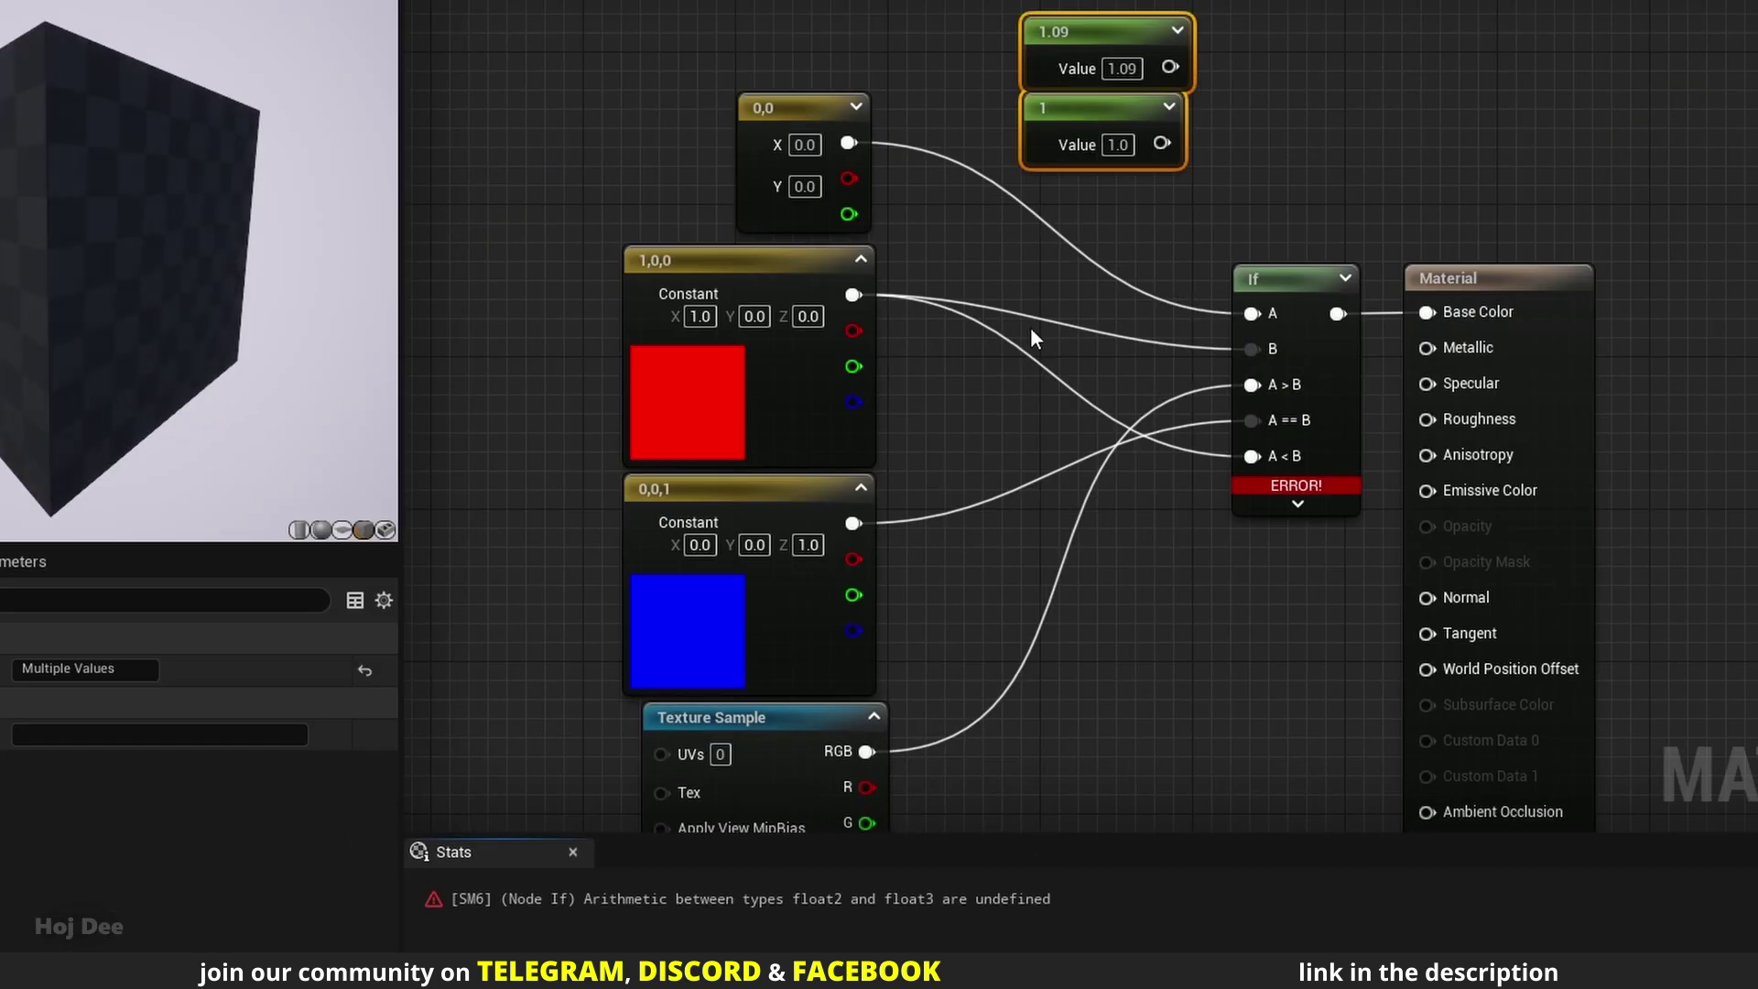
pyautogui.moveTo(1170, 68); pyautogui.dragTo(1176, 78)
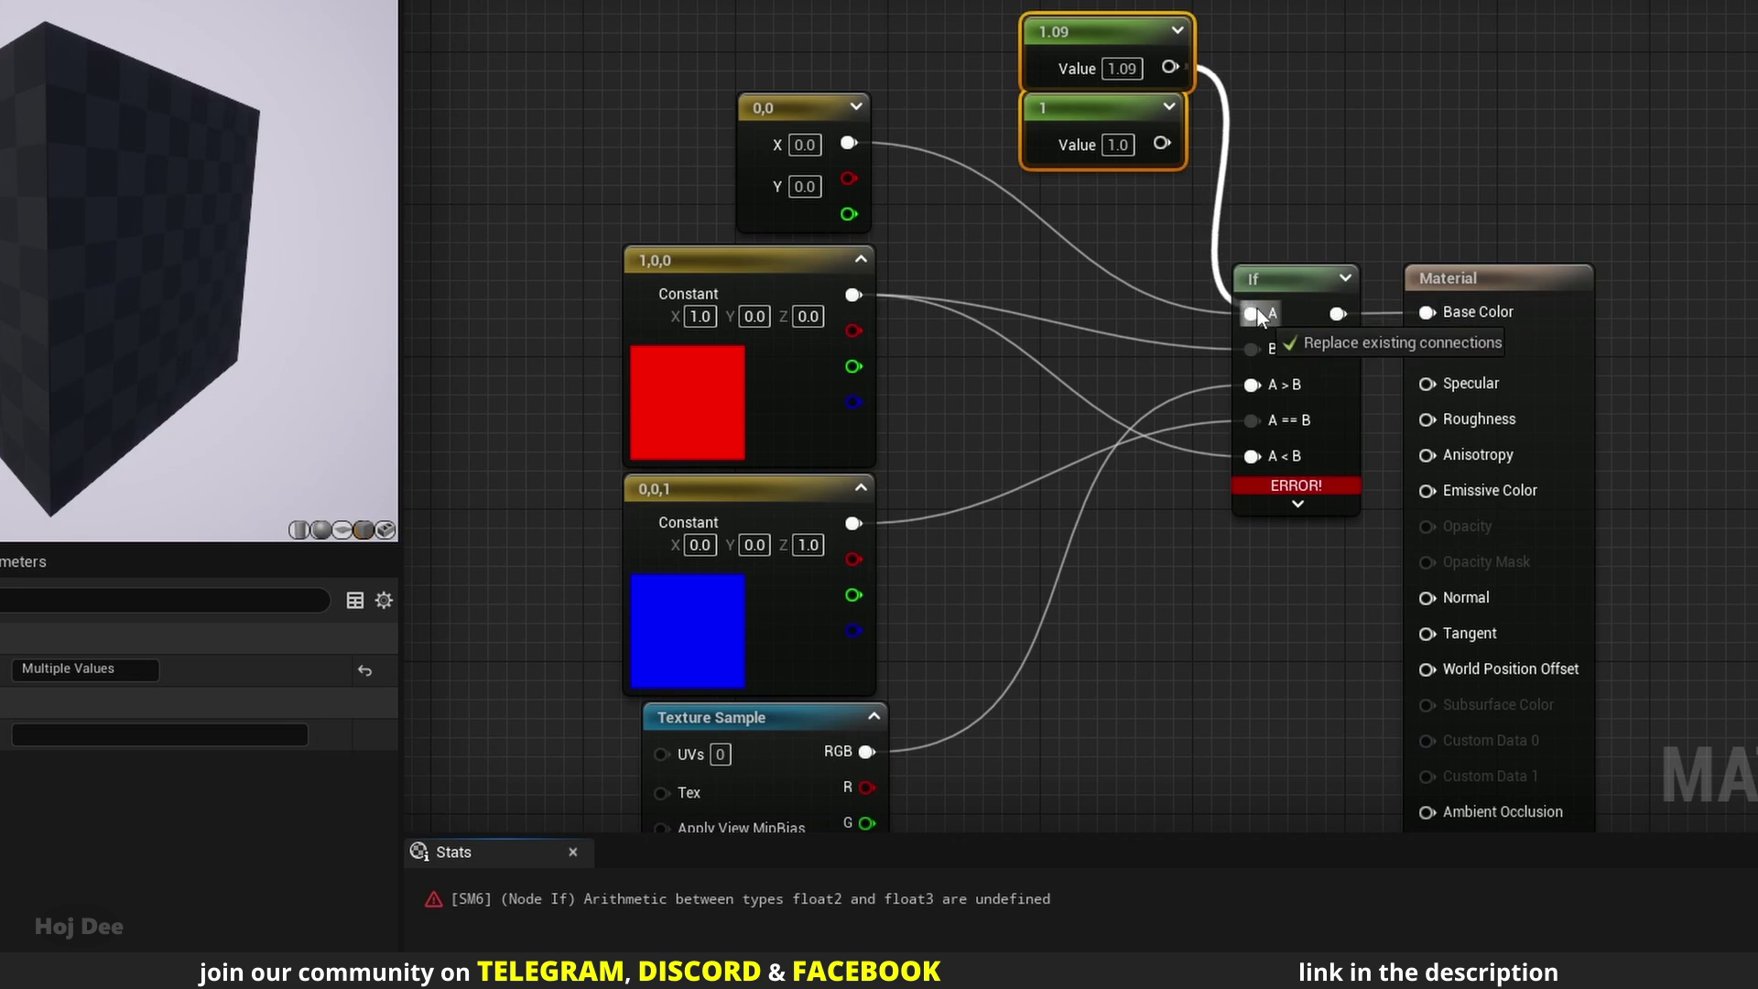
pyautogui.moveTo(1251, 307); pyautogui.dragTo(1251, 311)
pyautogui.moveTo(1161, 143); pyautogui.dragTo(1251, 348)
pyautogui.moveTo(1101, 328); pyautogui.dragTo(1104, 228, button='right')
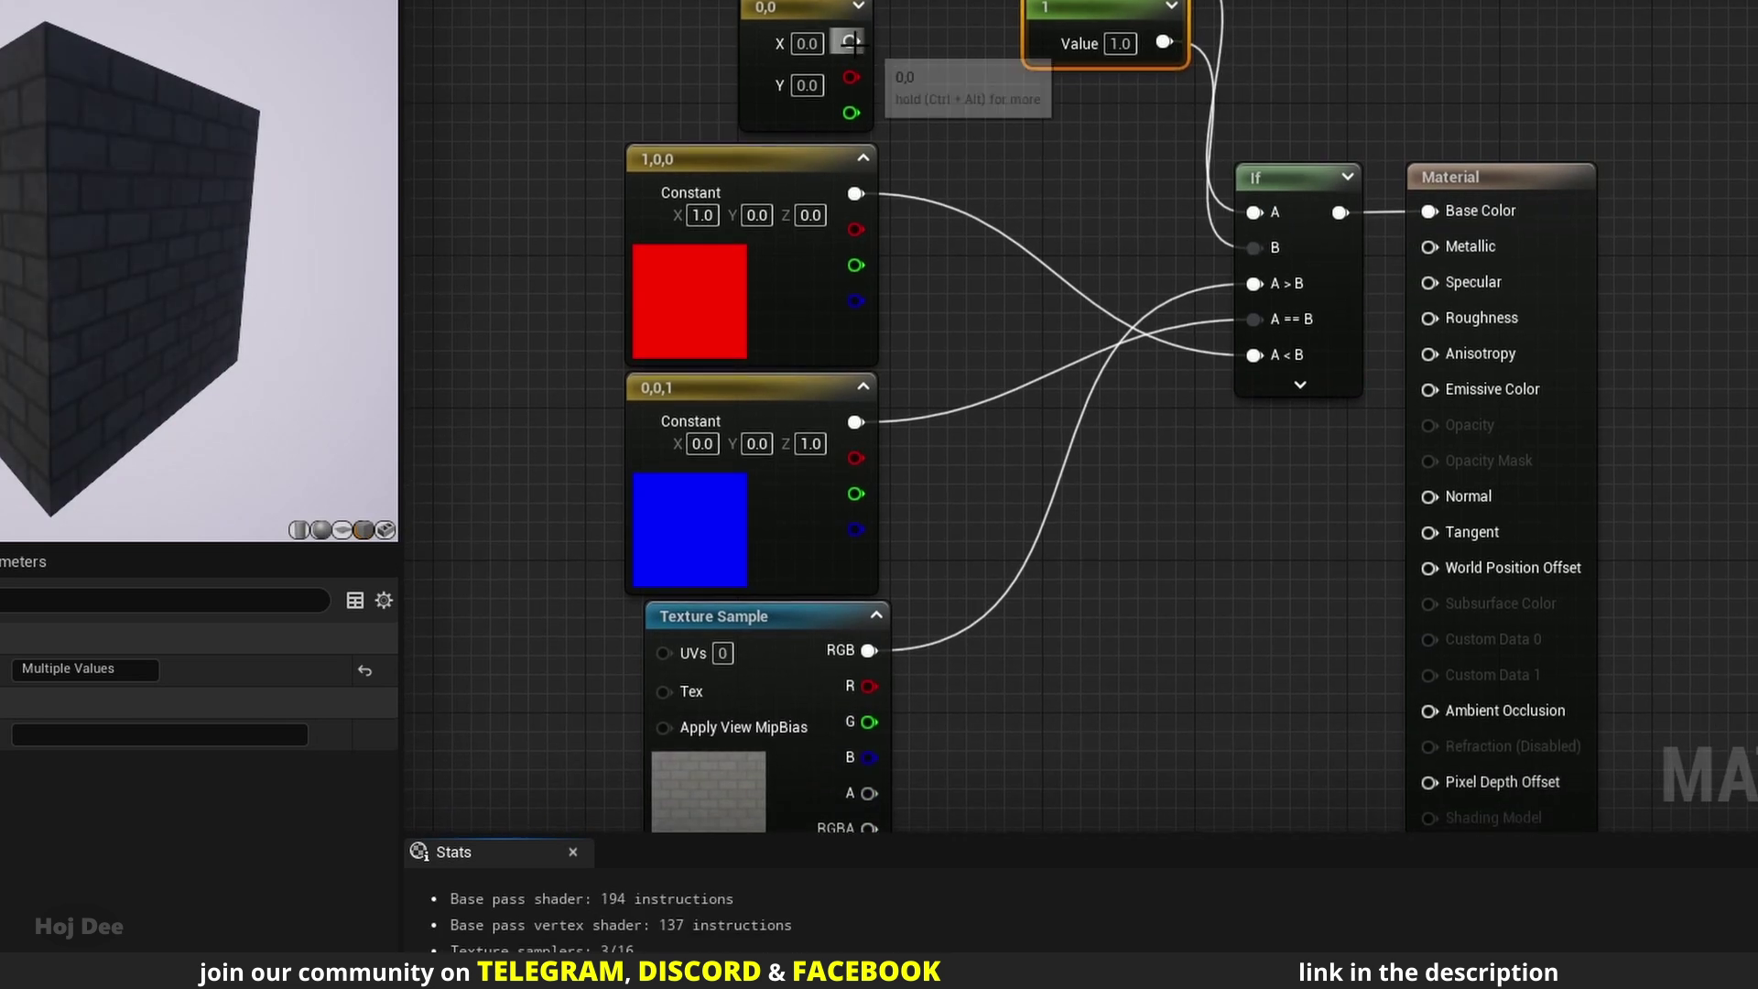
# Try the 0,0 constant on A>B, then feed the 1 constant into B and A>B.
pyautogui.moveTo(852, 42); pyautogui.dragTo(1257, 284)
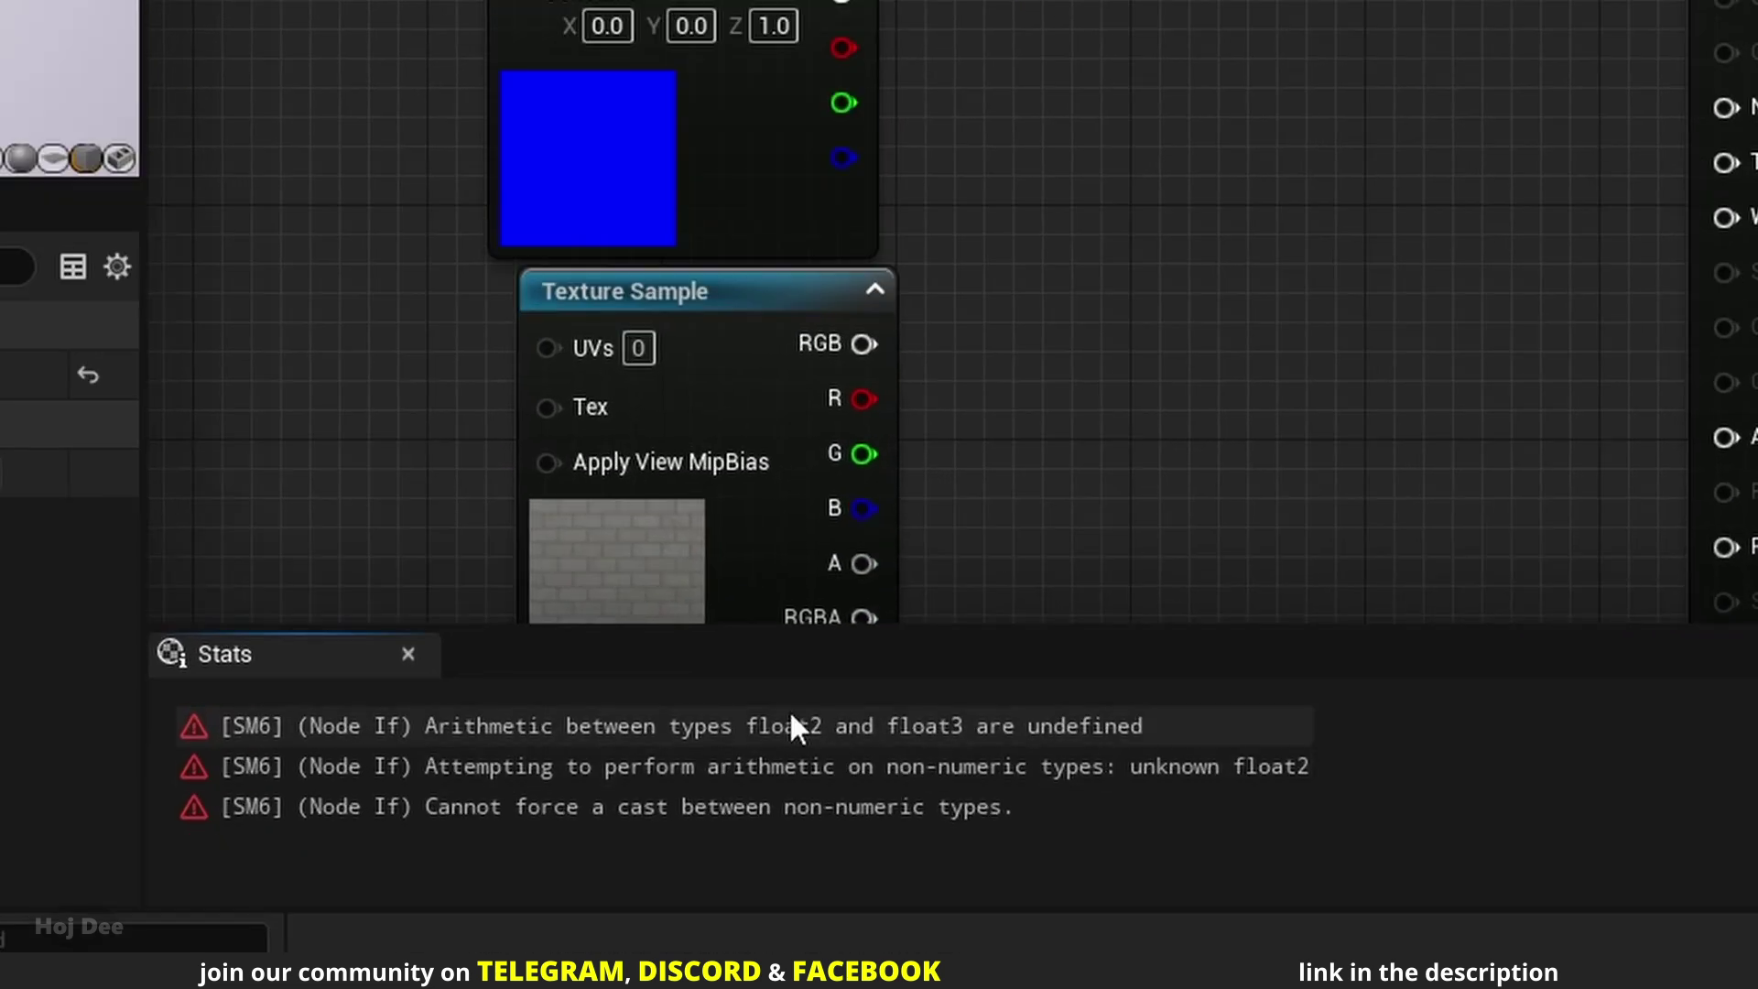
pyautogui.moveTo(806, 310); pyautogui.dragTo(1239, 530)
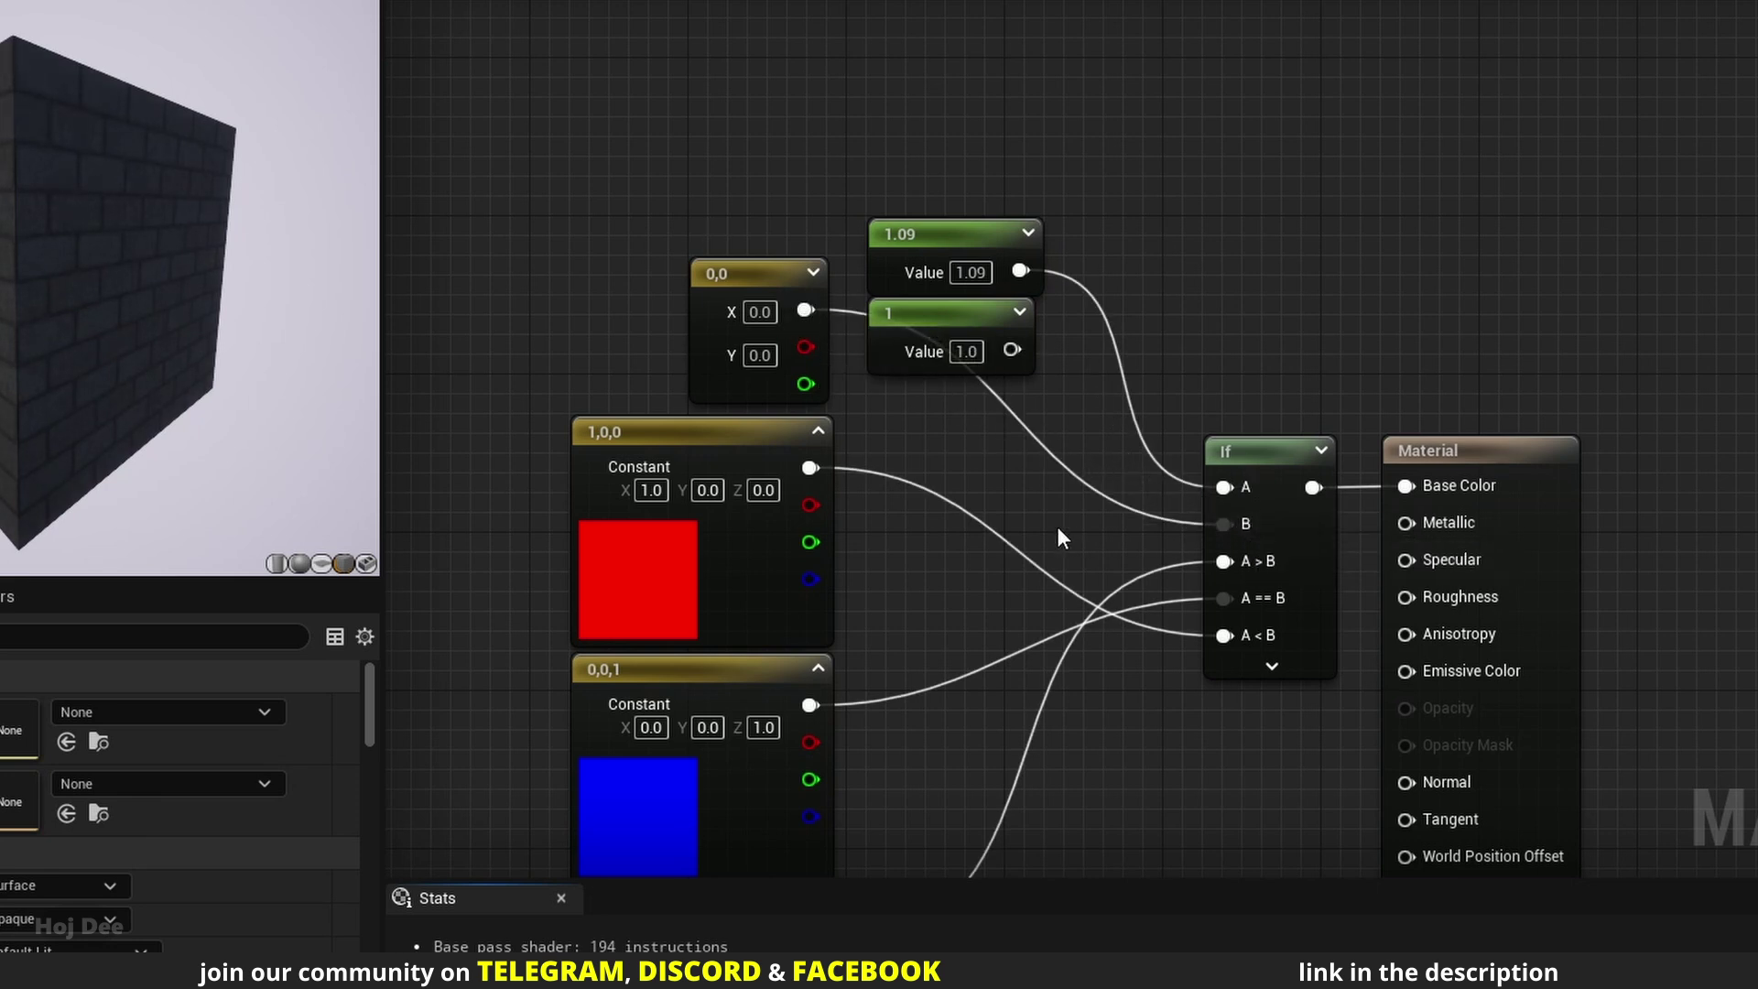
pyautogui.moveTo(1012, 348); pyautogui.dragTo(1227, 525)
pyautogui.moveTo(870, 576); pyautogui.dragTo(868, 465, button='right')
pyautogui.moveTo(1009, 238); pyautogui.dragTo(1109, 389)
pyautogui.moveTo(1218, 454); pyautogui.dragTo(1218, 458)
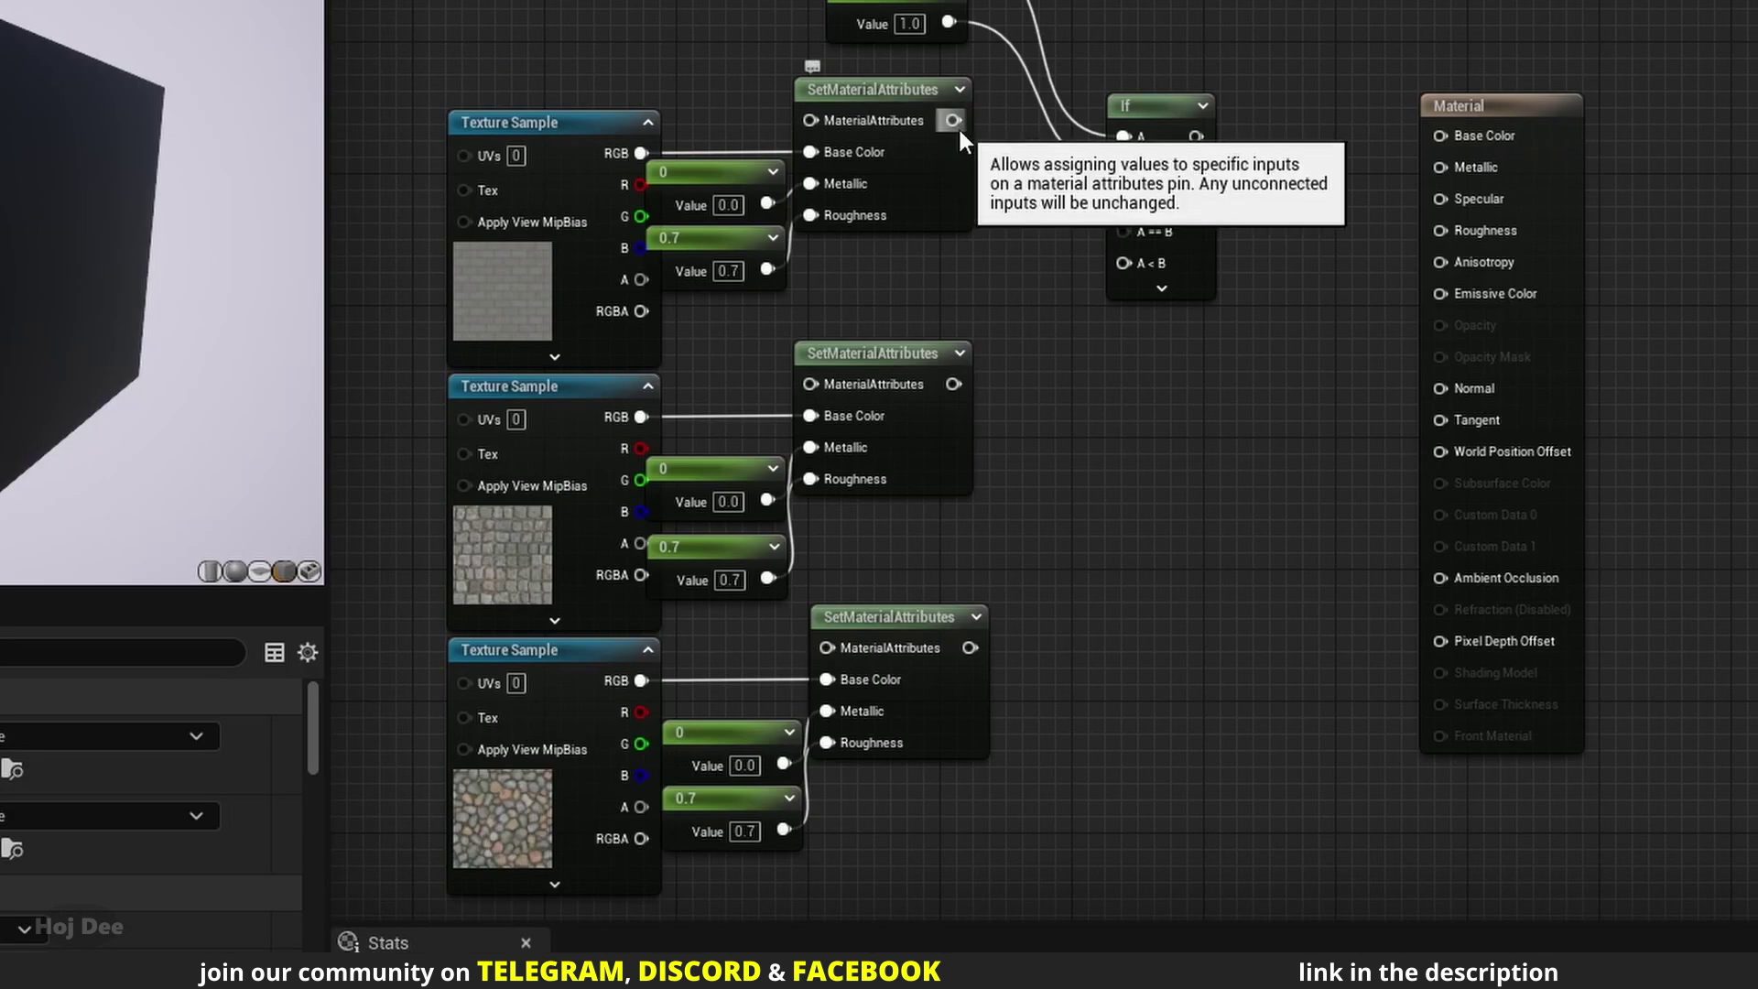
# Wire the three SetMaterialAttributes outputs into the If node's A > B, A == B and A < B inputs.
pyautogui.moveTo(954, 120); pyautogui.dragTo(1125, 200)
pyautogui.moveTo(955, 384); pyautogui.dragTo(1124, 231)
pyautogui.moveTo(970, 646); pyautogui.dragTo(1127, 265)
# Test Use Material Attributes on the Material node with the If result, then remove that link.
pyautogui.click(1465, 108)
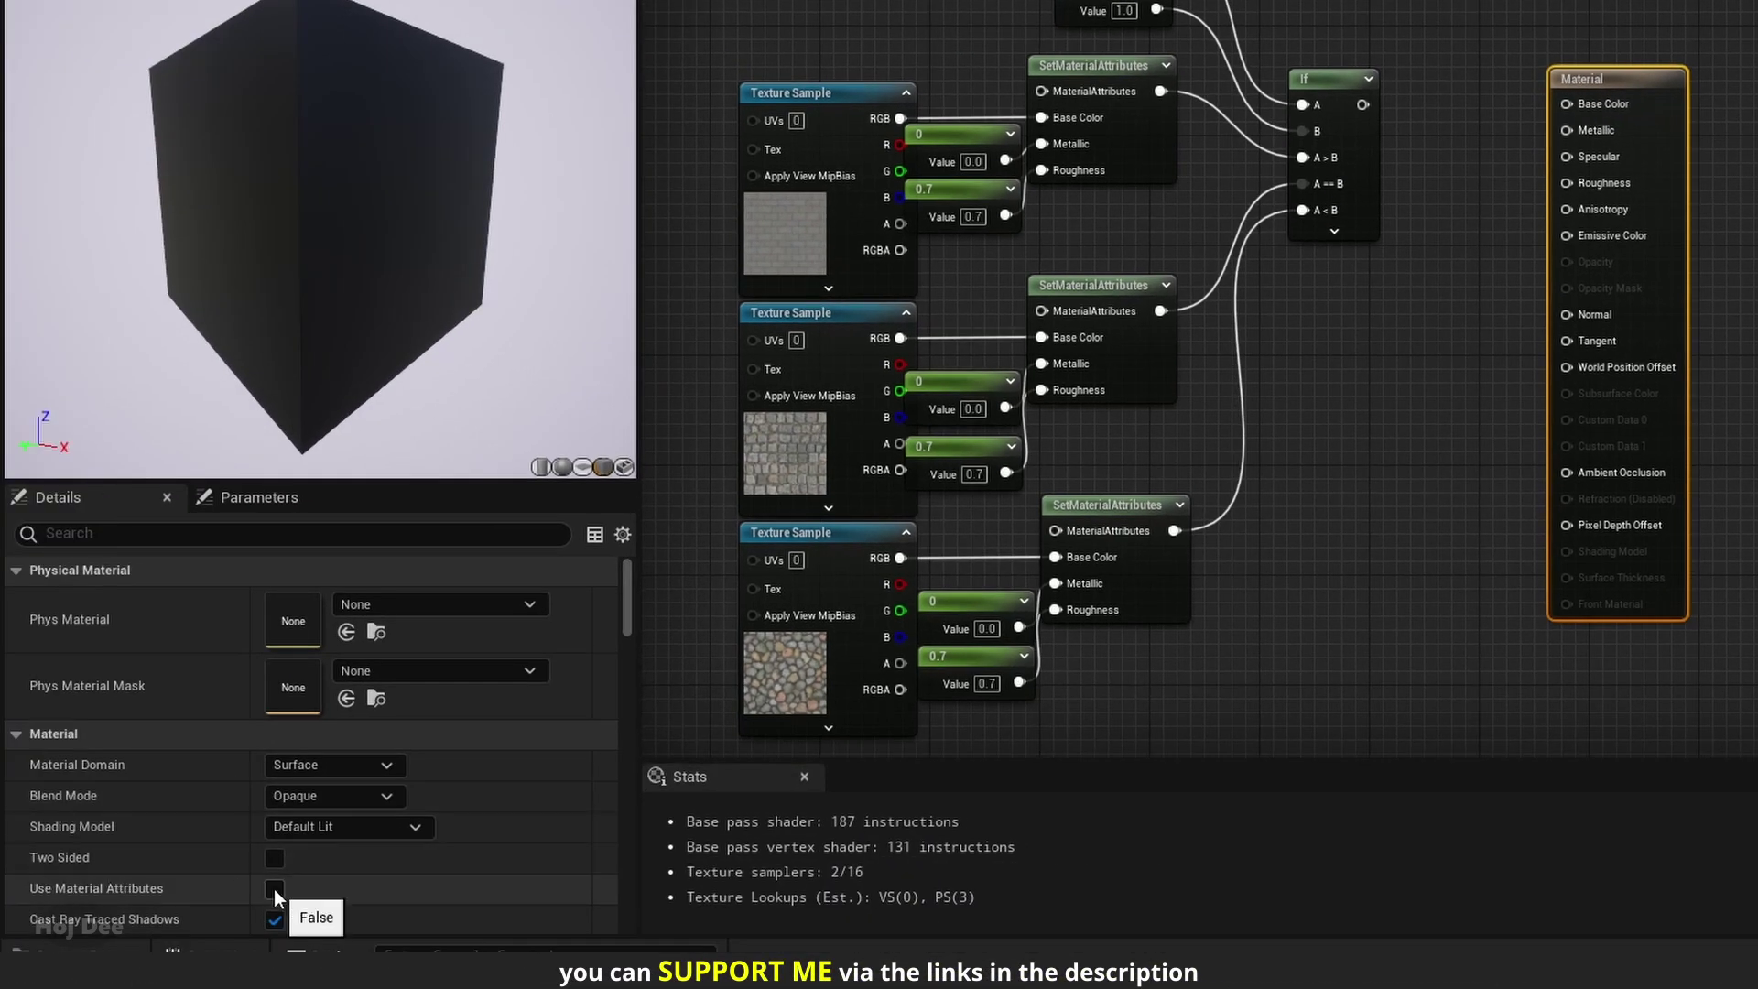
pyautogui.click(274, 888)
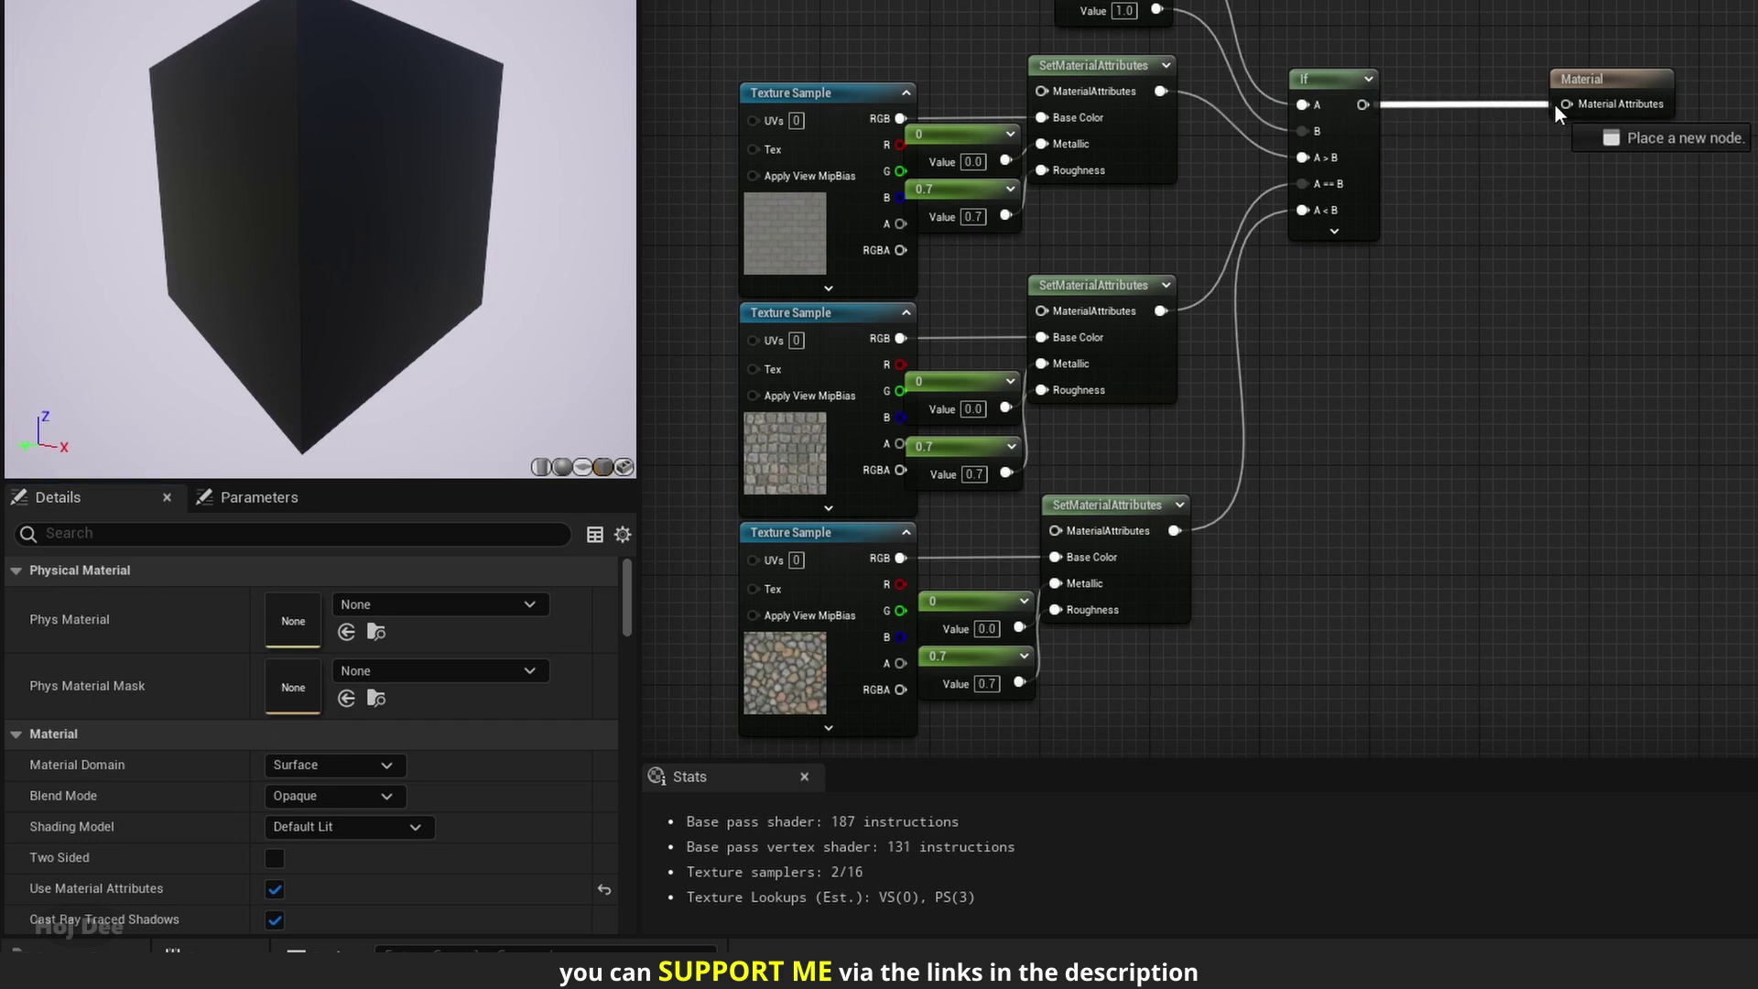
pyautogui.moveTo(1558, 104); pyautogui.dragTo(1564, 104)
pyautogui.keyDown('alt'); pyautogui.click(1456, 106); pyautogui.keyUp('alt')
pyautogui.click(1588, 115)
# Turn Use Material Attributes back off and add a BreakMaterialAttributes node beside the If node.
pyautogui.click(220, 882)
pyautogui.rightClick(1111, 500)
pyautogui.write('break')
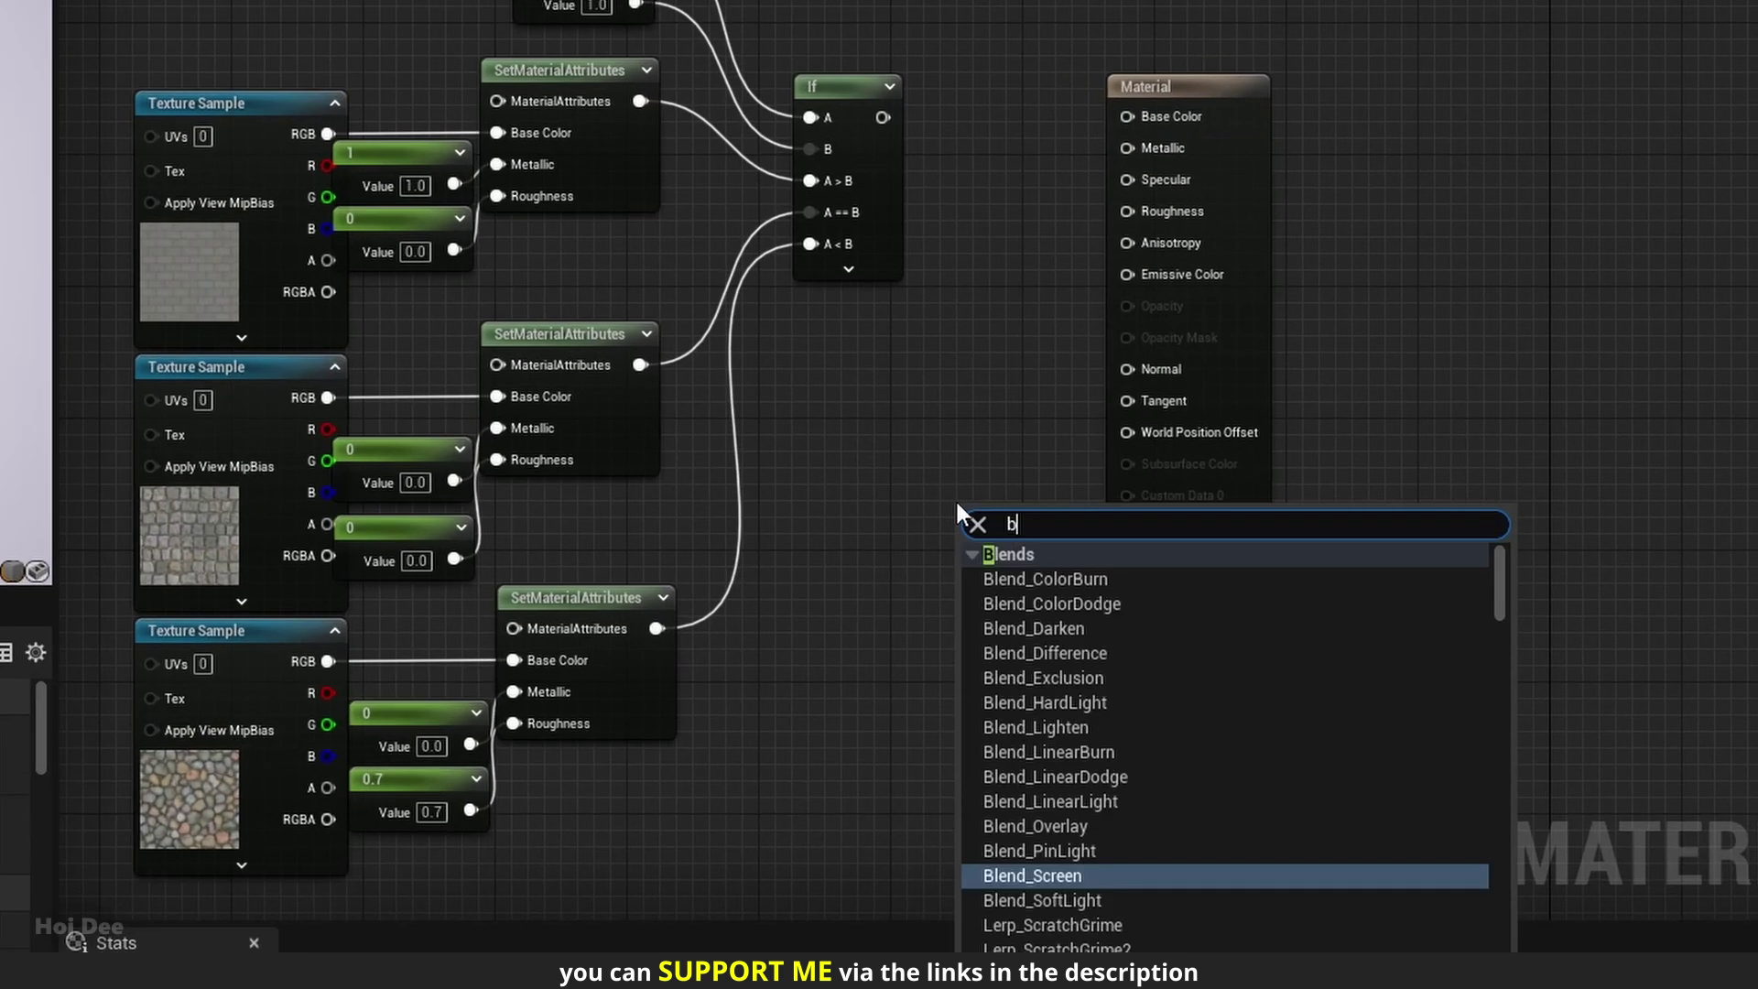
pyautogui.write(' mater')
pyautogui.press('Return')
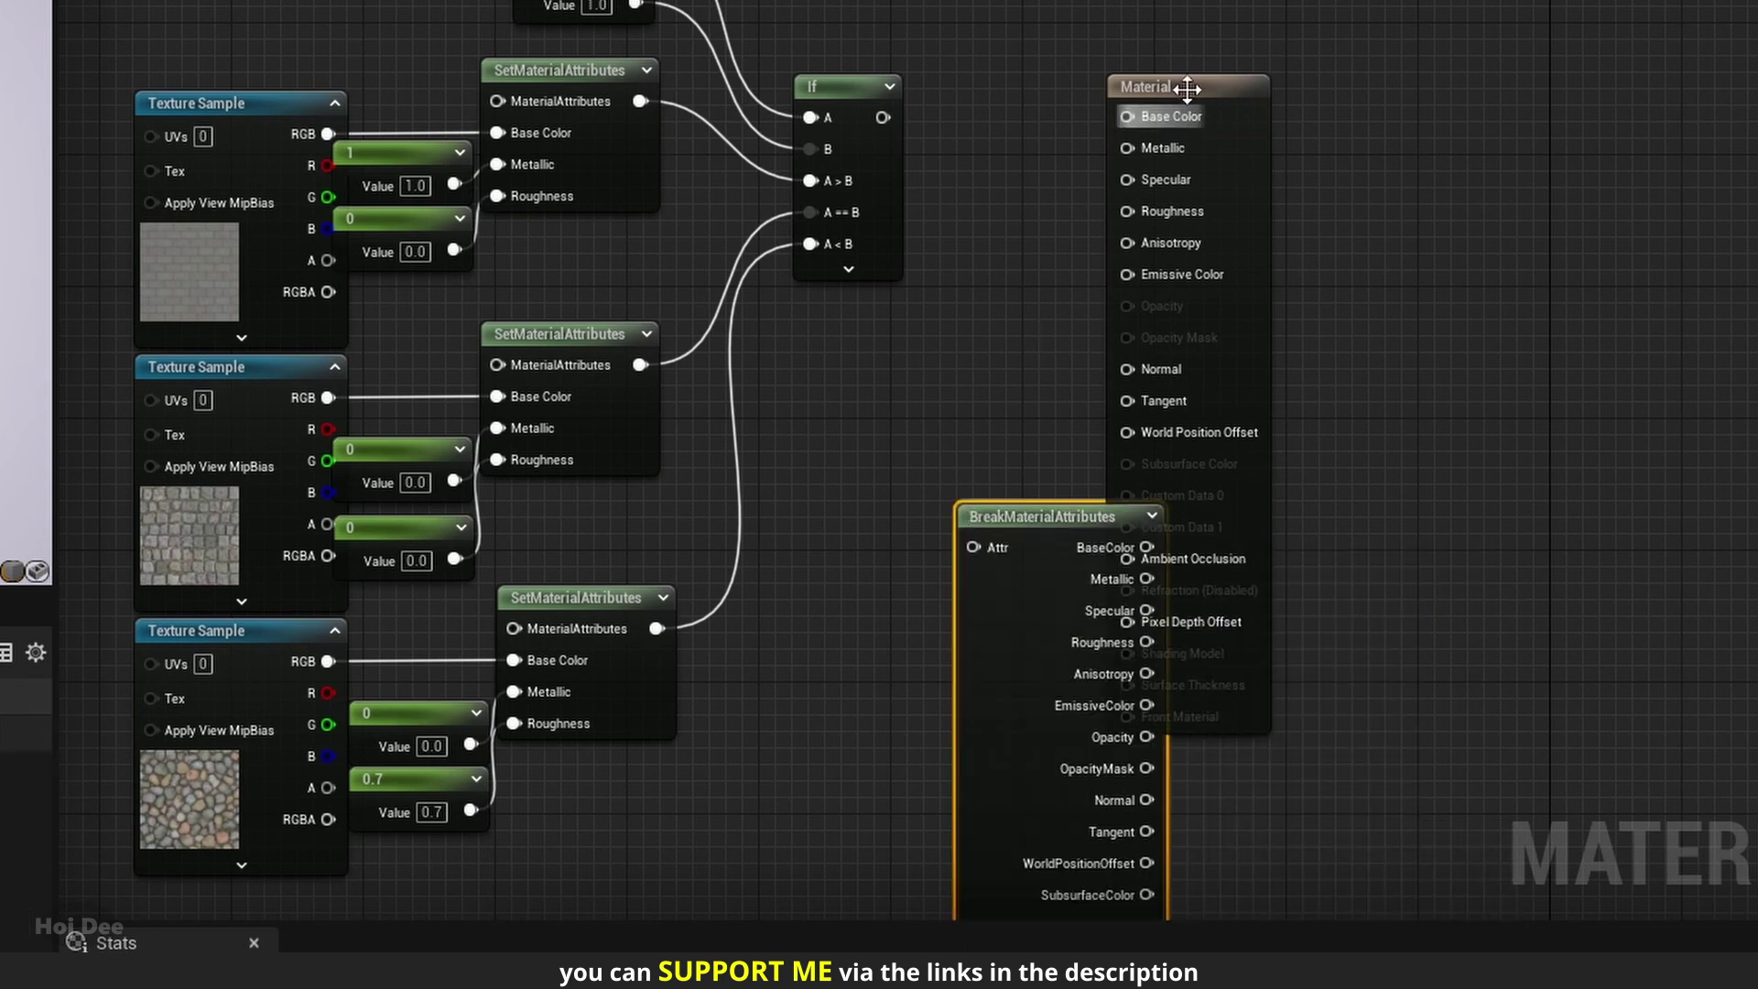
pyautogui.moveTo(1194, 74); pyautogui.dragTo(1500, 98)
pyautogui.moveTo(1067, 518); pyautogui.dragTo(1064, 97)
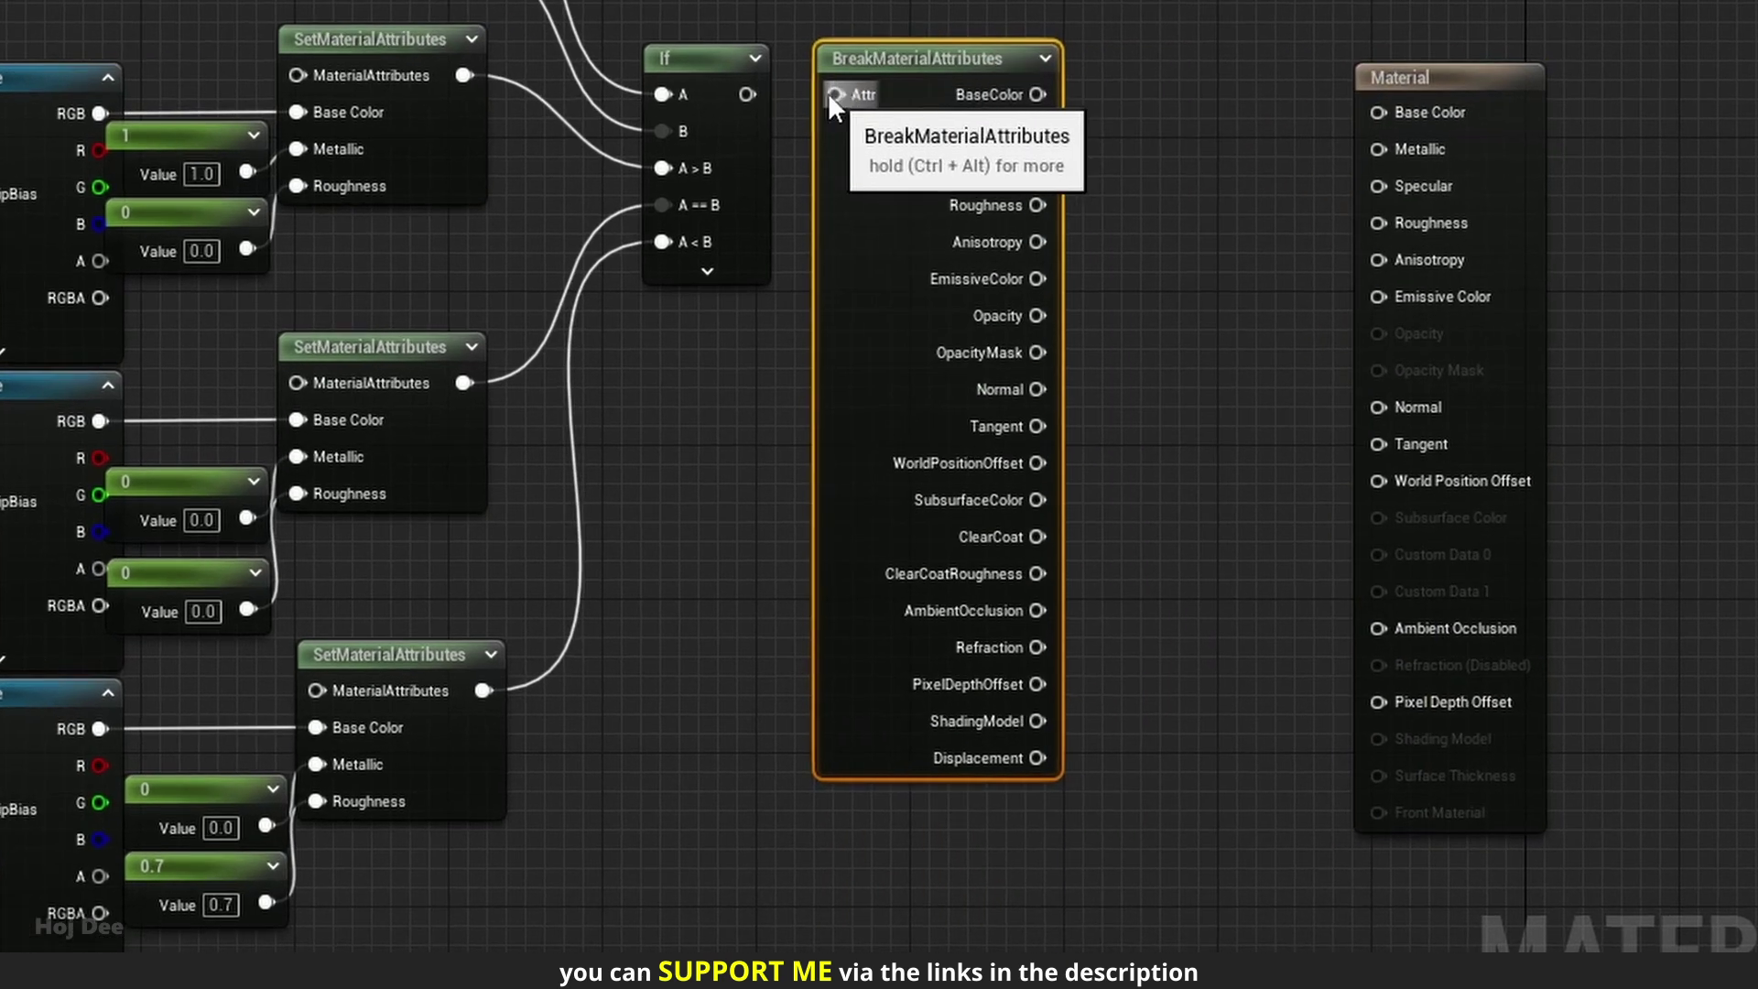
# Route the If output through BreakMaterialAttributes into Base Color, Metallic and Roughness, and set the top constant to 0.
pyautogui.moveTo(883, 116); pyautogui.dragTo(955, 115)
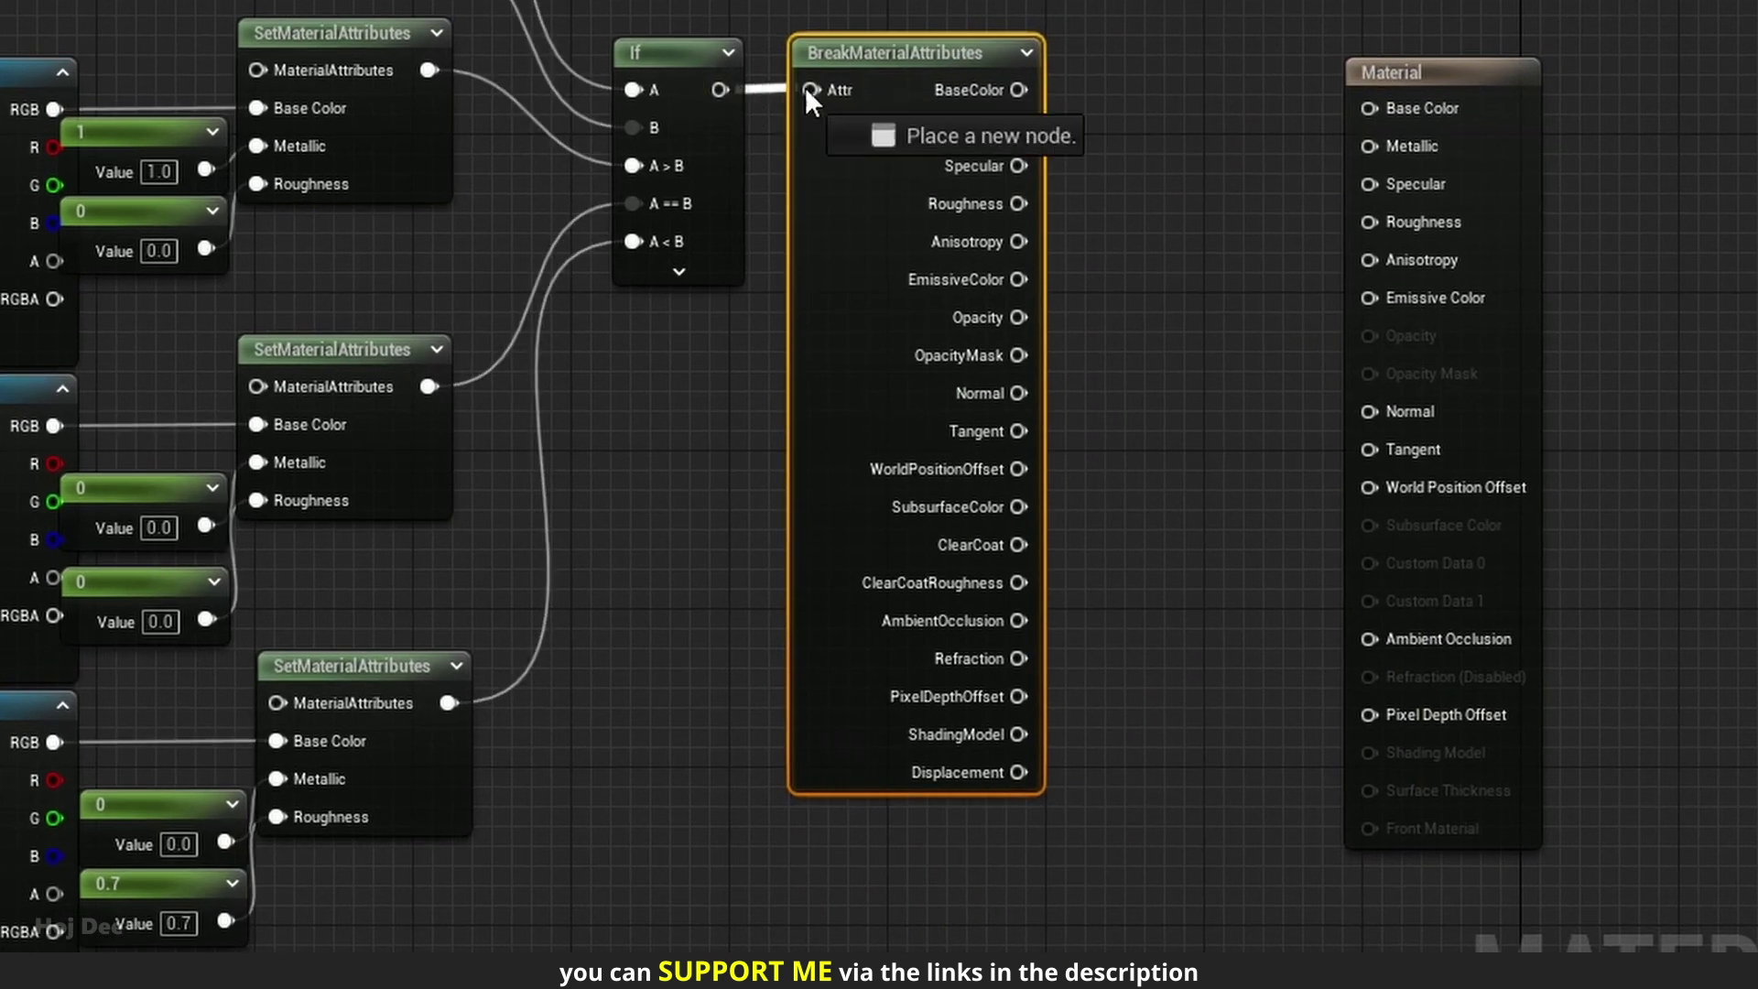
pyautogui.click(1381, 63)
pyautogui.moveTo(1381, 63); pyautogui.dragTo(1186, 43)
pyautogui.moveTo(1030, 87); pyautogui.dragTo(1177, 88)
pyautogui.moveTo(1019, 127); pyautogui.dragTo(1171, 127)
pyautogui.moveTo(1018, 203); pyautogui.dragTo(1171, 202)
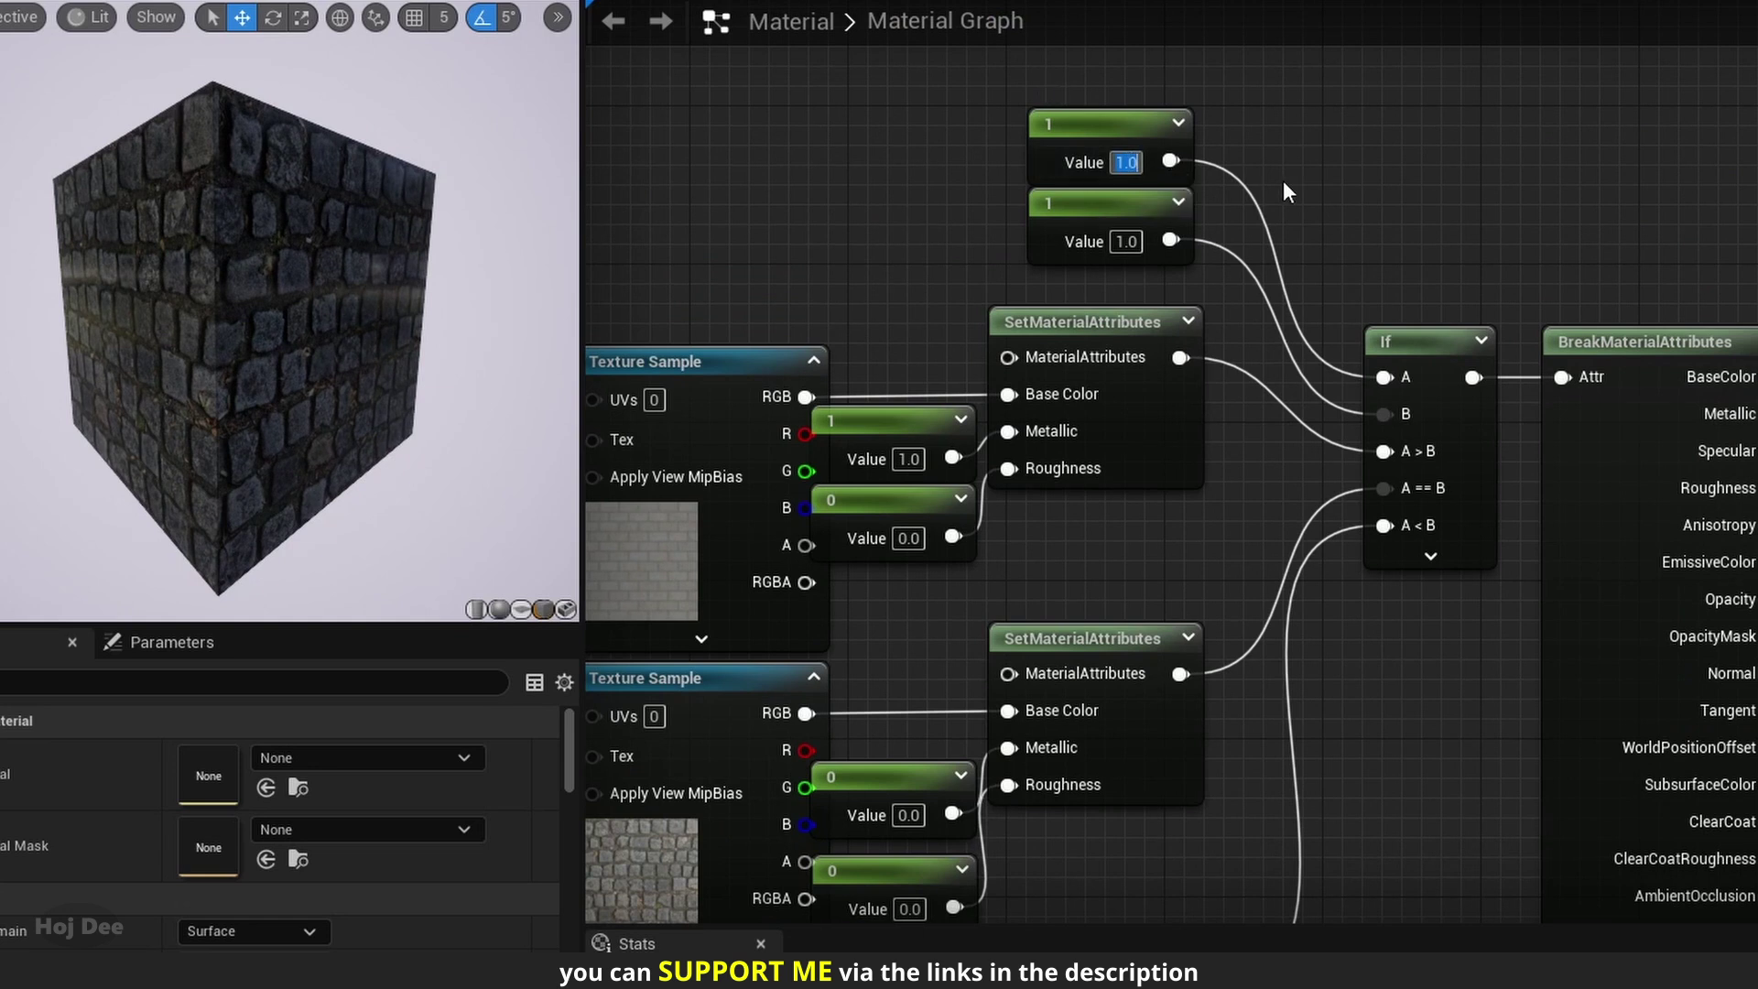
pyautogui.write('0')
pyautogui.press('Return')
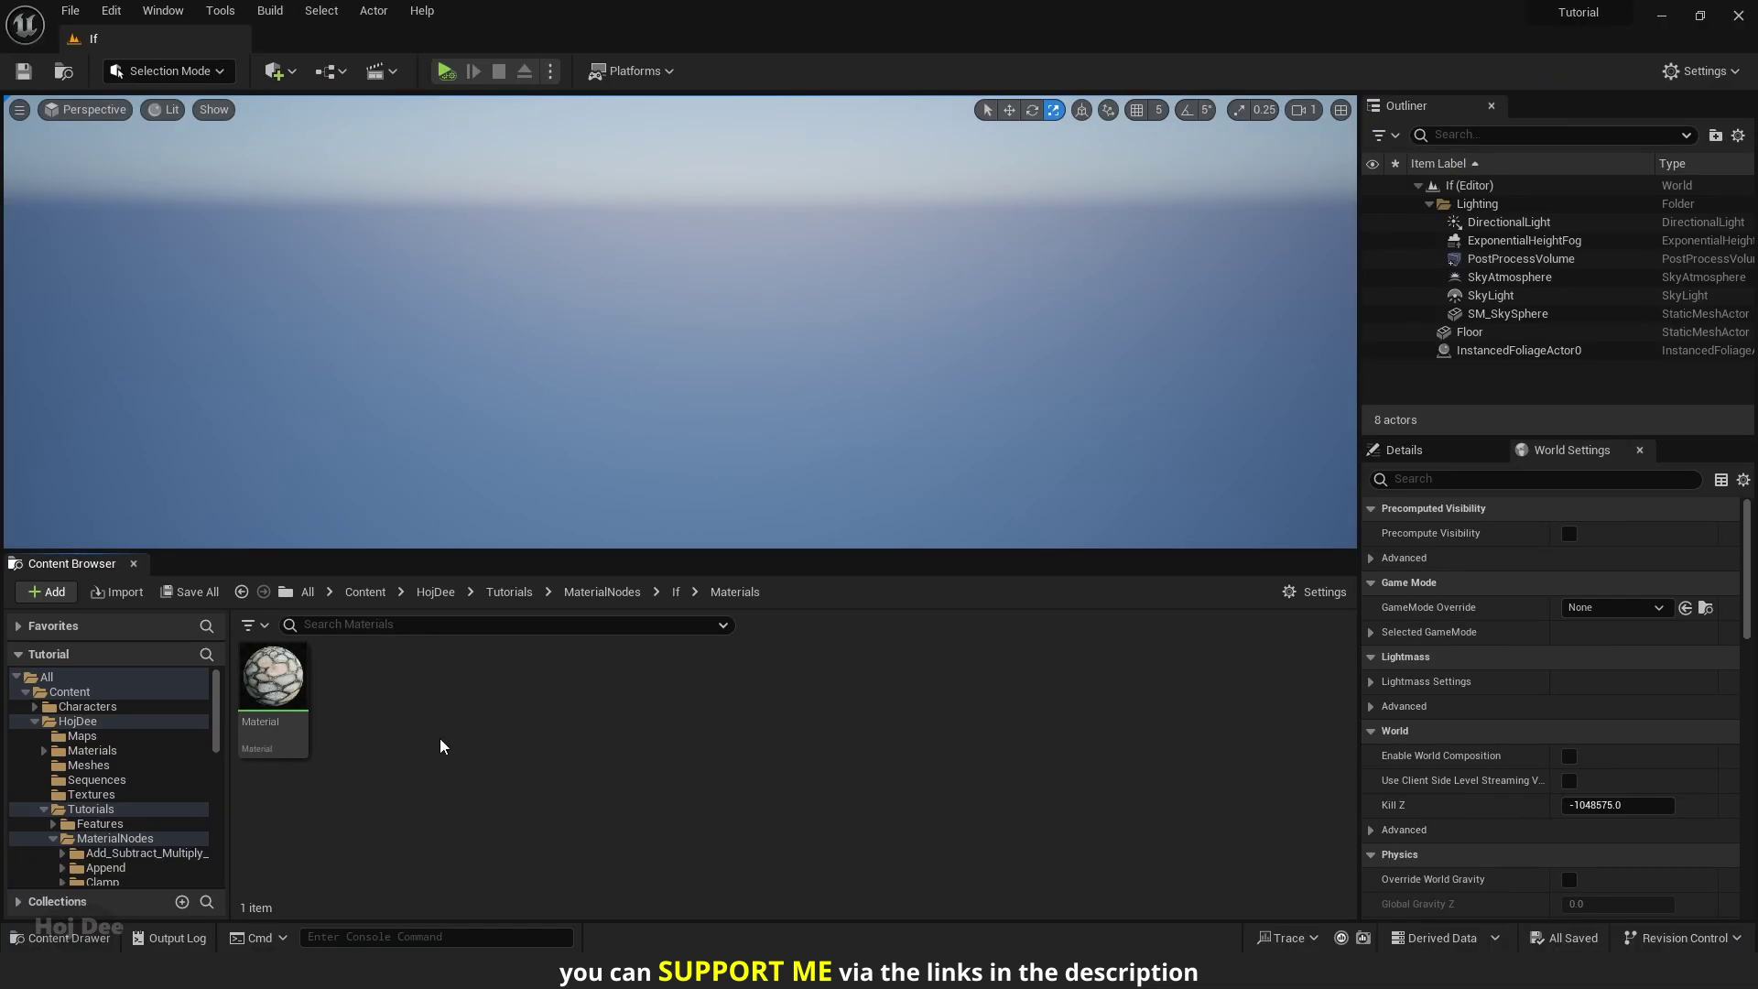
# Create a Material asset named M_If_Example in the If Materials folder and open it for editing.
pyautogui.rightClick(443, 738)
pyautogui.click(476, 264)
pyautogui.write('M_If')
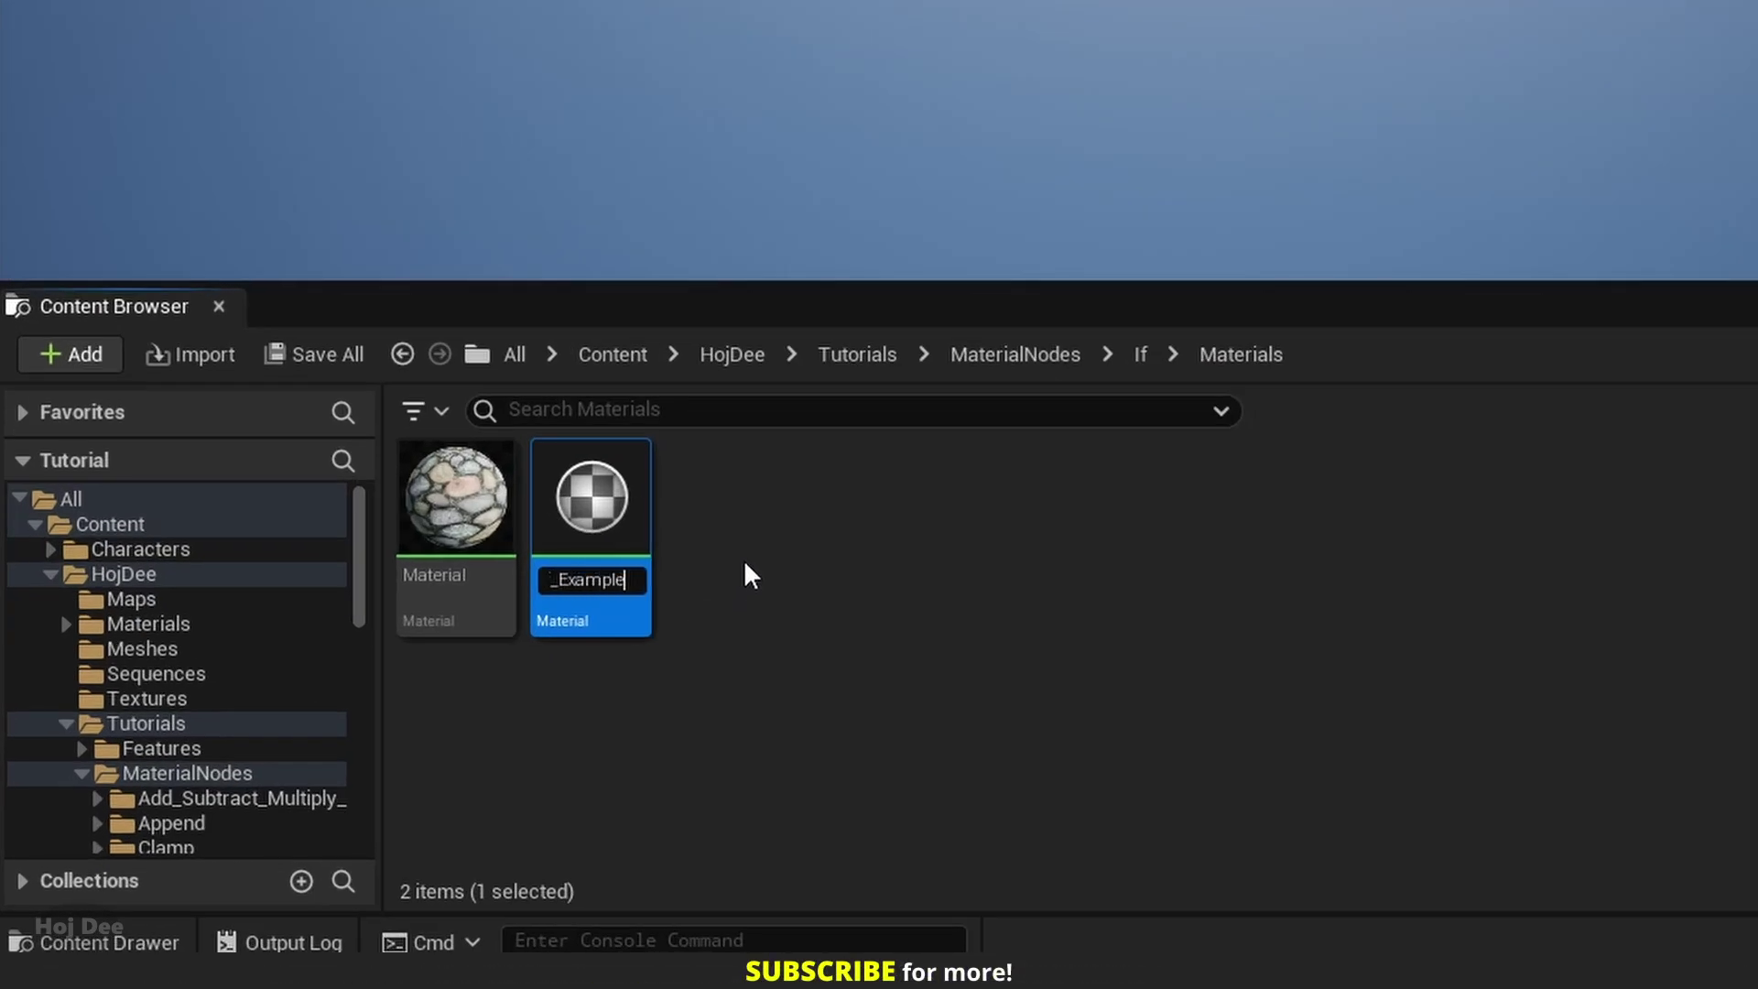
pyautogui.write('_Example')
pyautogui.press('Return')
pyautogui.doubleClick(464, 495)
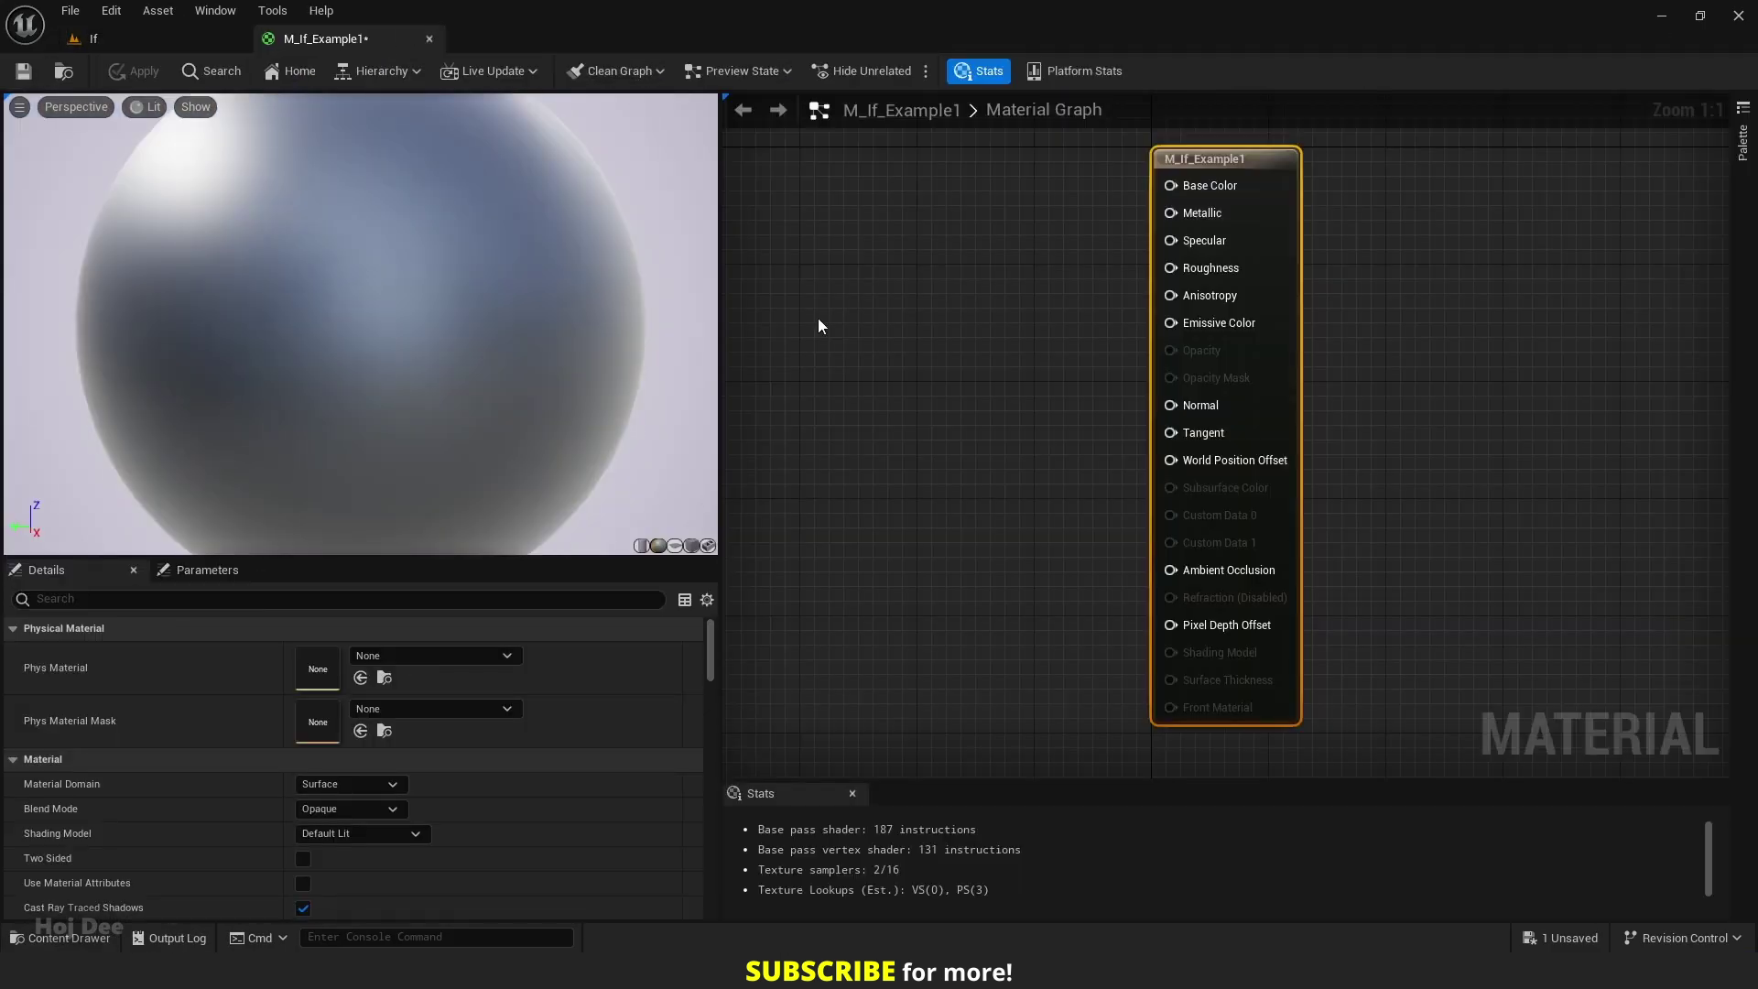
# Place an If node and add the T_Perlin_Noise_M texture to the graph.
pyautogui.moveTo(817, 316); pyautogui.dragTo(1062, 316, button='right')
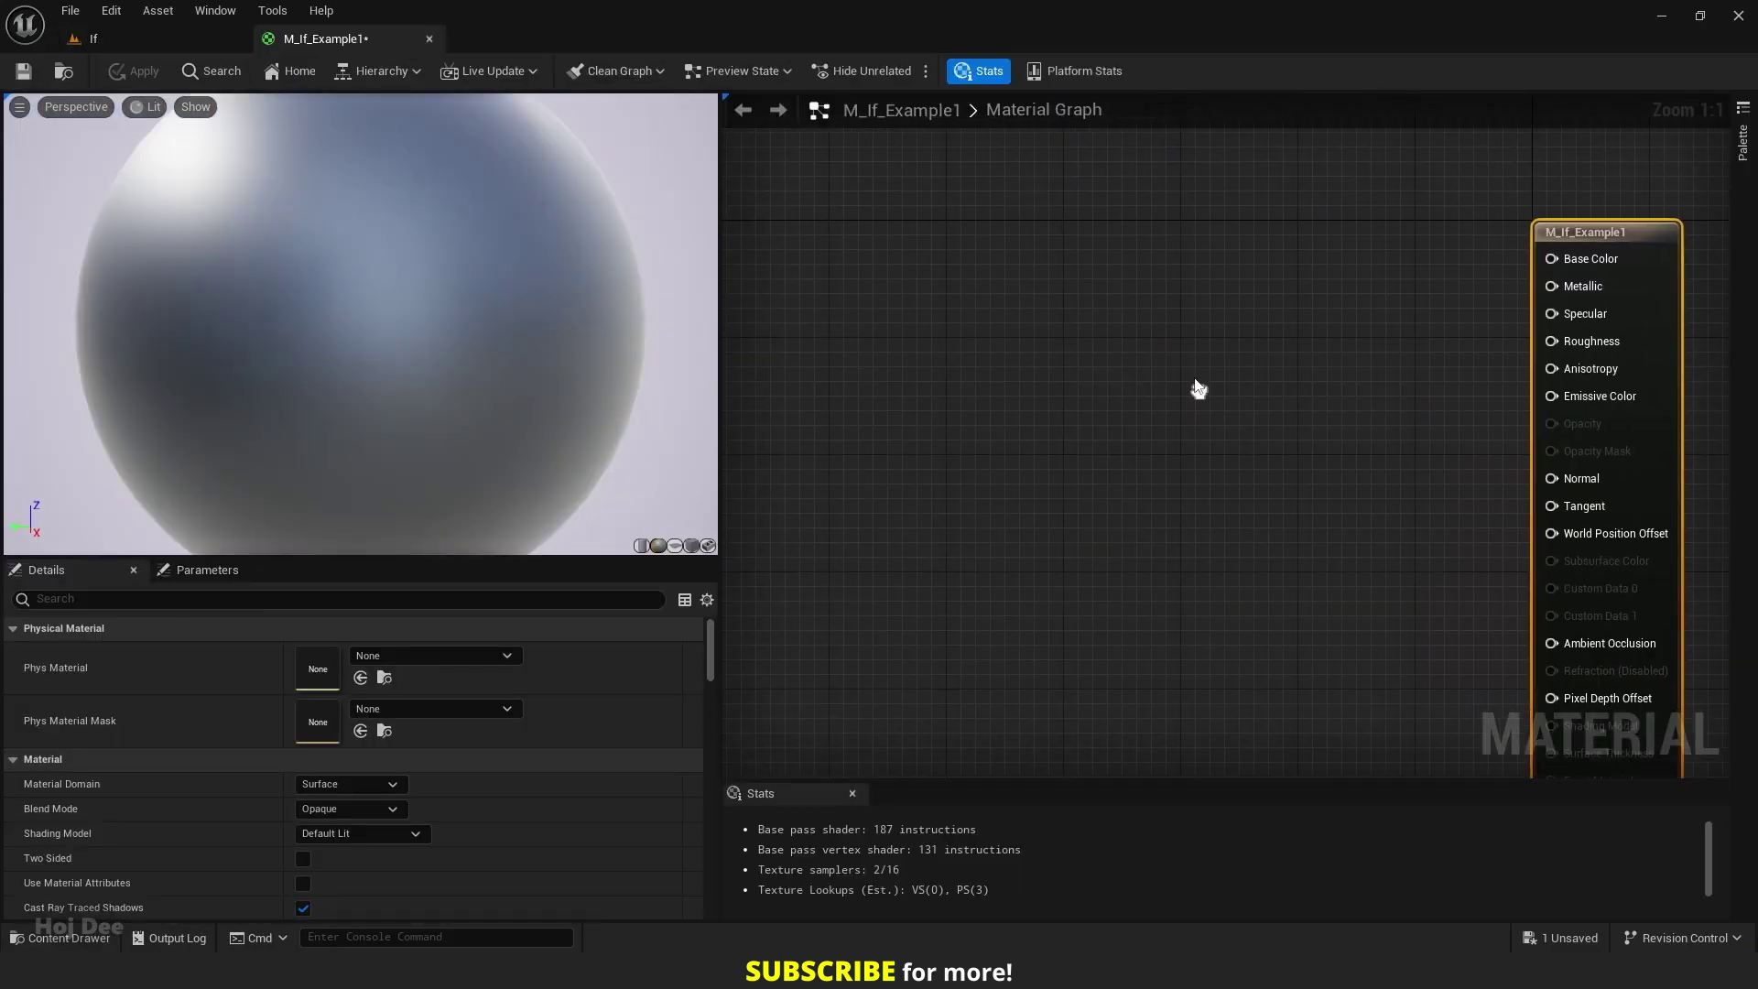
pyautogui.rightClick(1002, 282)
pyautogui.write('if')
pyautogui.press('Return')
pyautogui.moveTo(870, 463); pyautogui.dragTo(883, 345, button='right')
pyautogui.hotkey('ctrl', 'space')
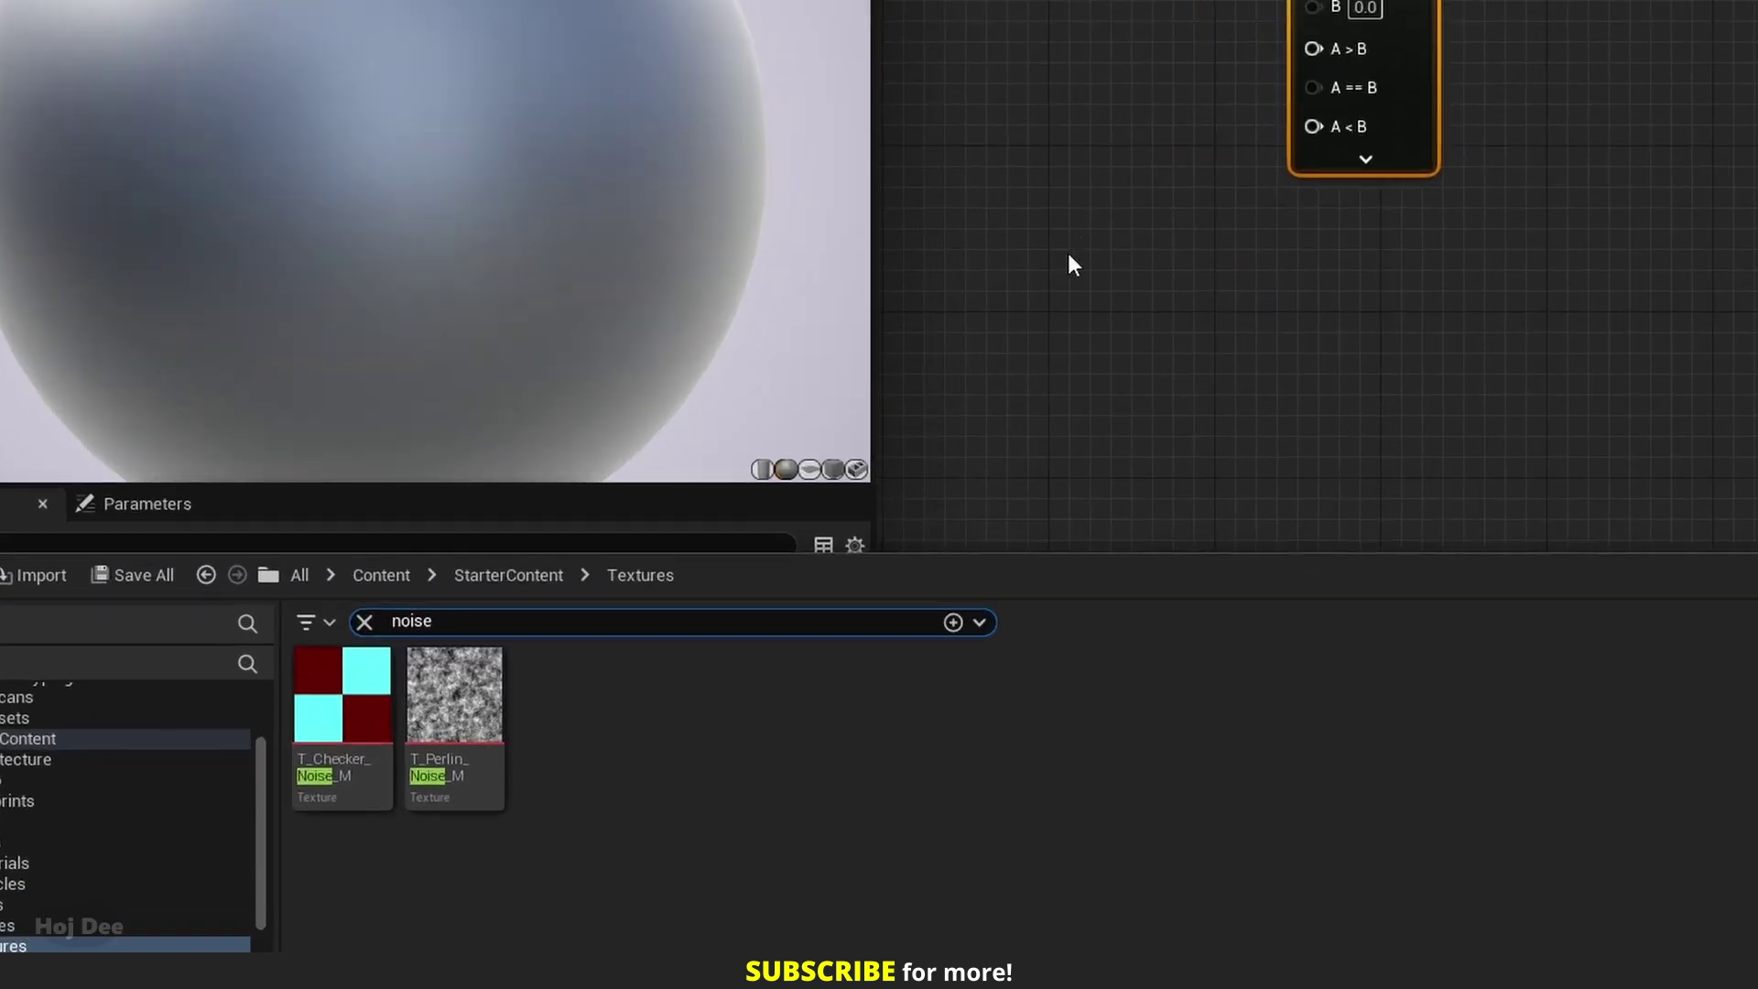
pyautogui.moveTo(454, 696); pyautogui.dragTo(1255, 284)
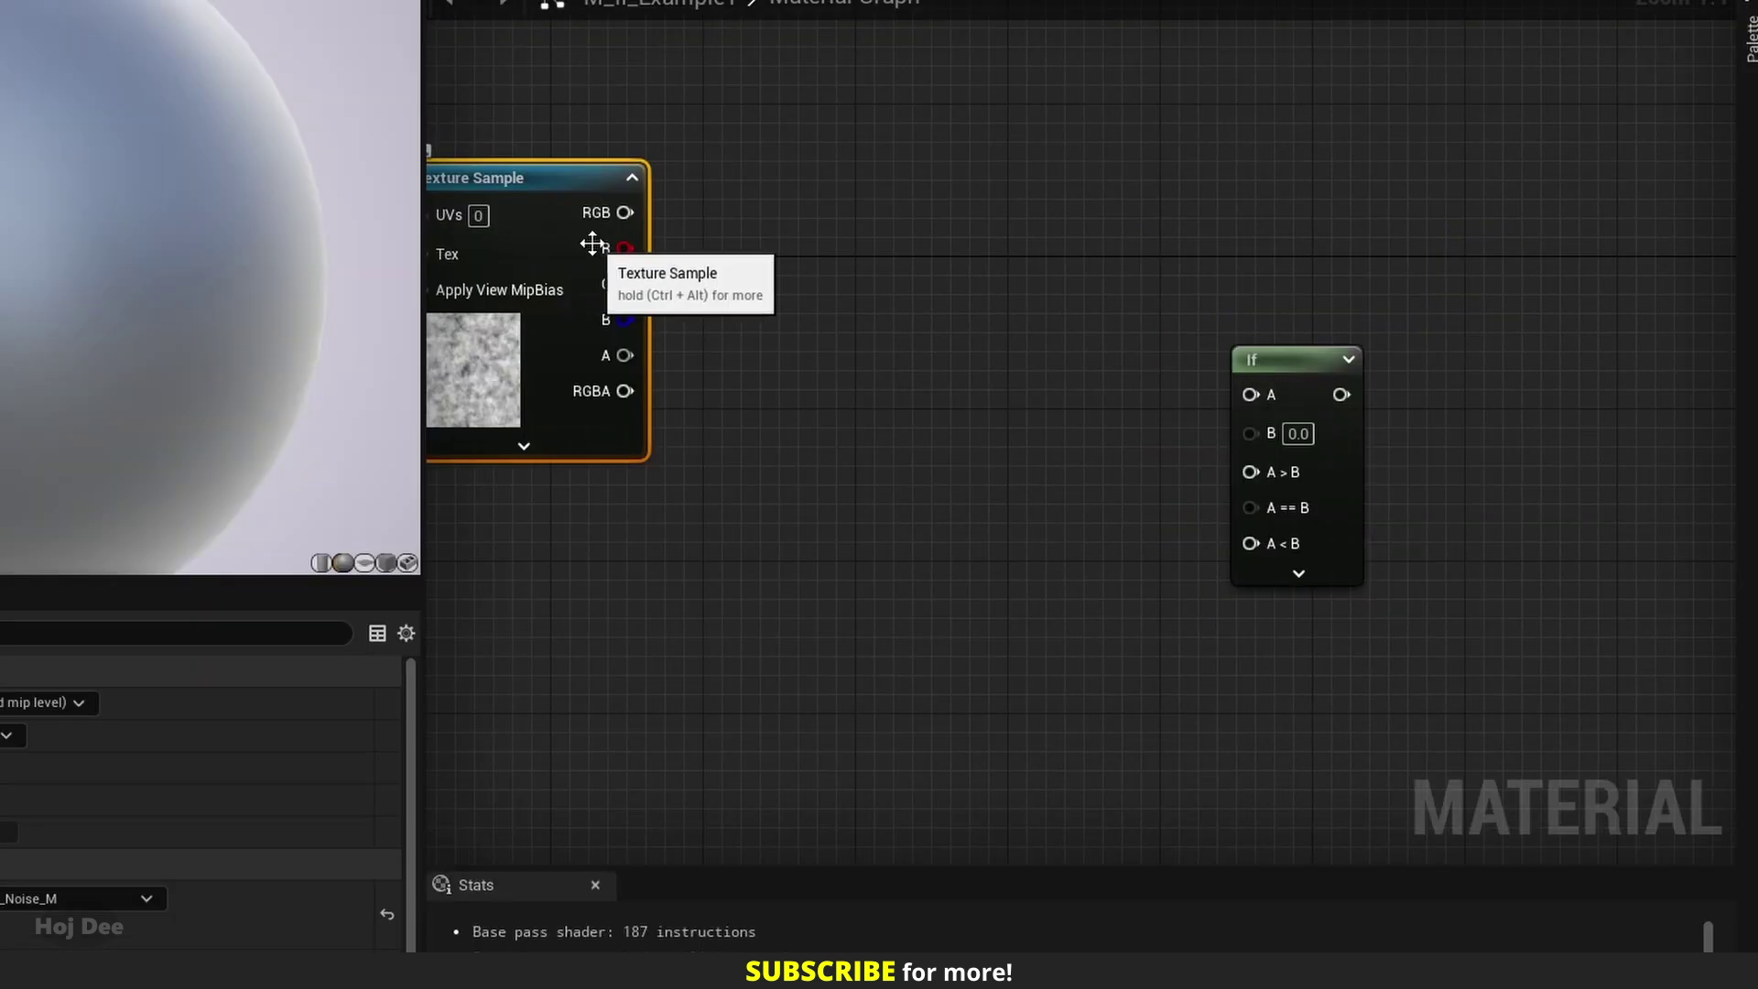
# Multiply the noise texture's R channel by 2 into If A, with B set to 1.0.
pyautogui.moveTo(623, 249); pyautogui.dragTo(623, 264)
pyautogui.moveTo(767, 256); pyautogui.dragTo(767, 256)
pyautogui.write('mul')
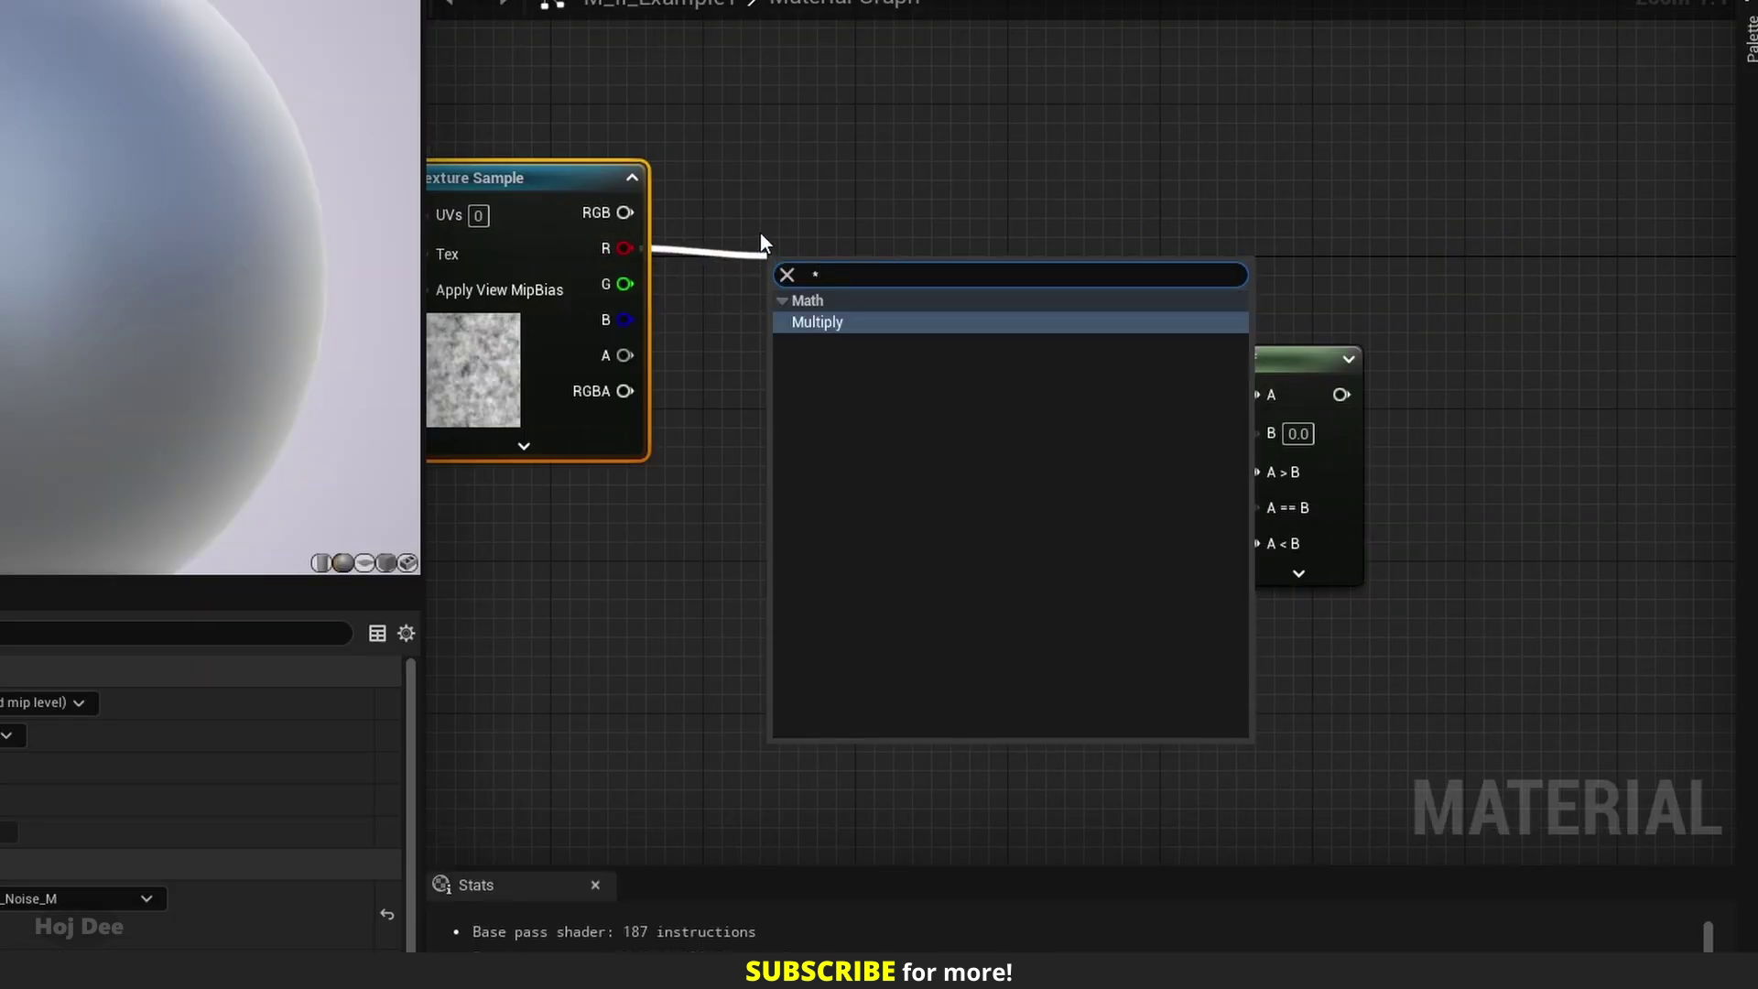
pyautogui.press('Return')
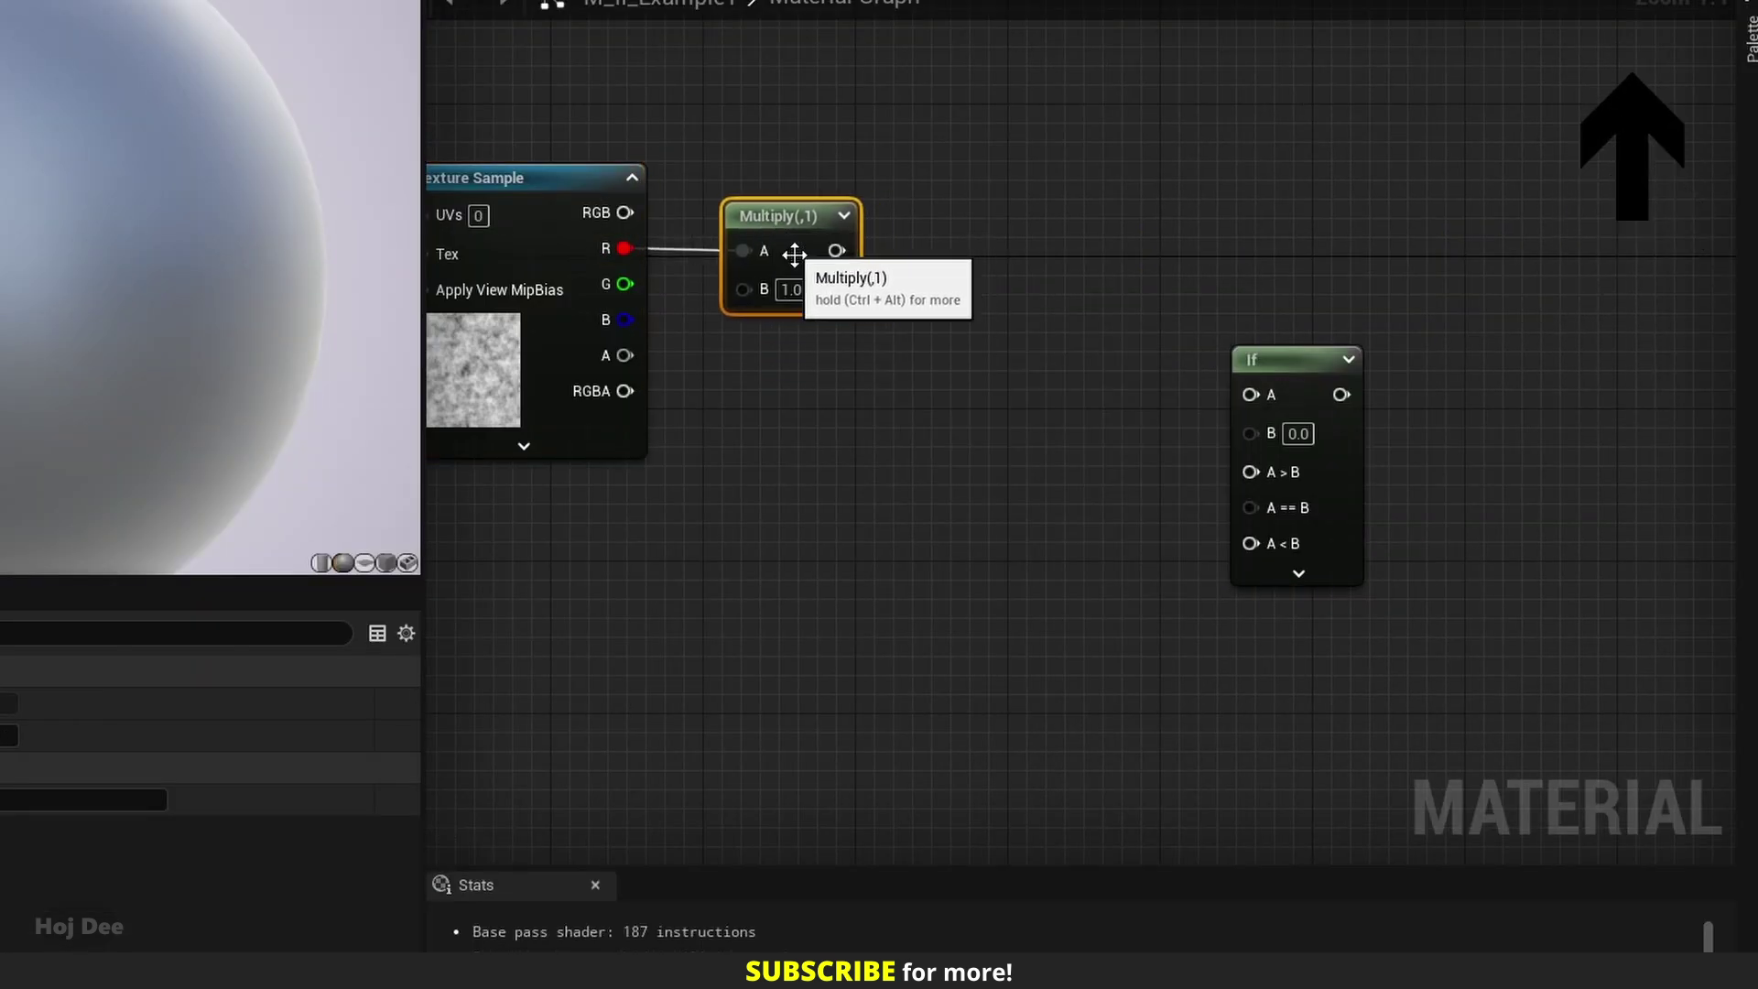
pyautogui.moveTo(836, 250); pyautogui.dragTo(1251, 399)
pyautogui.moveTo(750, 455); pyautogui.dragTo(870, 529, button='right')
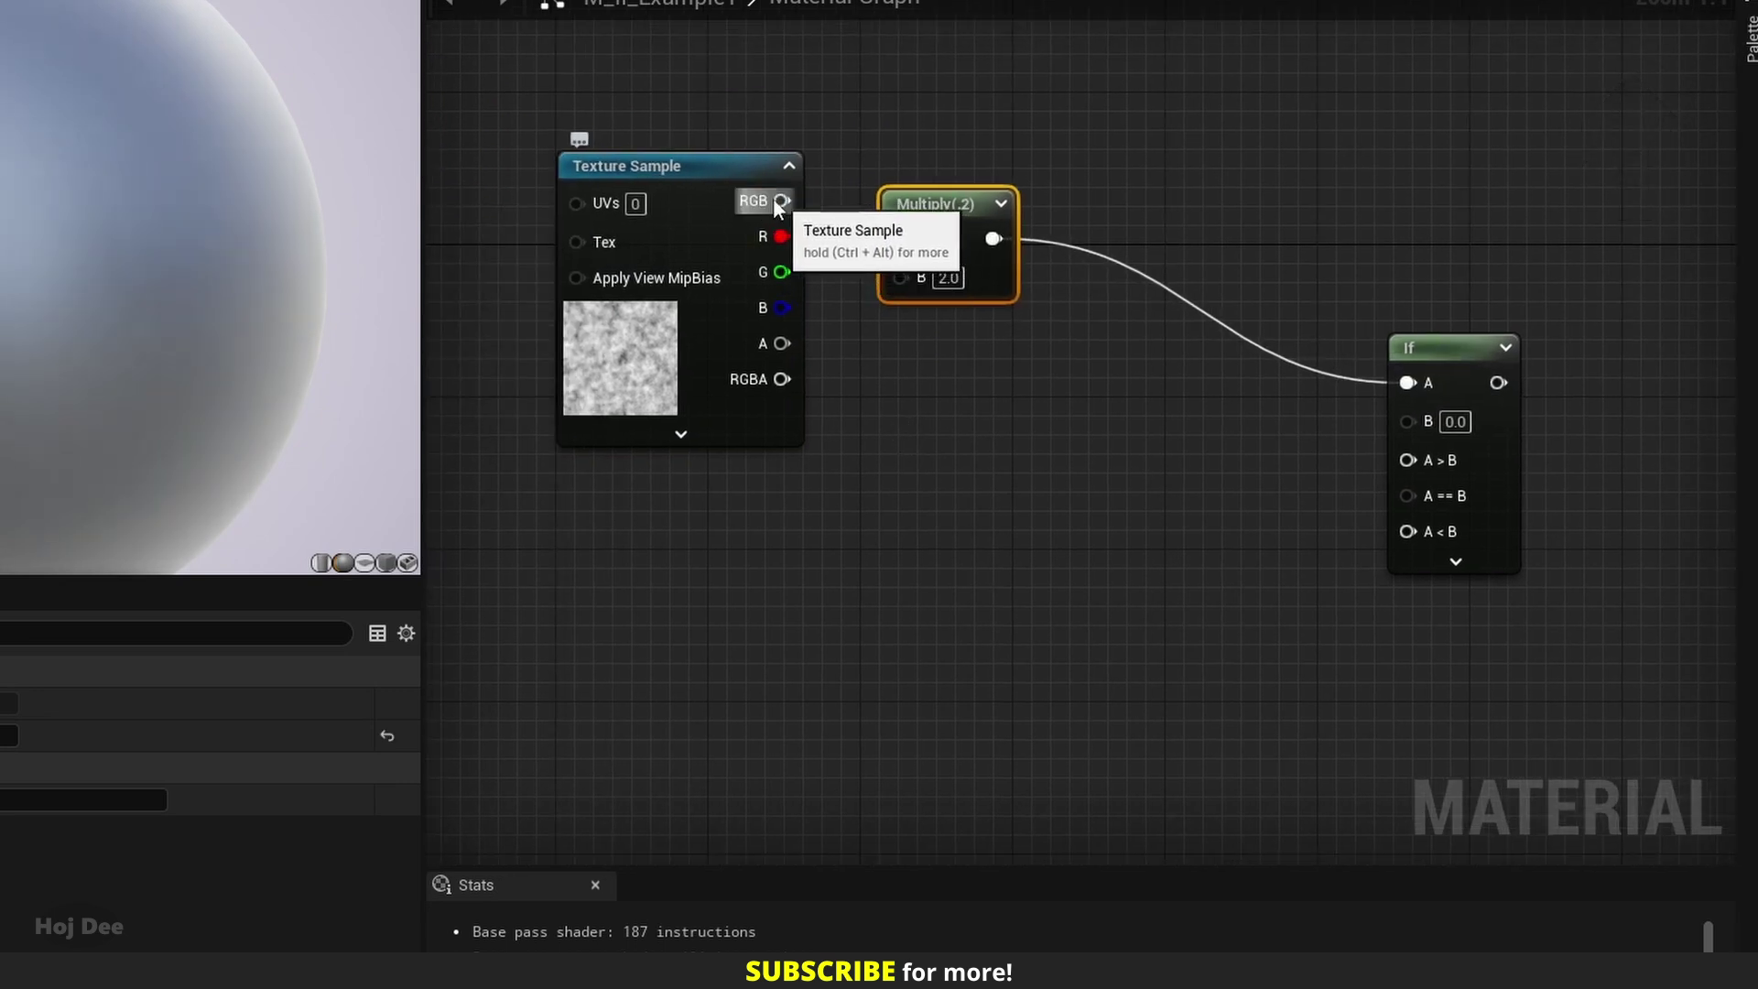
pyautogui.moveTo(781, 236); pyautogui.dragTo(900, 239)
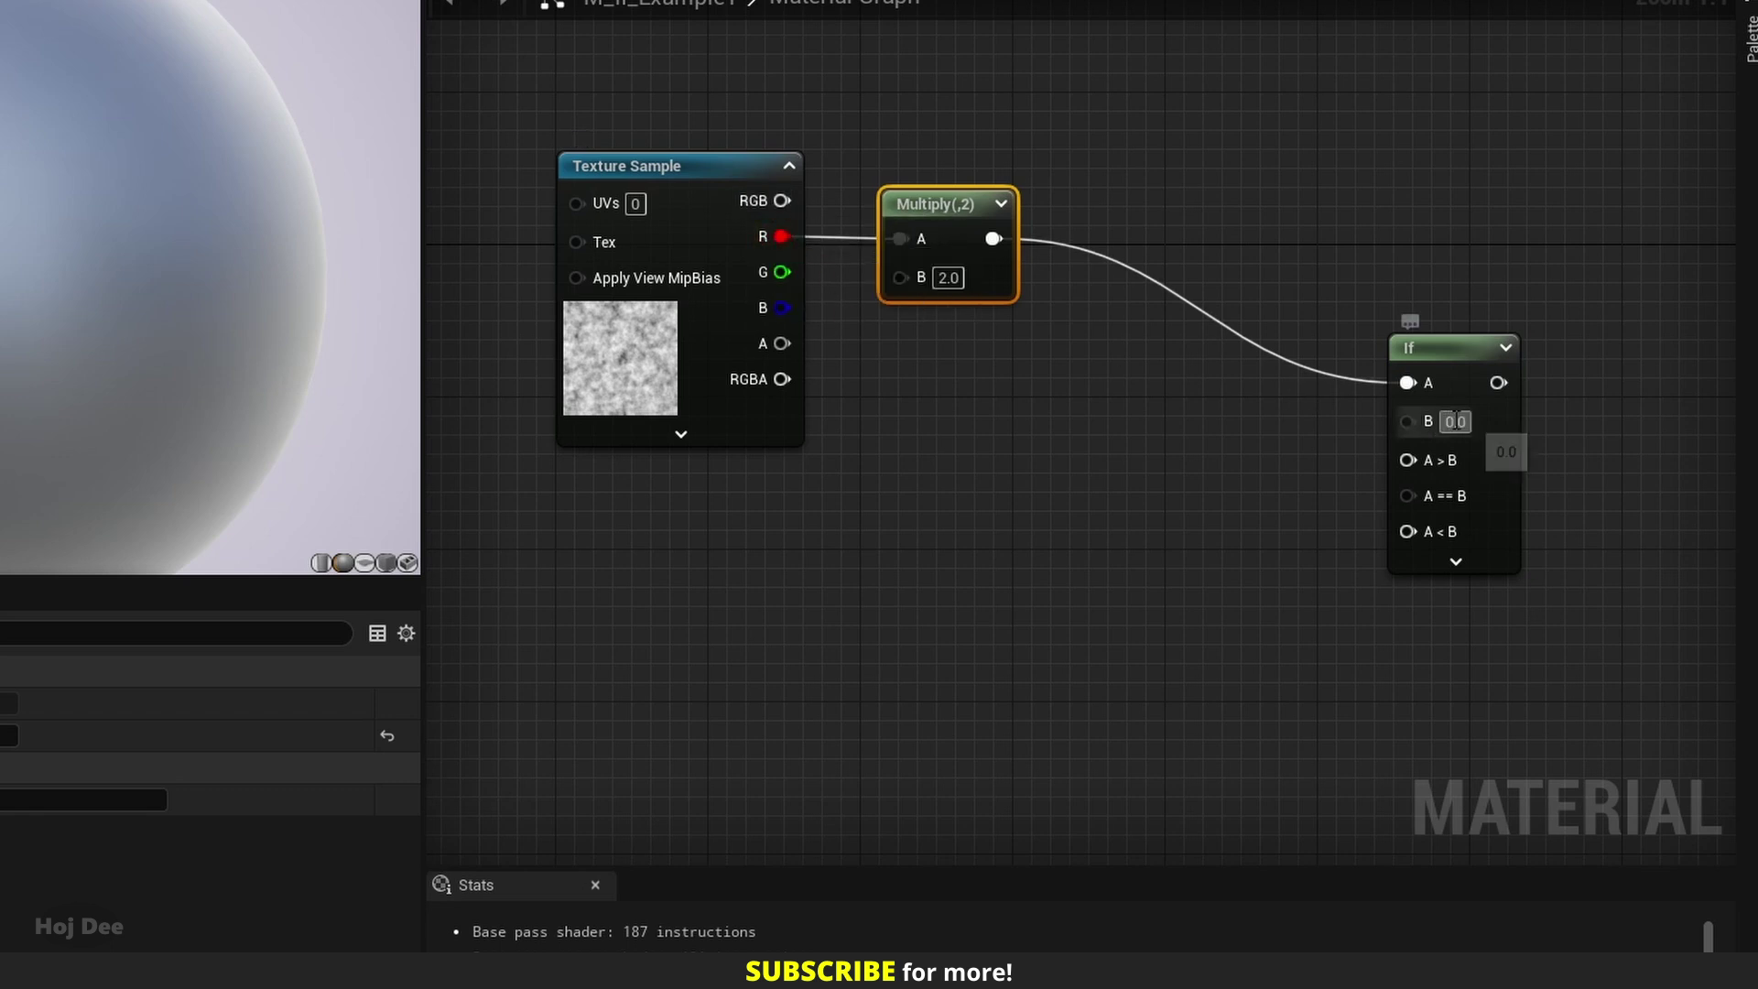
pyautogui.press('Return')
# Add two three-component constants: red (1,0,0) and blue (0,0,1).
pyautogui.moveTo(912, 534); pyautogui.dragTo(942, 498, button='right')
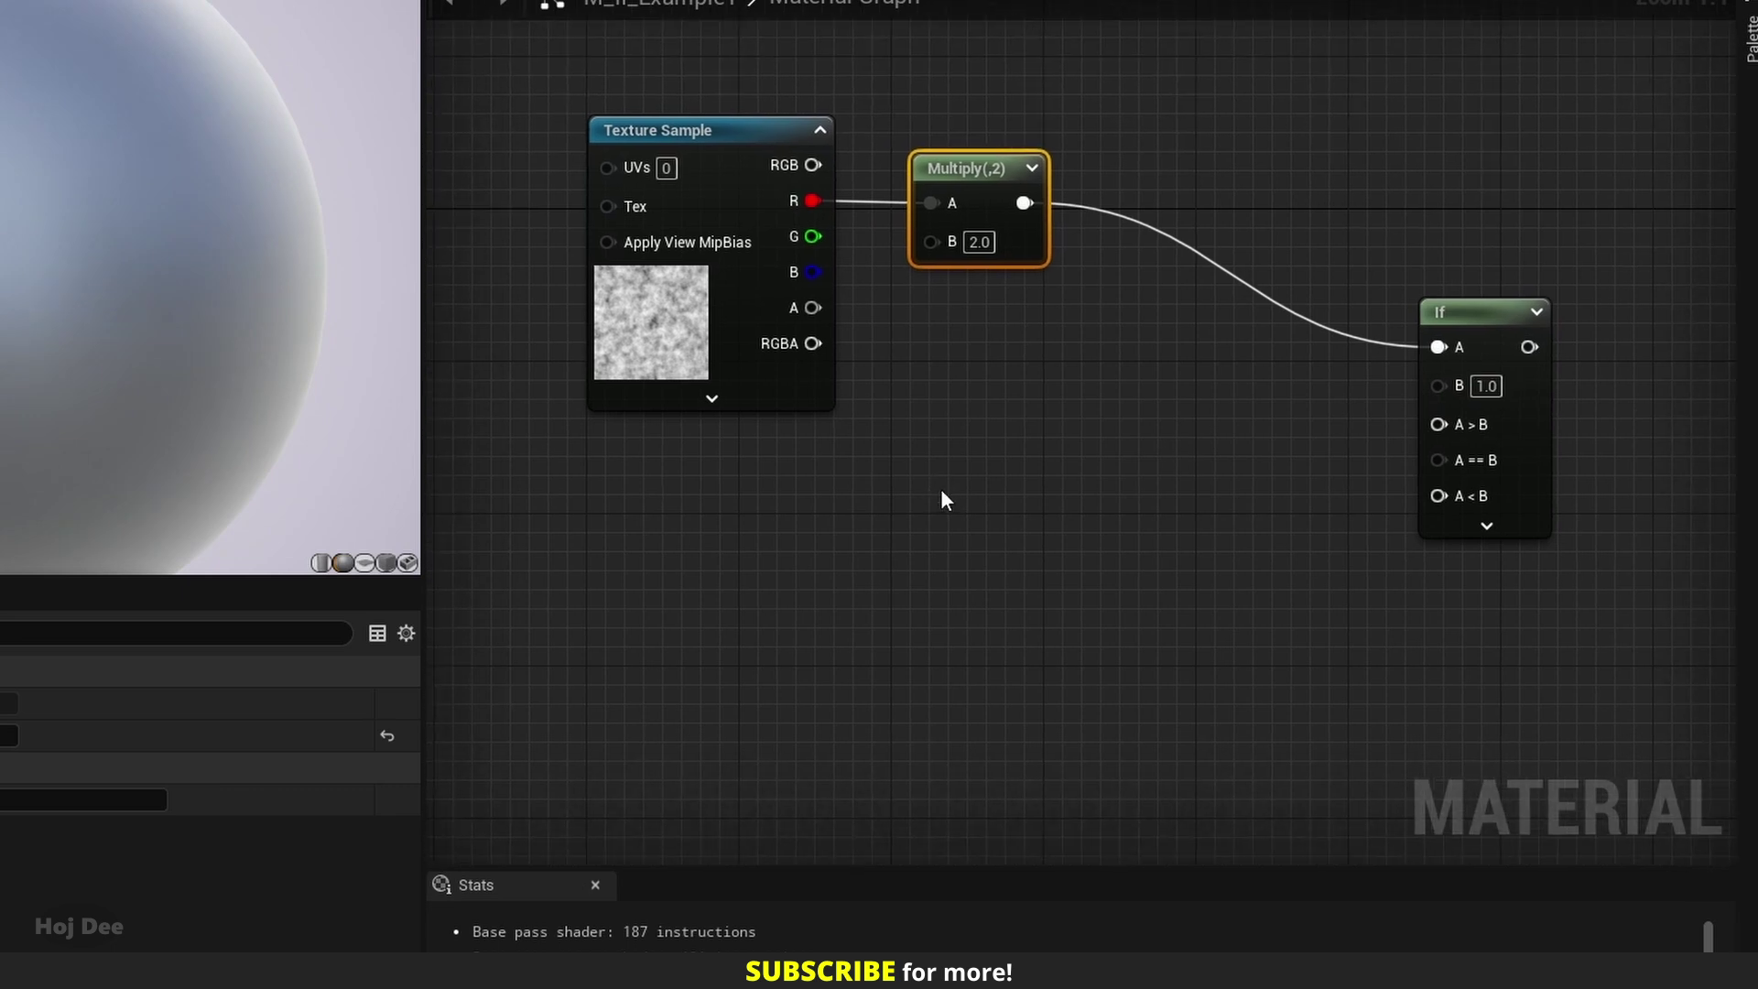
pyautogui.click(911, 503)
pyautogui.moveTo(912, 503); pyautogui.dragTo(801, 471)
pyautogui.press('3')
pyautogui.click(872, 703)
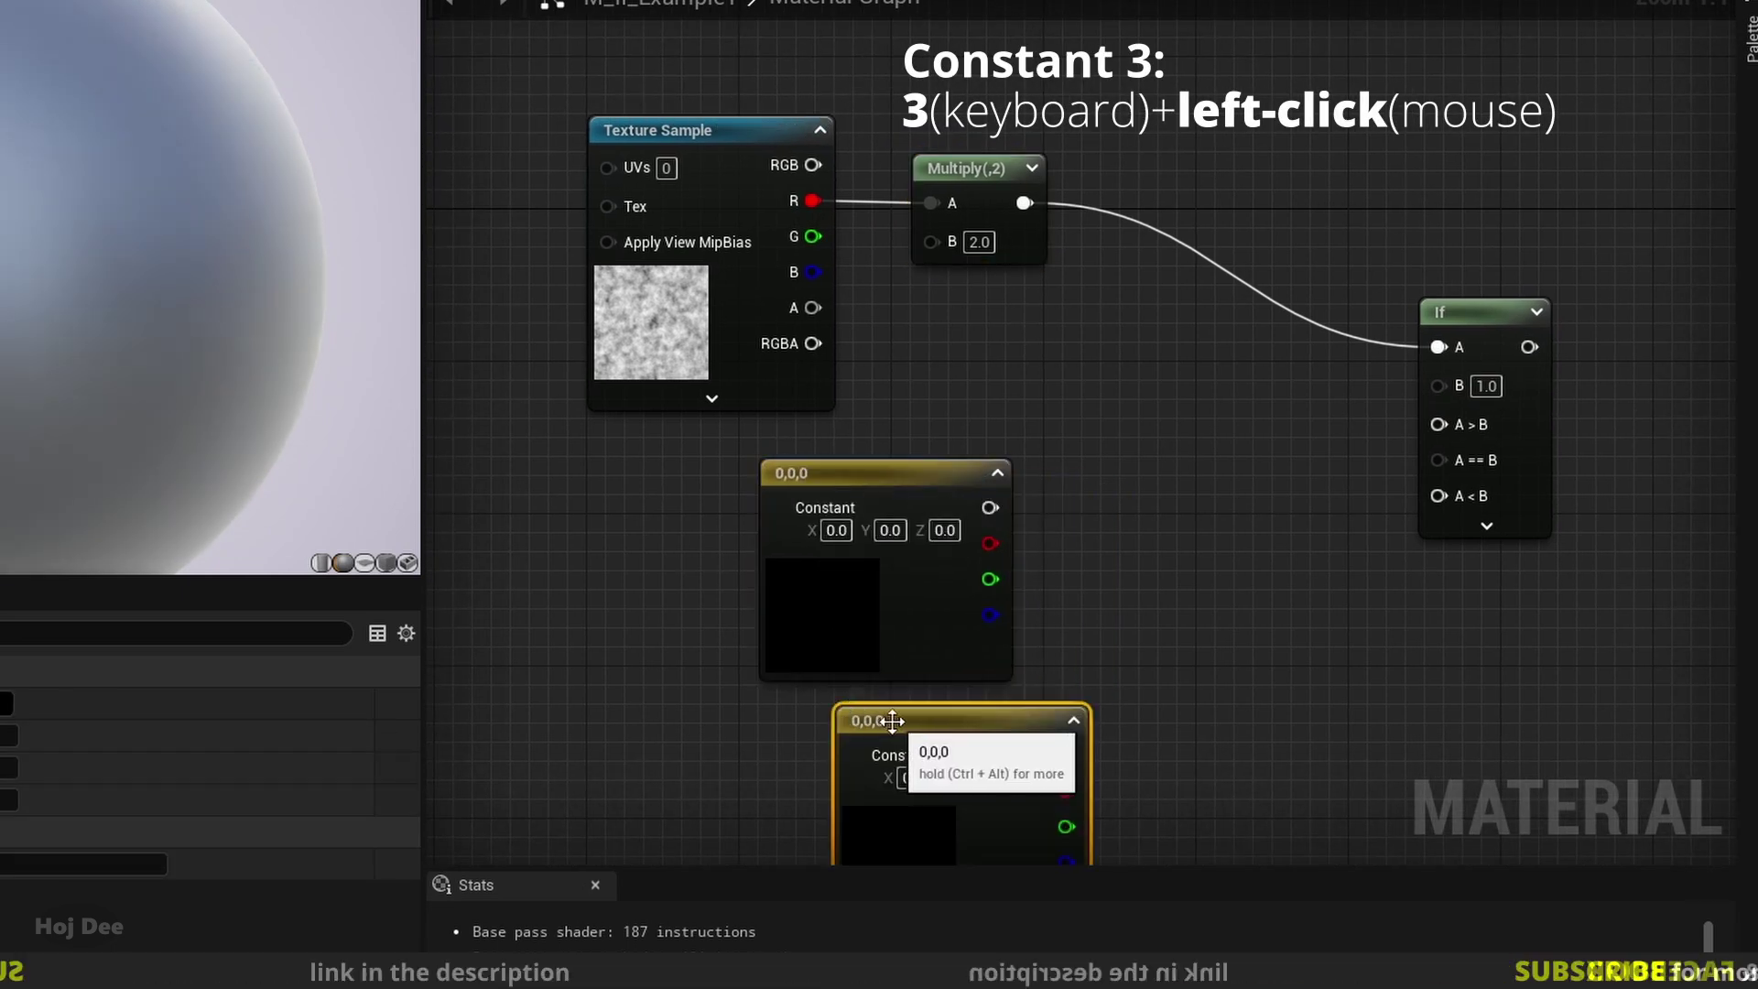
pyautogui.moveTo(892, 722); pyautogui.dragTo(809, 701)
pyautogui.click(836, 530)
pyautogui.write('1')
pyautogui.press('Return')
pyautogui.click(946, 759)
pyautogui.write('1')
pyautogui.press('Return')
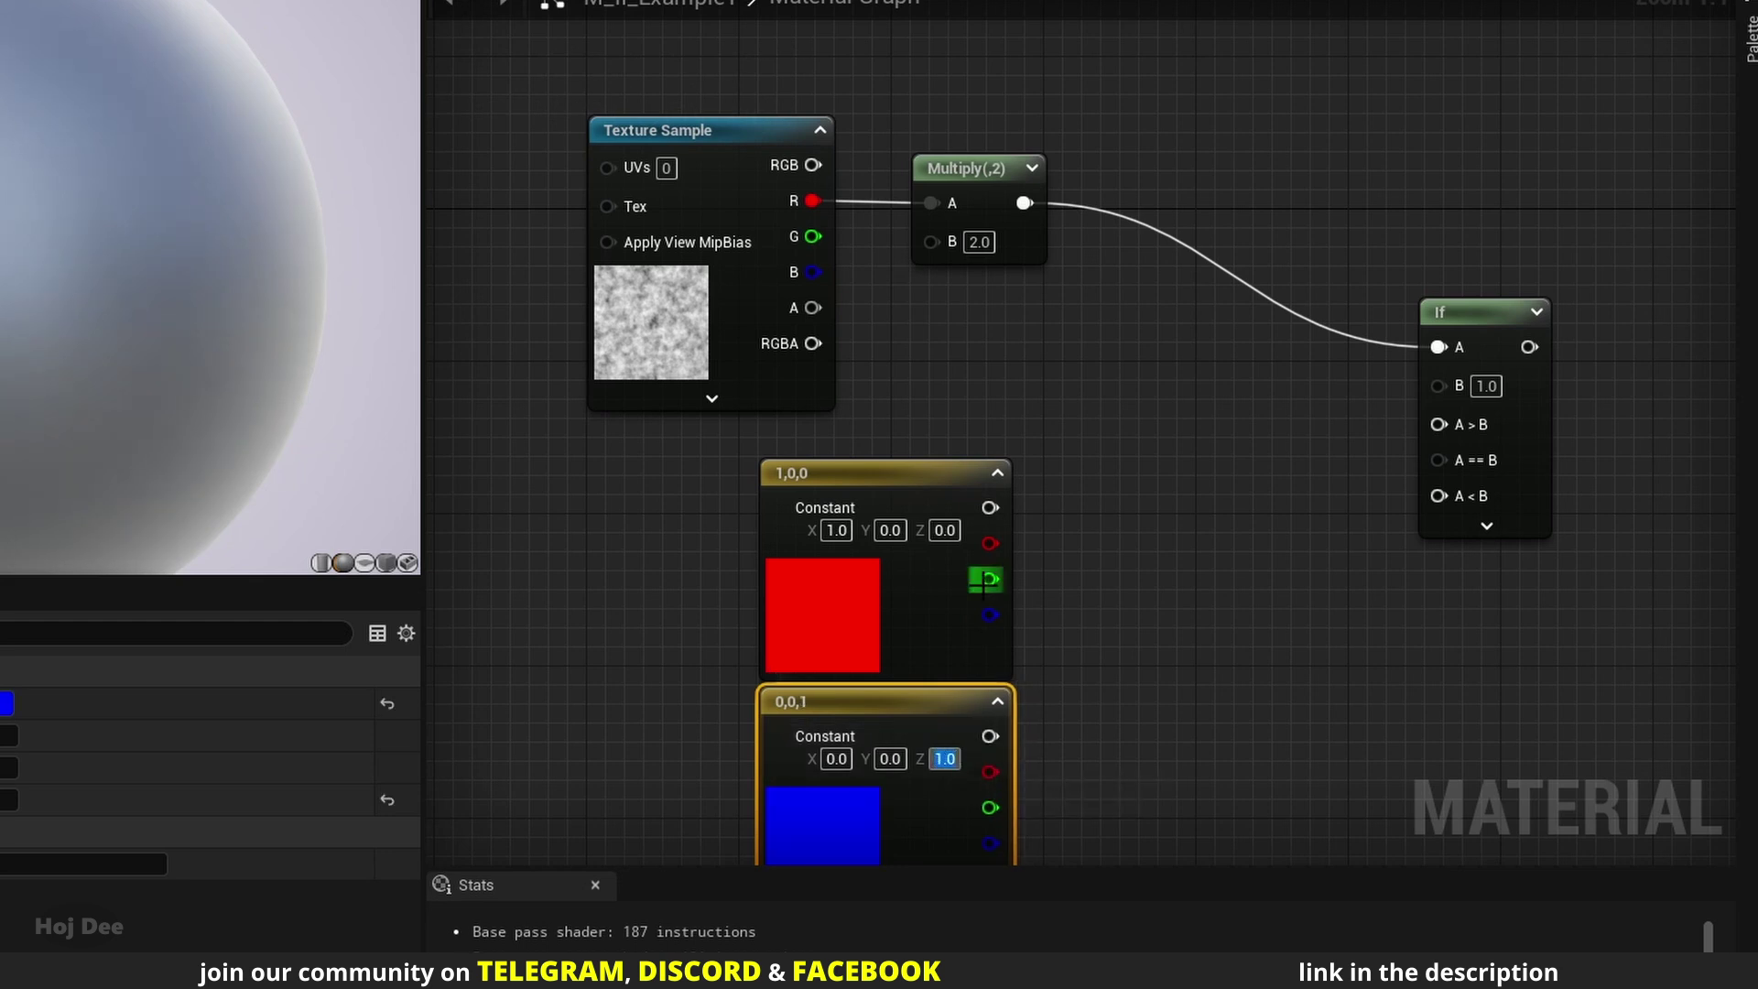
# Connect red to If A > B and blue to A < B, then reposition both constants.
pyautogui.moveTo(990, 507); pyautogui.dragTo(1437, 424)
pyautogui.moveTo(990, 736); pyautogui.dragTo(1438, 495)
pyautogui.keyDown('shift'); pyautogui.click(879, 473); pyautogui.keyUp('shift')
pyautogui.moveTo(893, 649); pyautogui.dragTo(1046, 551)
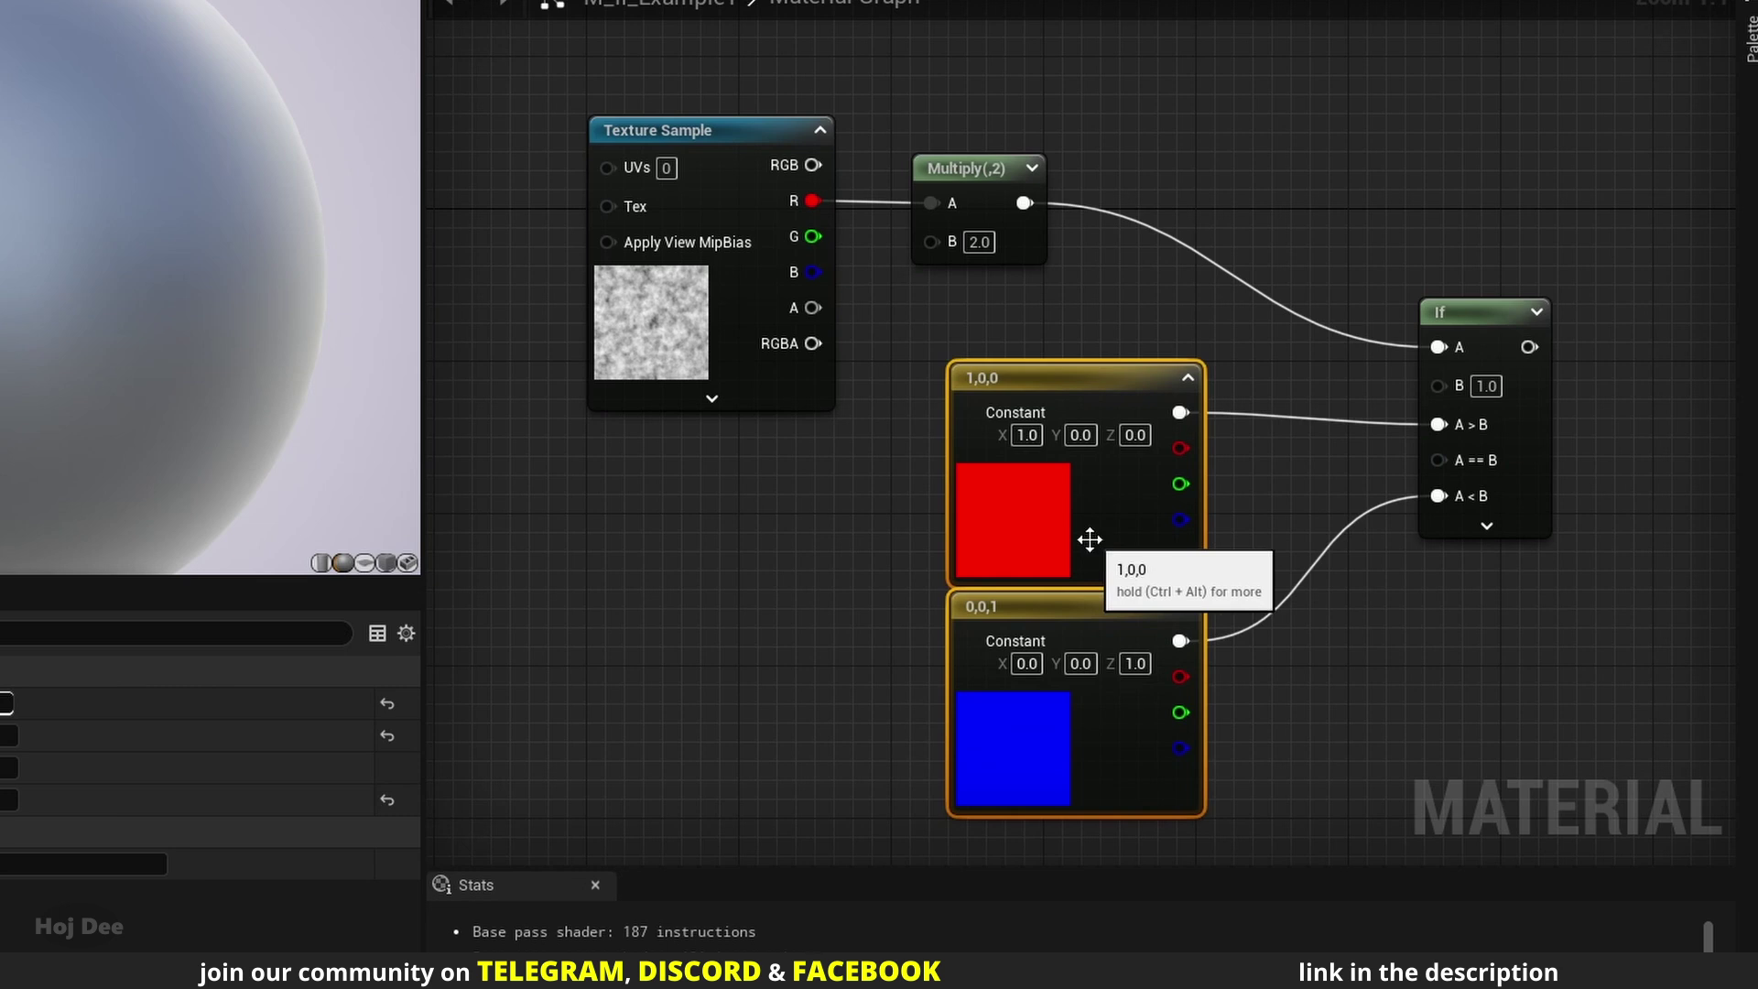
# Plug the If result into the material's Base Color so the sphere shows red and blue patches.
pyautogui.scroll(-1, 1475, 596)
pyautogui.moveTo(1476, 597); pyautogui.dragTo(953, 513, button='right')
pyautogui.moveTo(819, 394); pyautogui.dragTo(1386, 346)
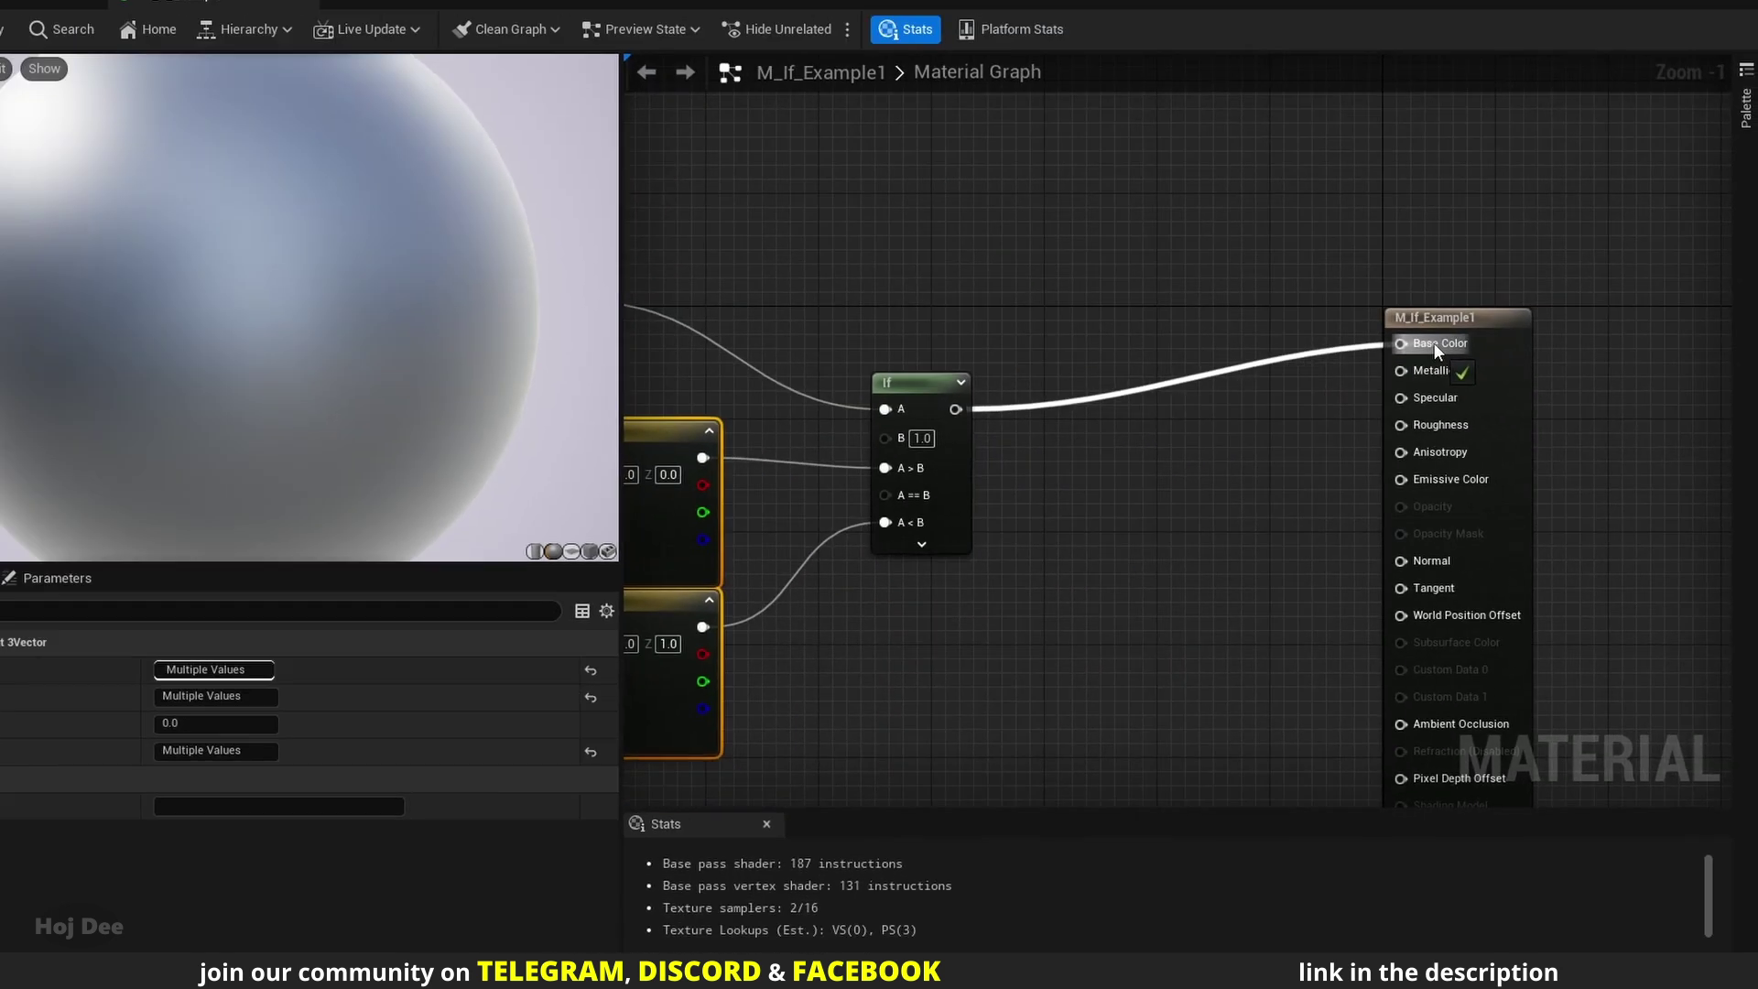
pyautogui.moveTo(1447, 349); pyautogui.dragTo(1447, 350)
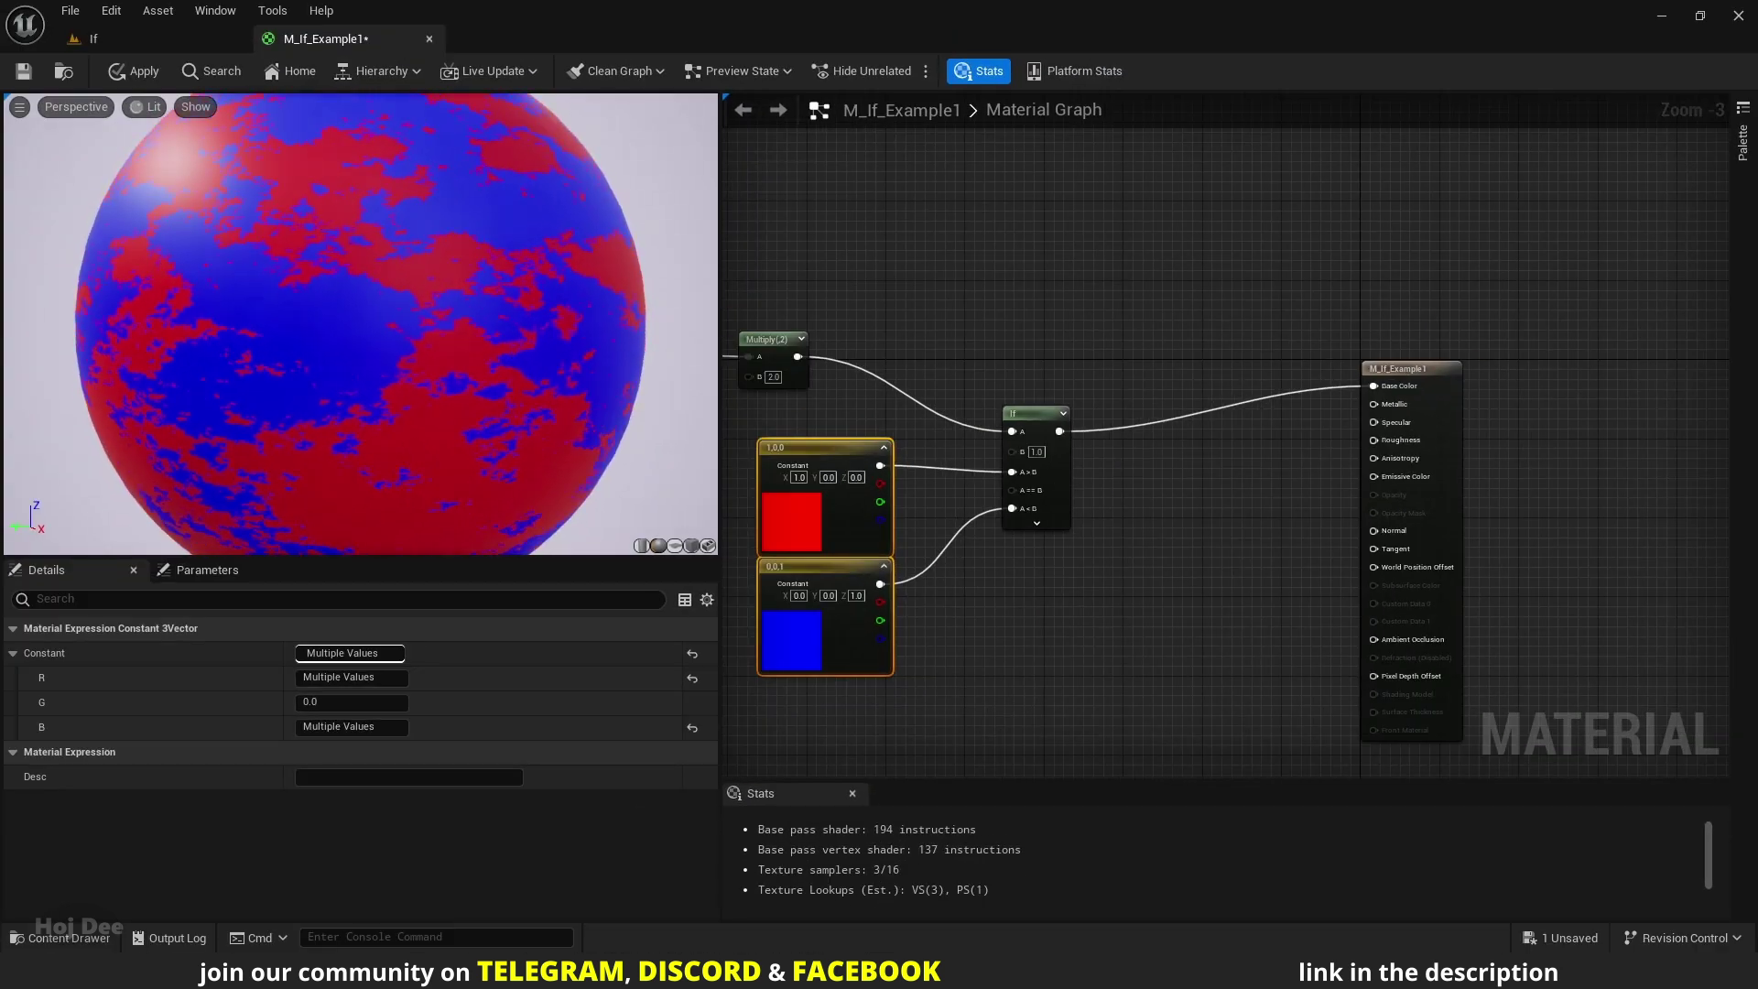
pyautogui.scroll(1, 953, 453)
pyautogui.moveTo(953, 453); pyautogui.dragTo(1112, 458, button='right')
pyautogui.scroll(2, 942, 439)
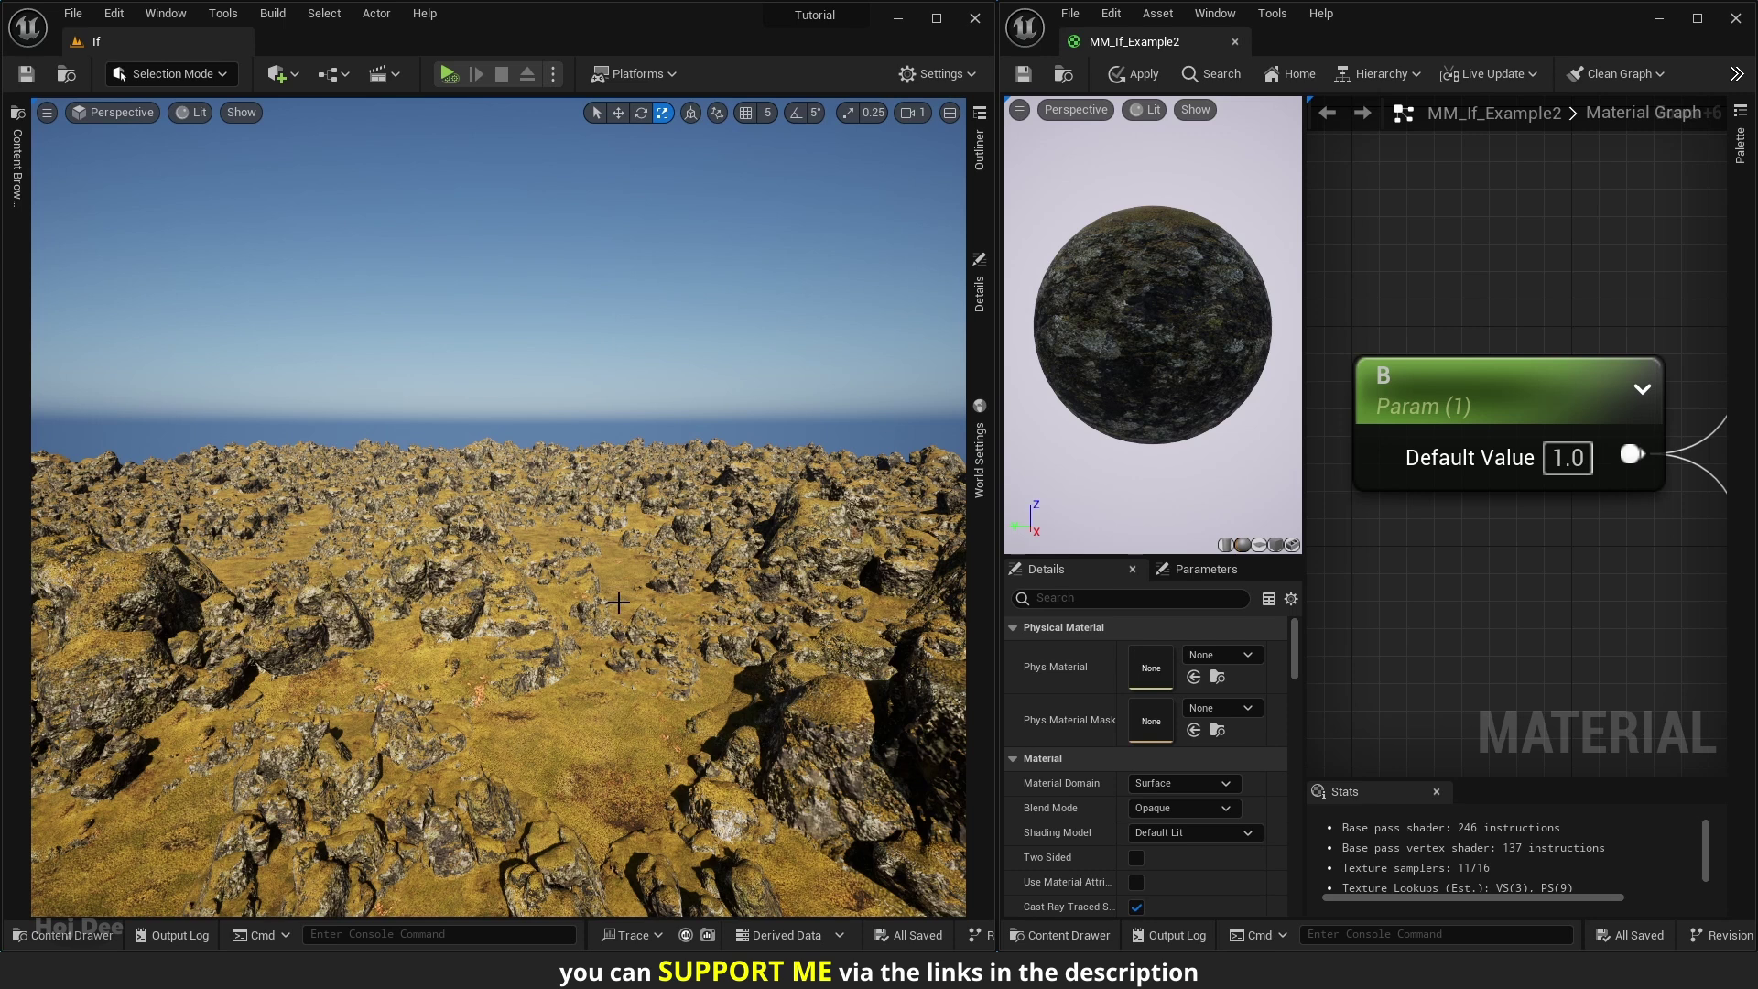
pyautogui.click(1520, 418)
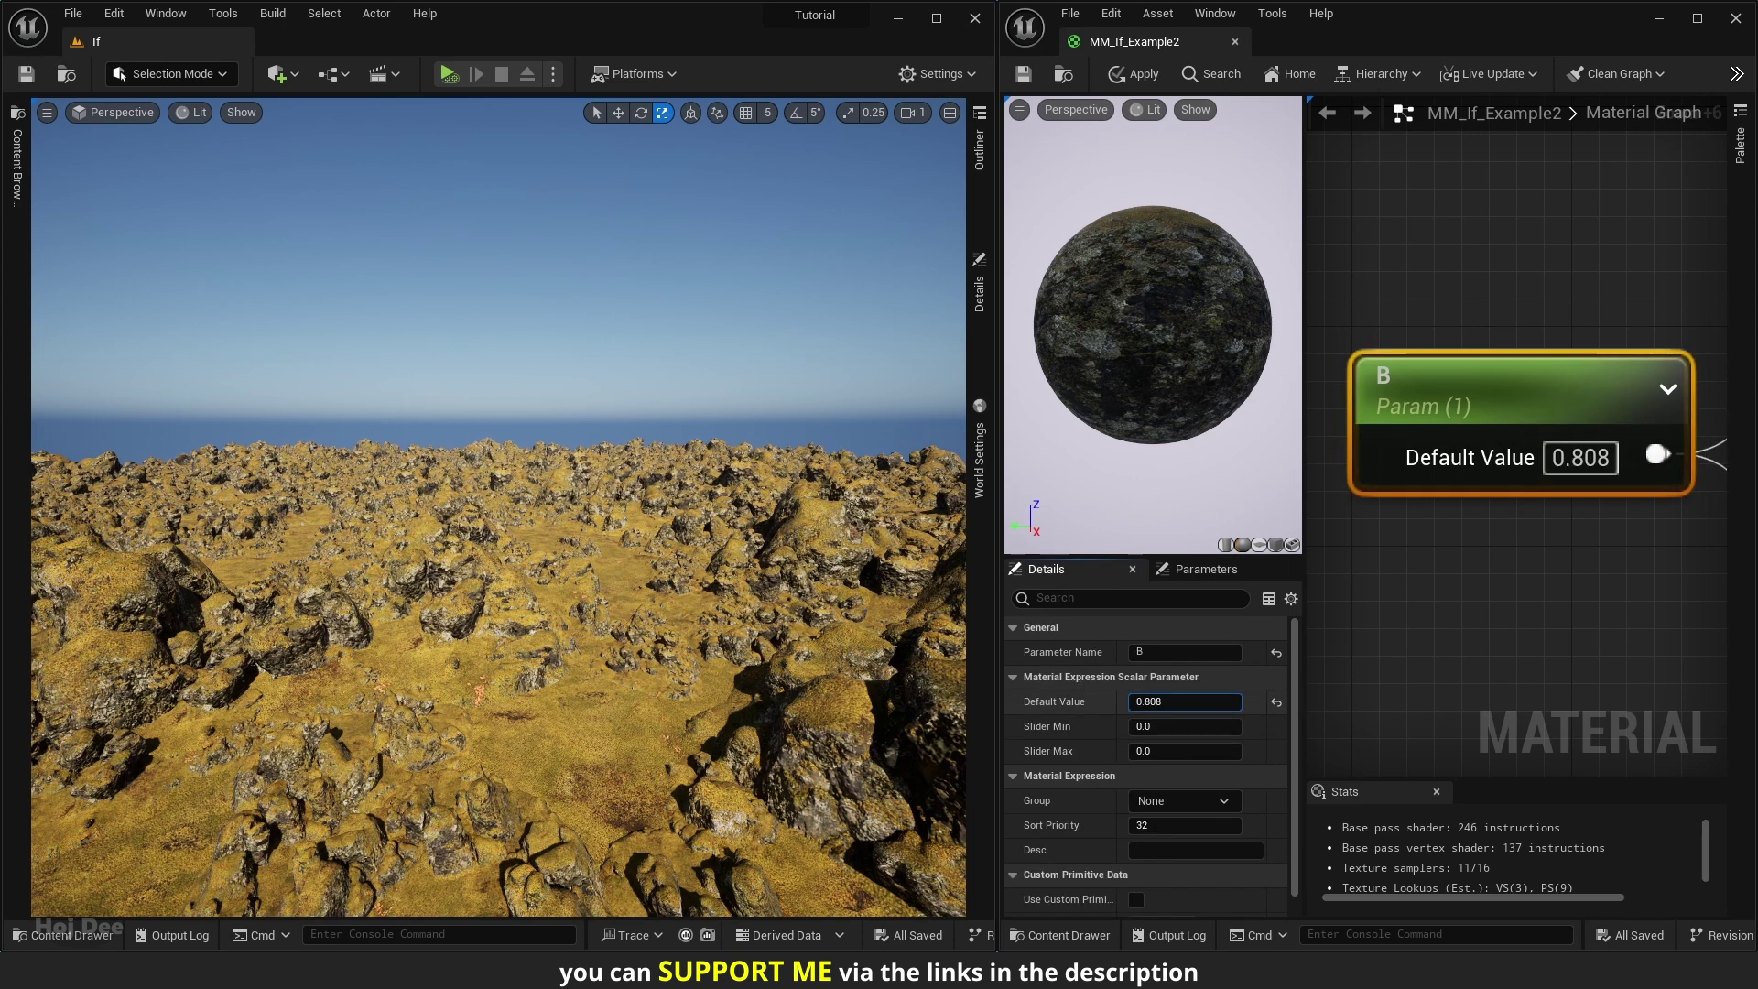
pyautogui.moveTo(1185, 701); pyautogui.dragTo(770, 702)
pyautogui.write('1')
pyautogui.press('Return')
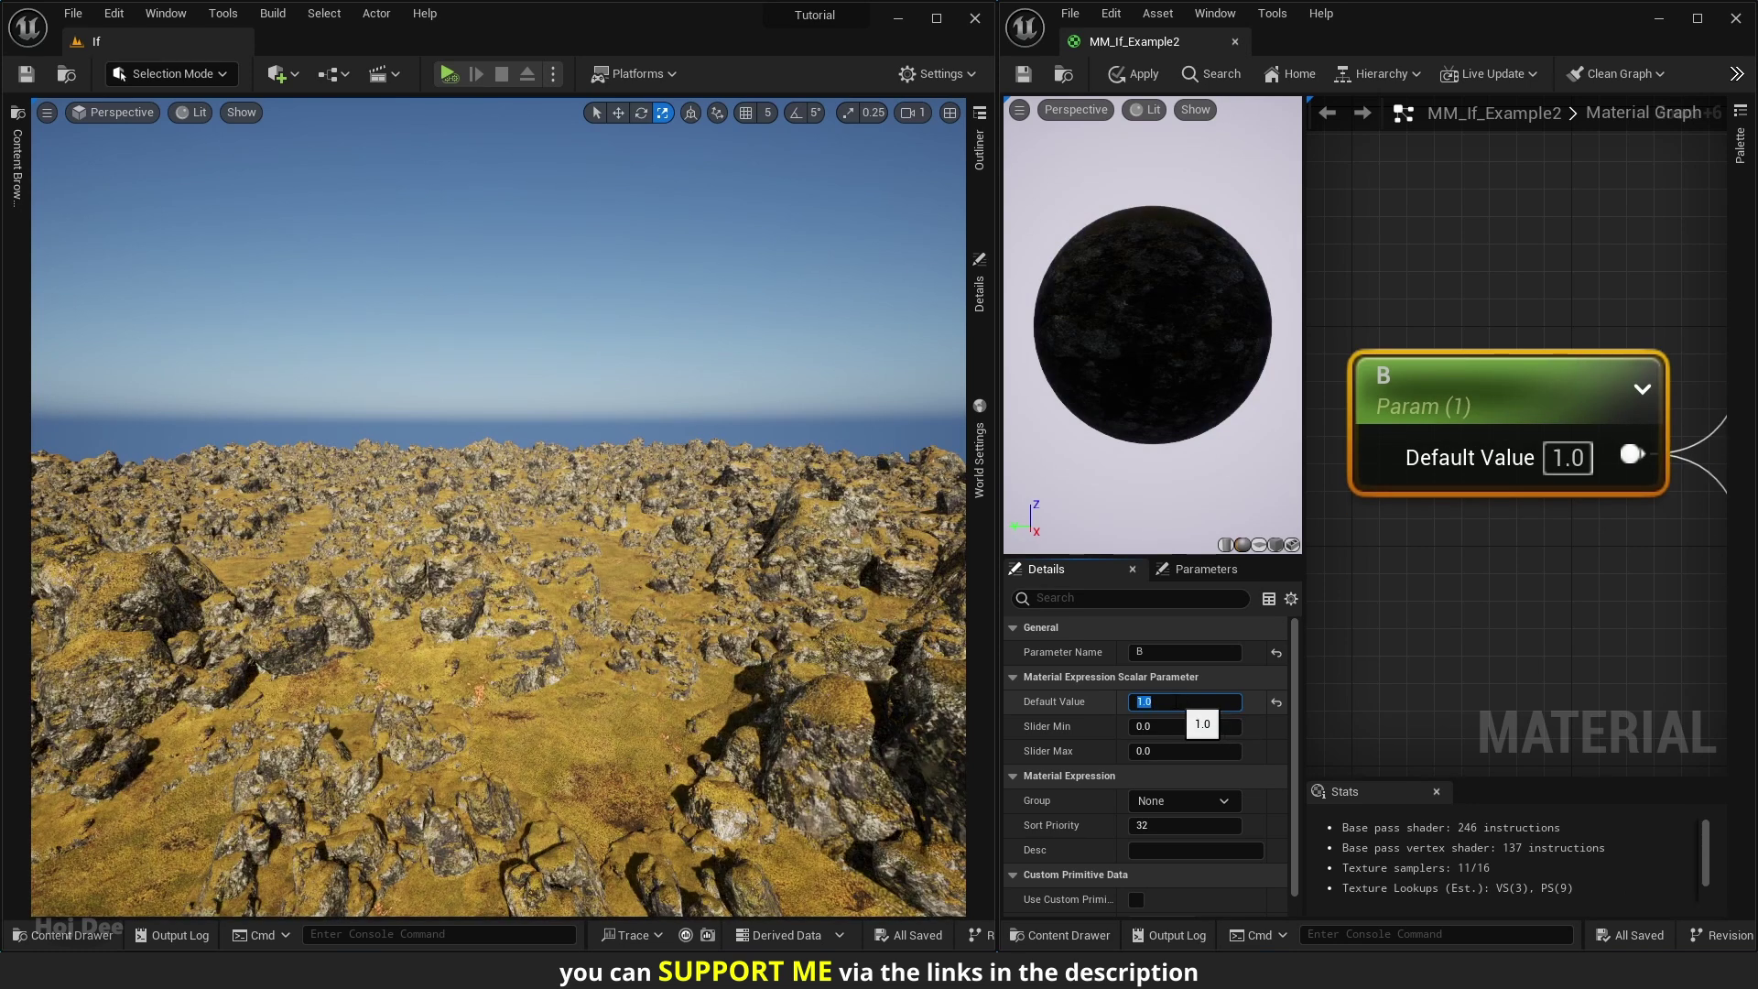
# Maximize the material editor and pan across the Snow, Moss and Rock attribute groups.
pyautogui.click(1697, 18)
pyautogui.moveTo(864, 556); pyautogui.dragTo(1047, 547, button='right')
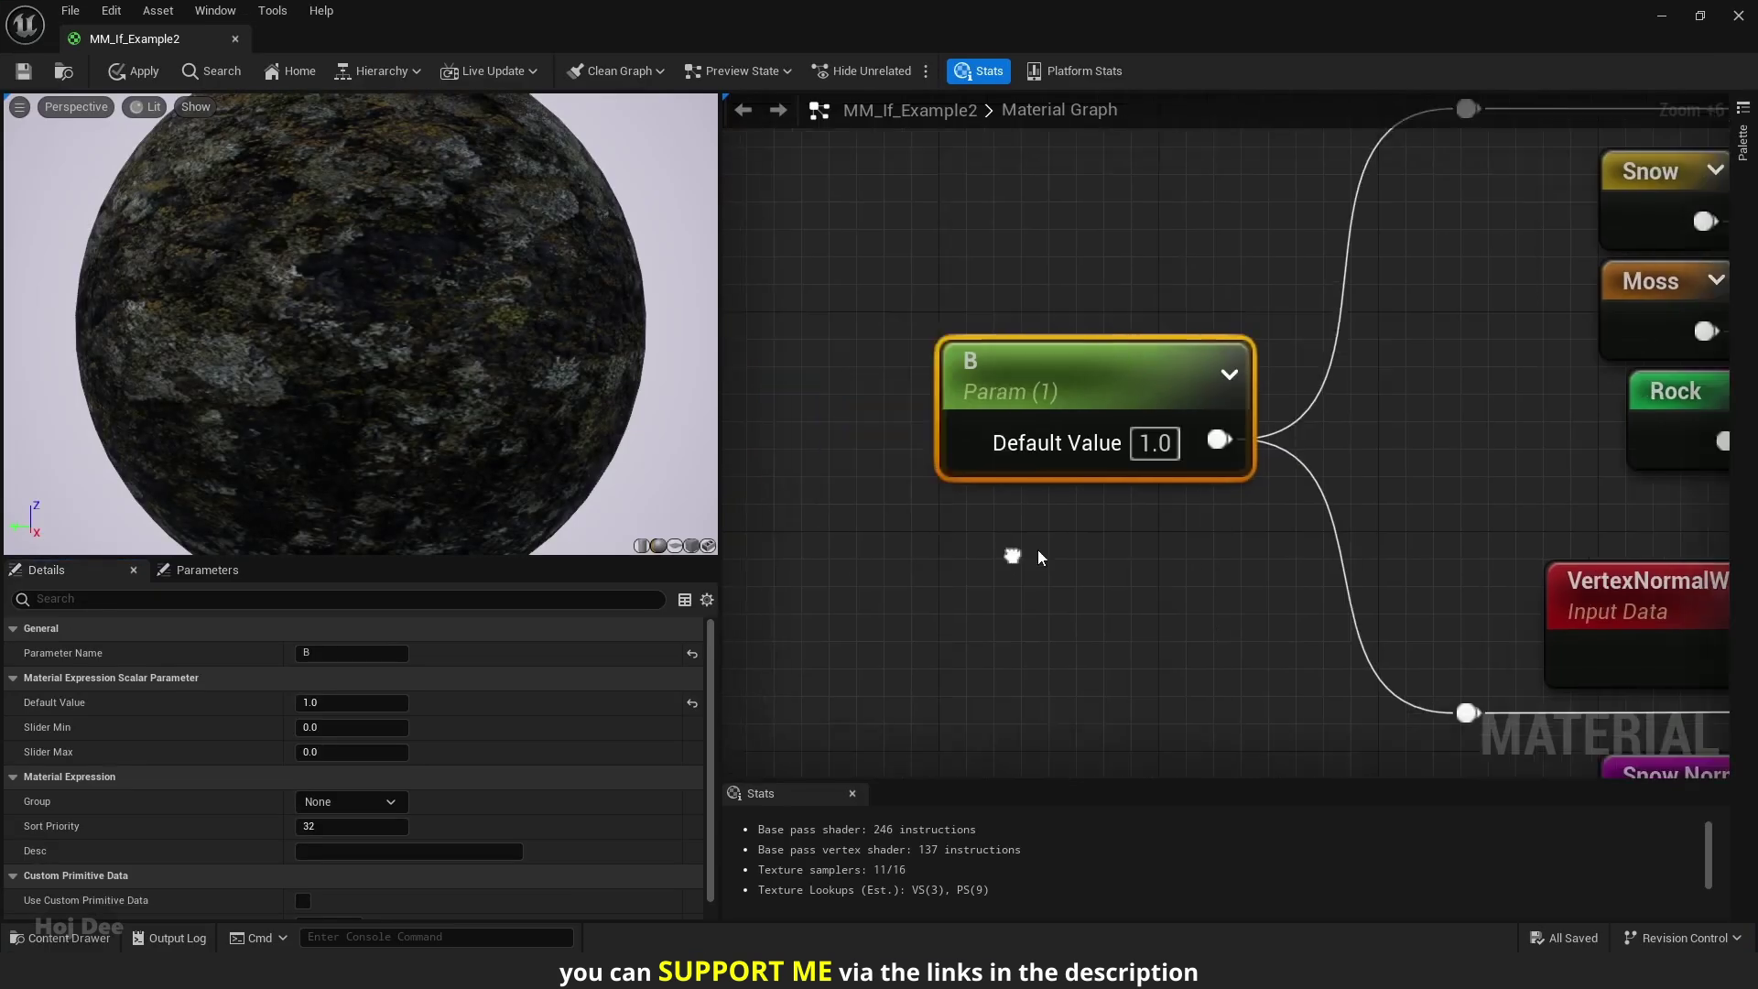
pyautogui.scroll(-12, 1047, 554)
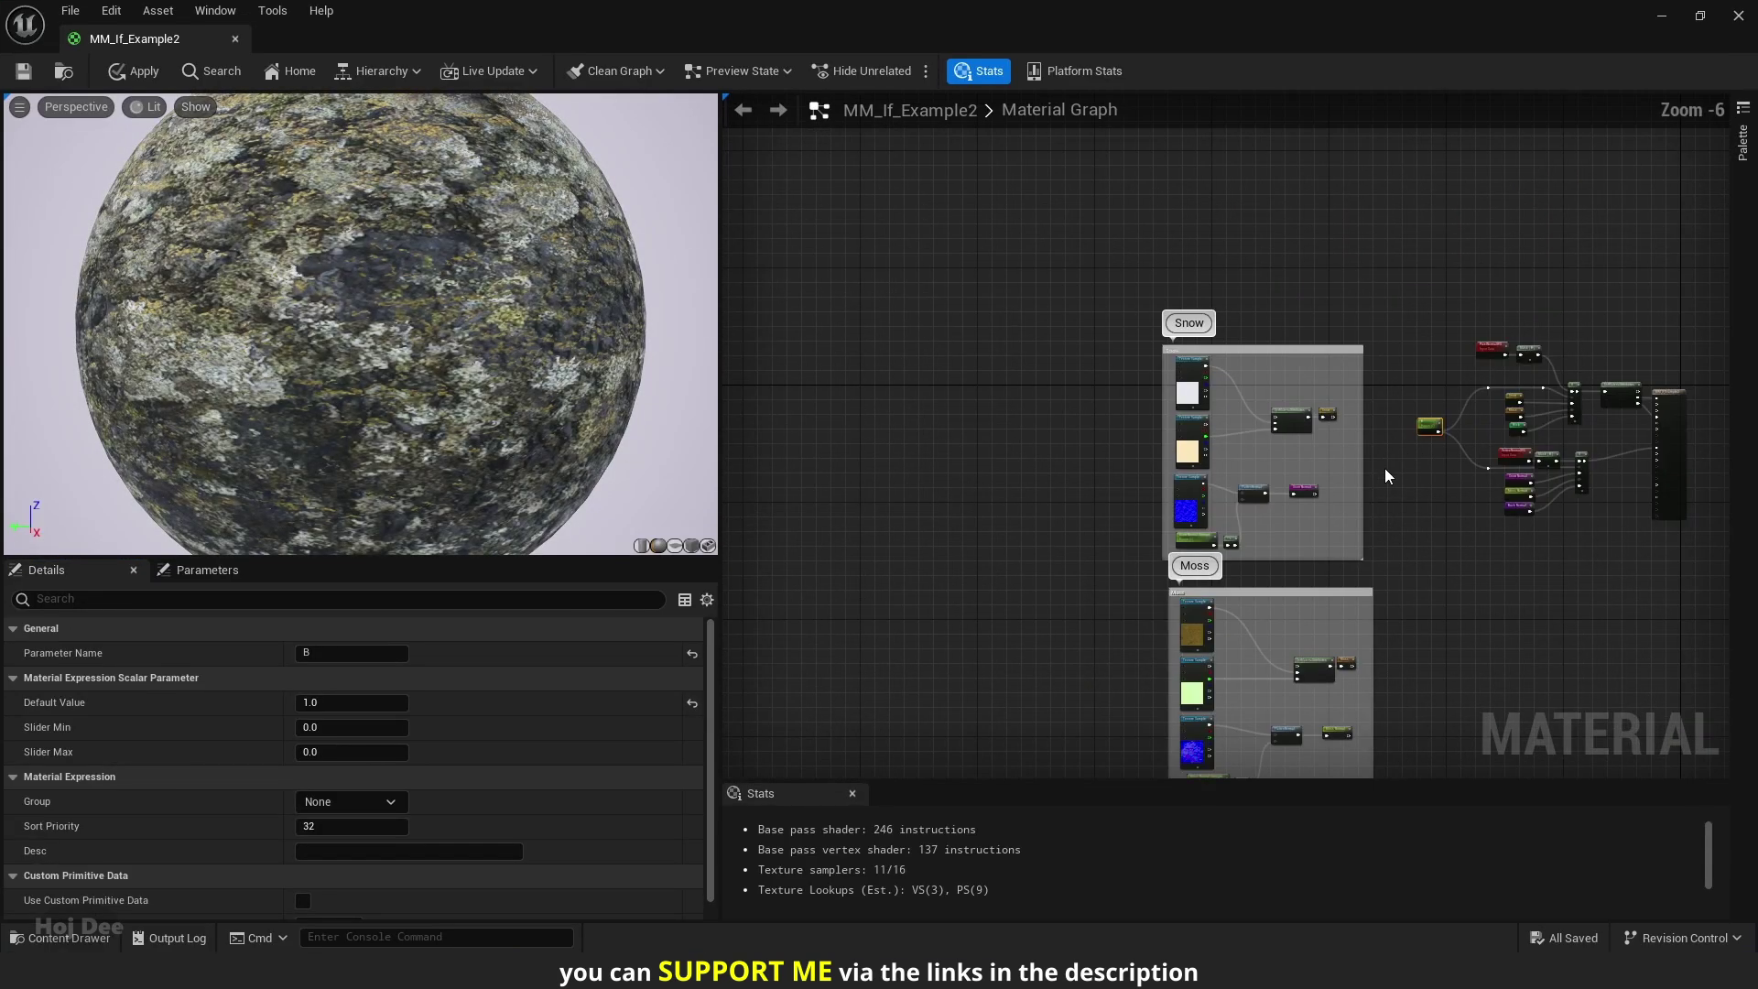
pyautogui.scroll(4, 1044, 321)
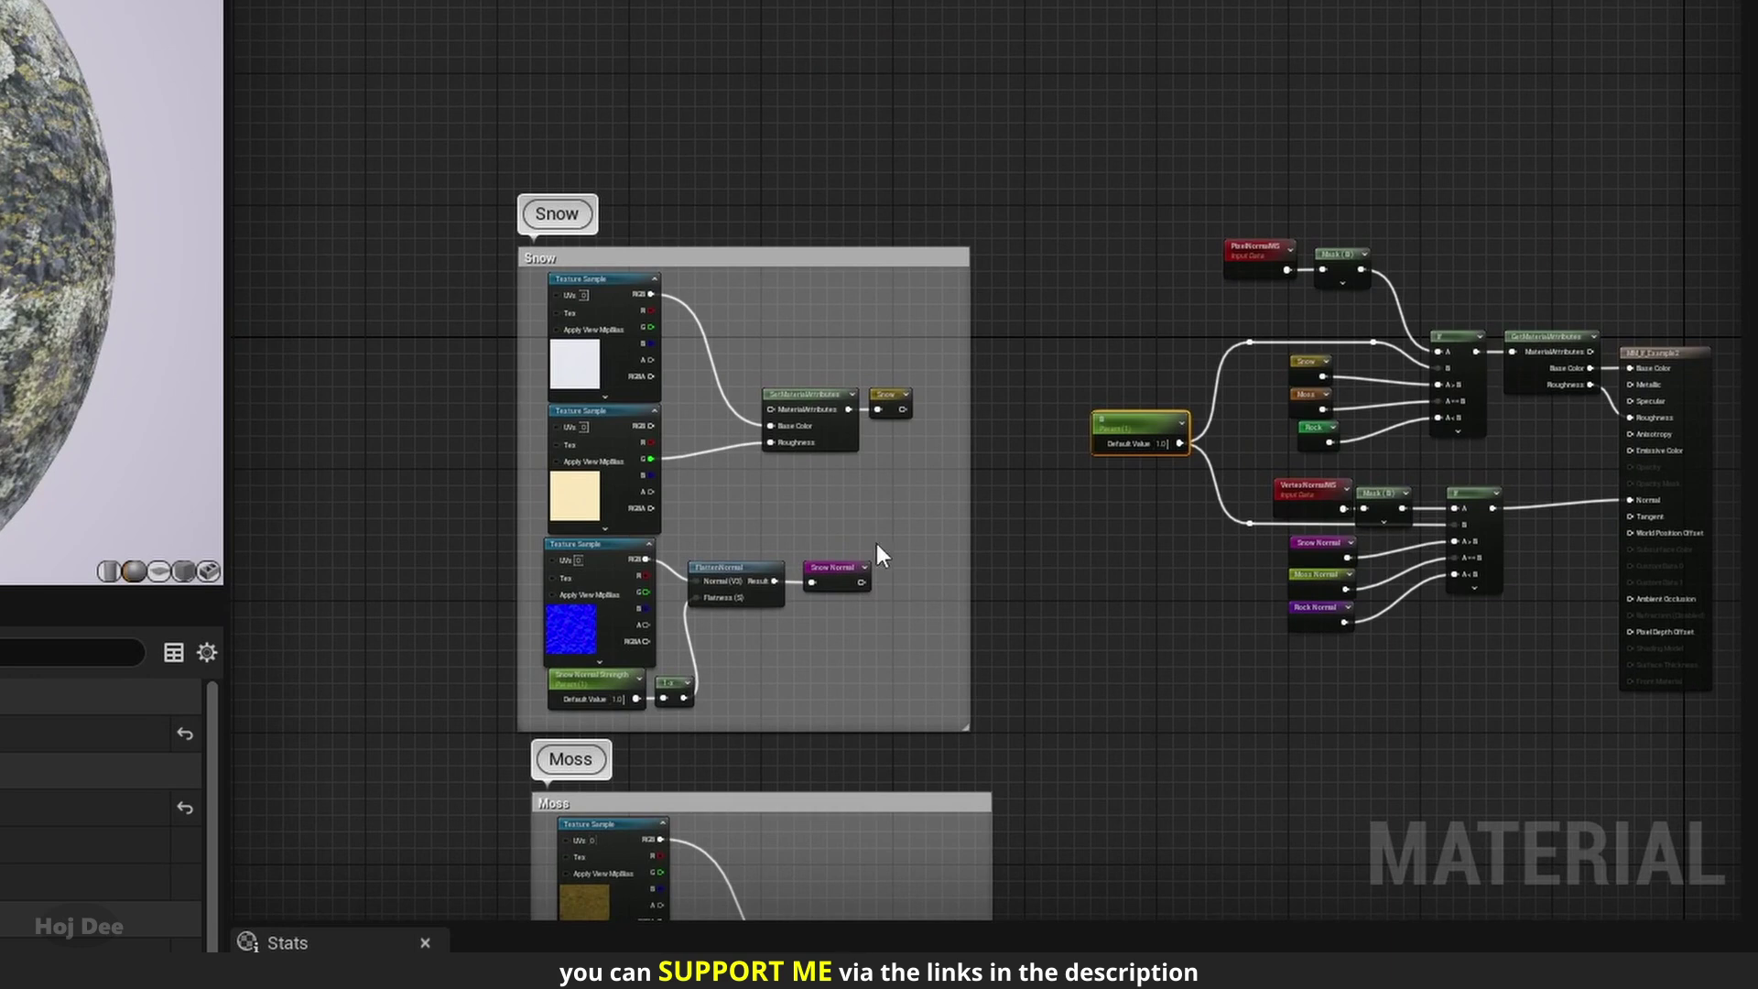
pyautogui.moveTo(956, 551); pyautogui.dragTo(926, 73, button='right')
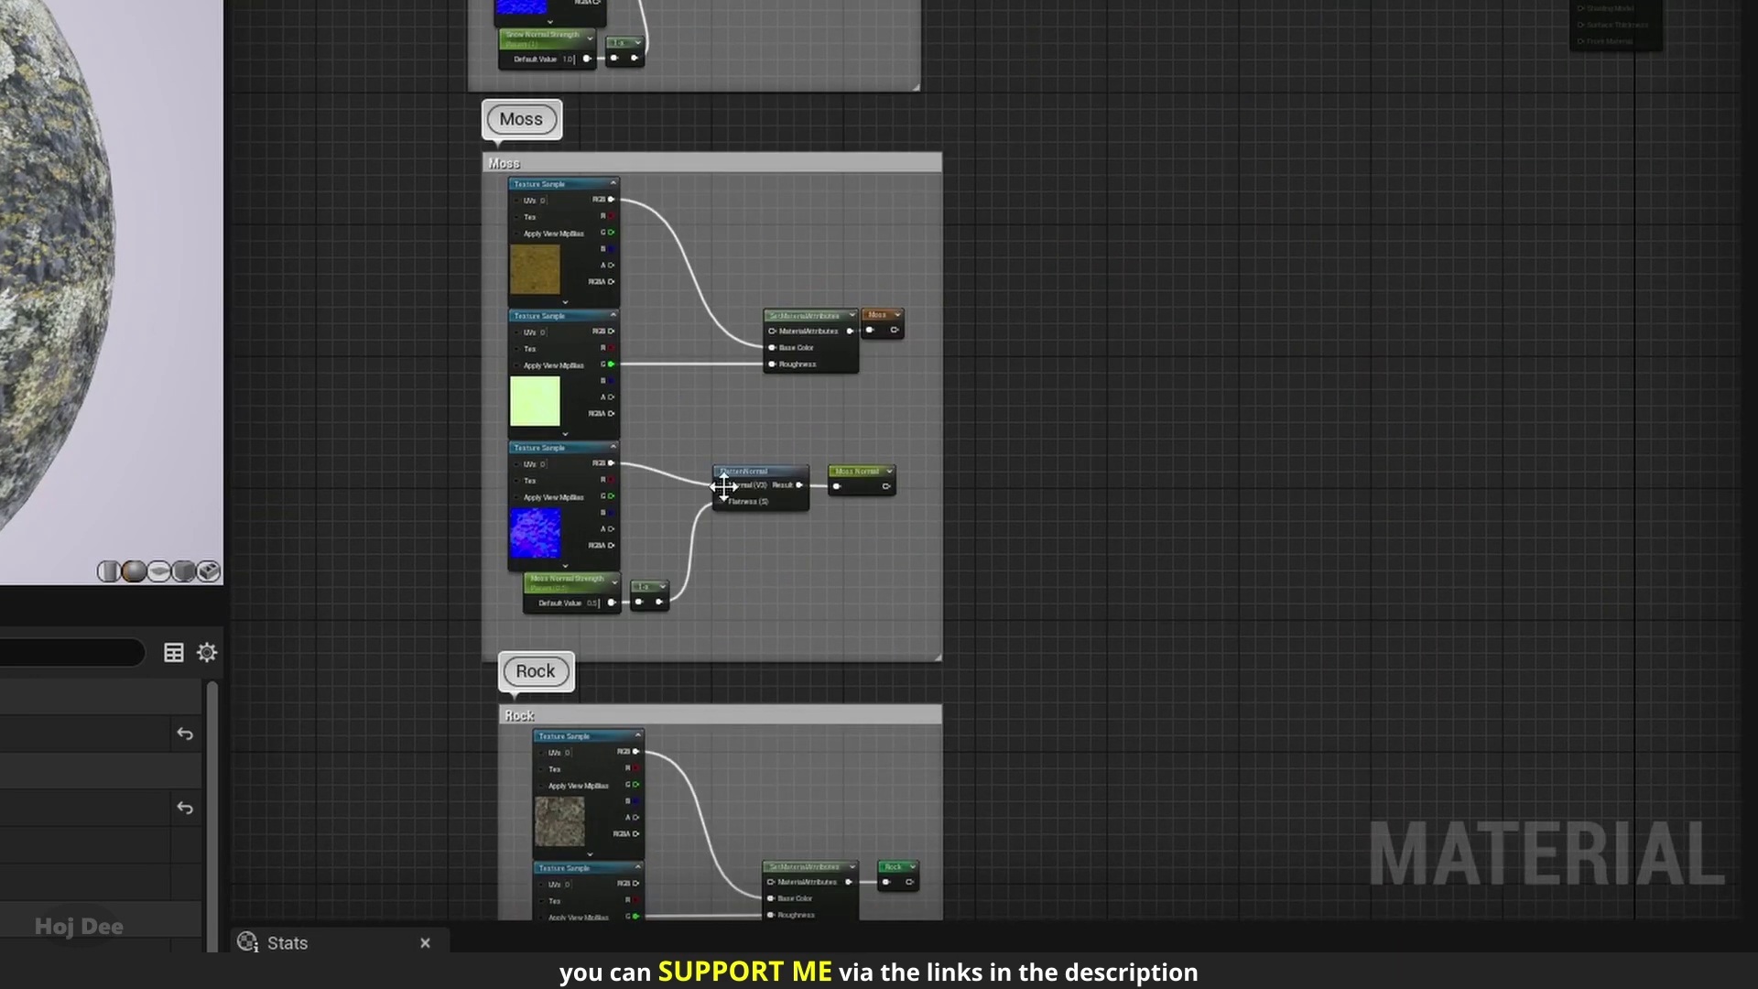
pyautogui.moveTo(764, 587); pyautogui.dragTo(788, 134, button='right')
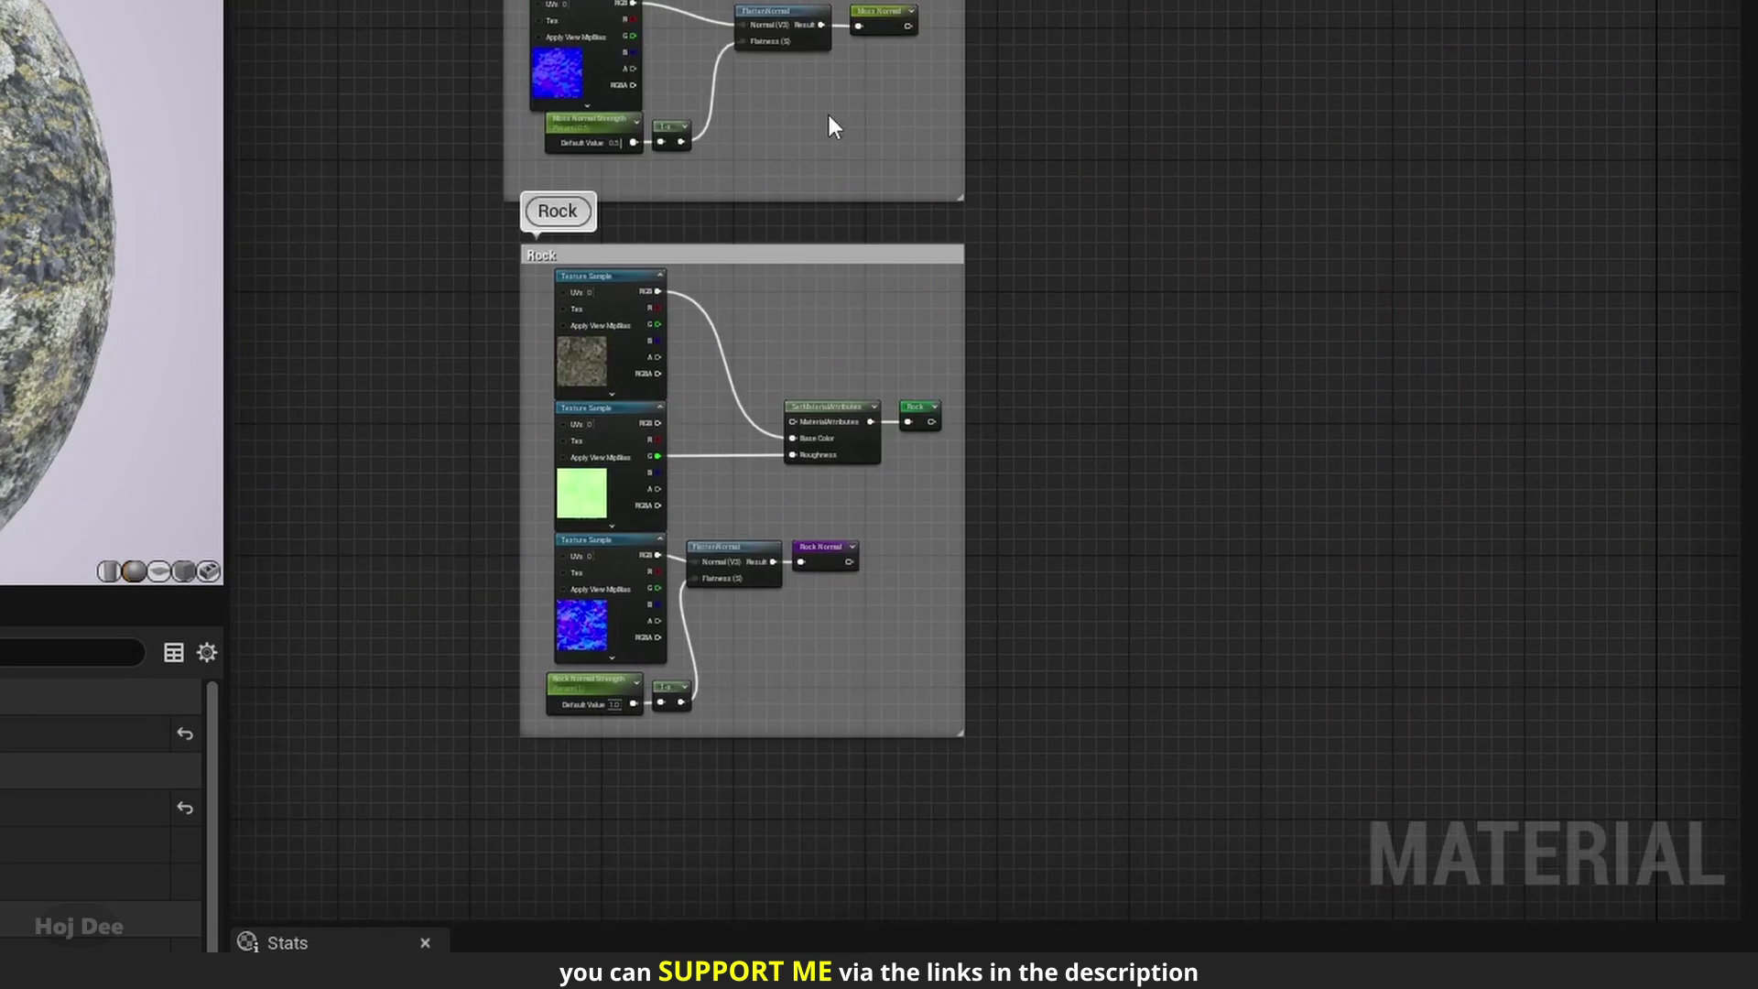
pyautogui.moveTo(795, 64); pyautogui.dragTo(667, 333, button='right')
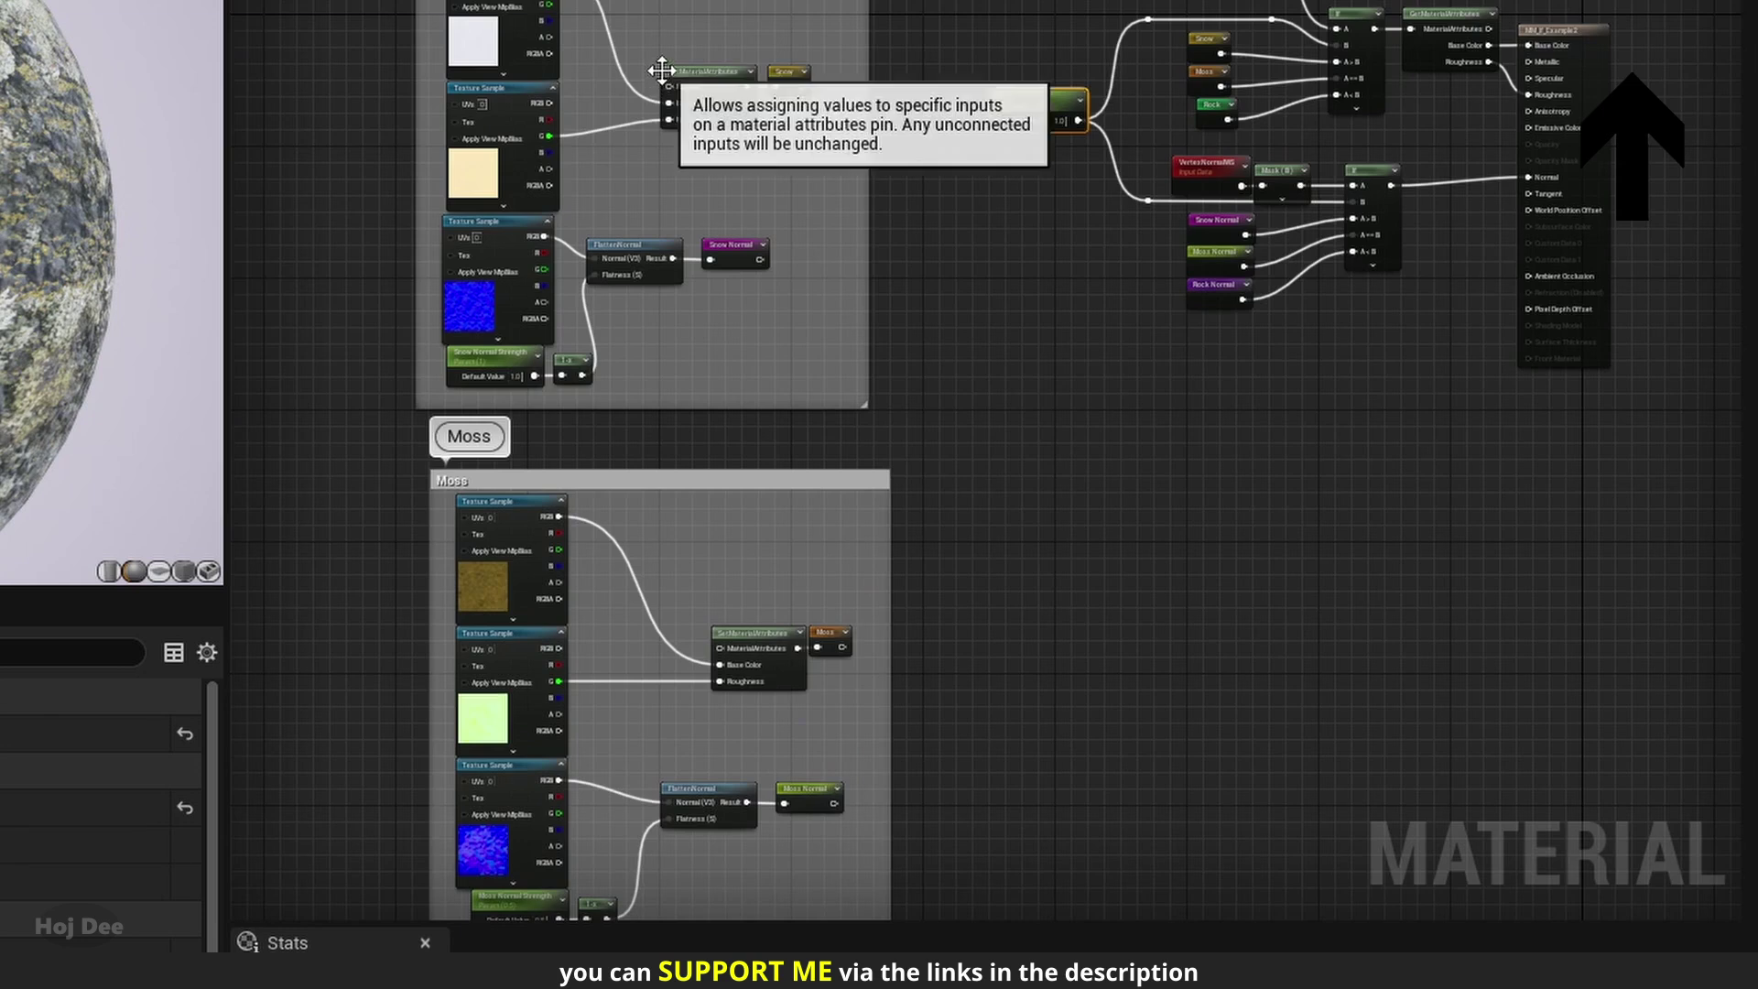
pyautogui.scroll(4, 661, 69)
pyautogui.moveTo(766, 63); pyautogui.dragTo(922, 329, button='right')
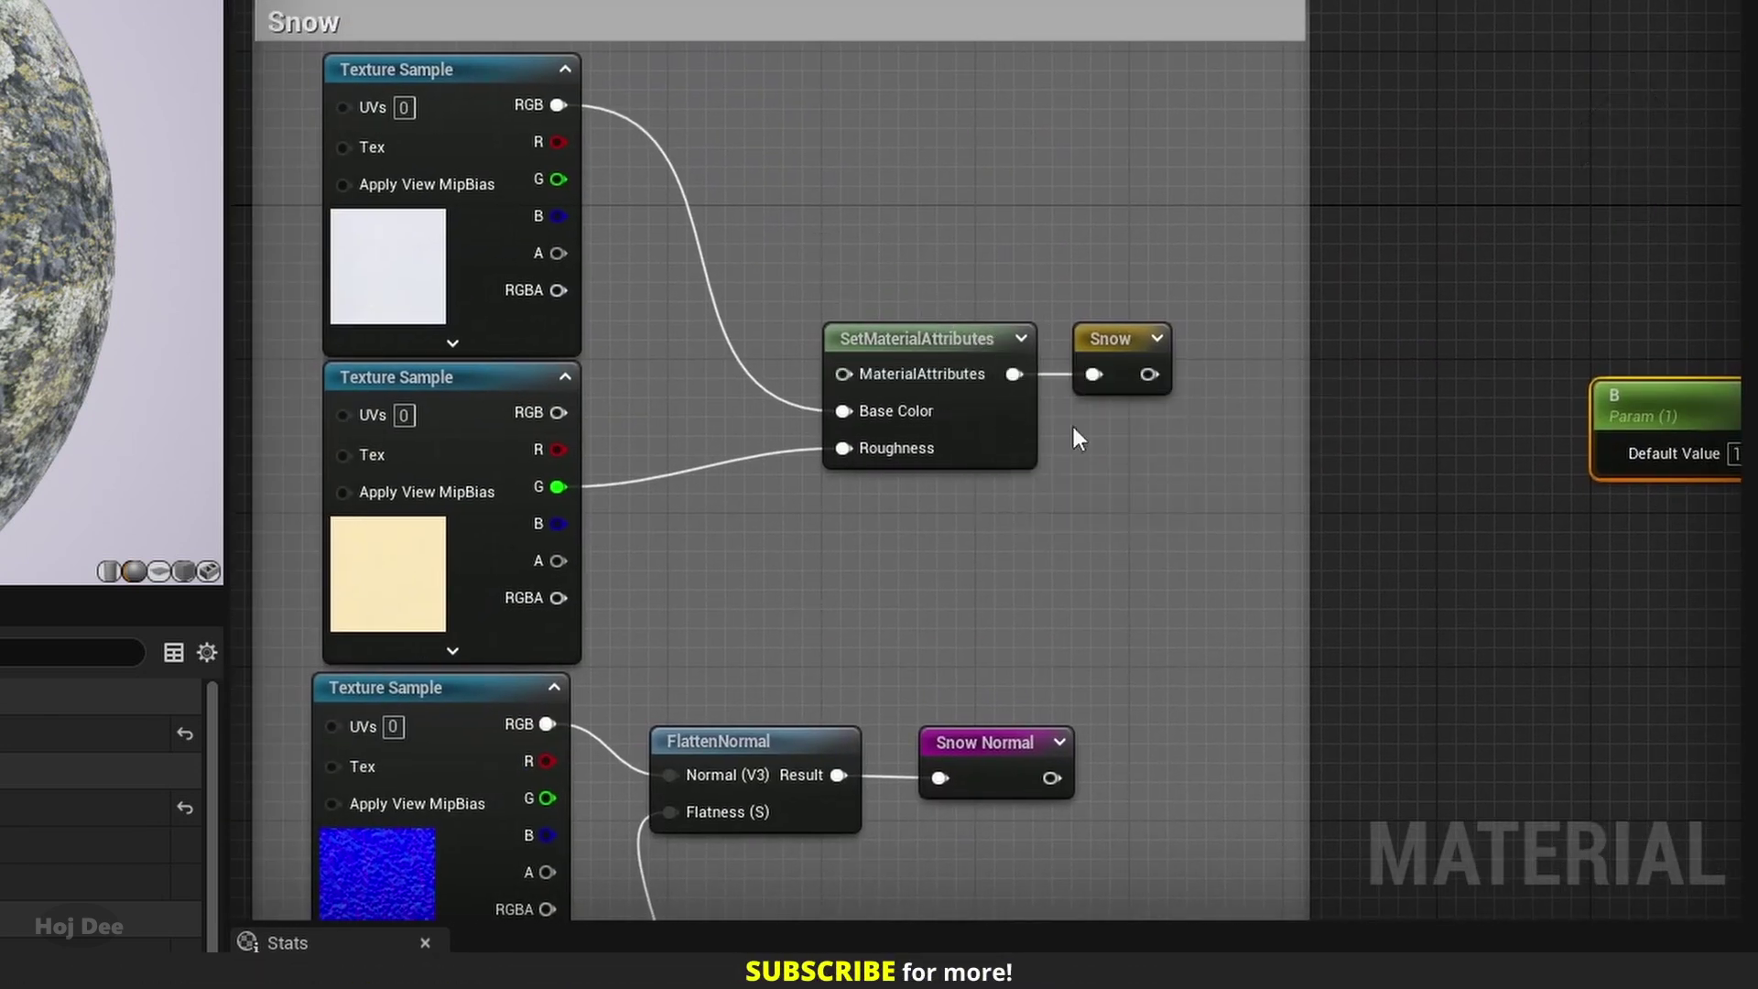
# Inspect Snow Normal Strength and 1-x, then the Moss and Rock groups, selecting Rock Normal.
pyautogui.moveTo(1079, 458); pyautogui.dragTo(959, 449, button='right')
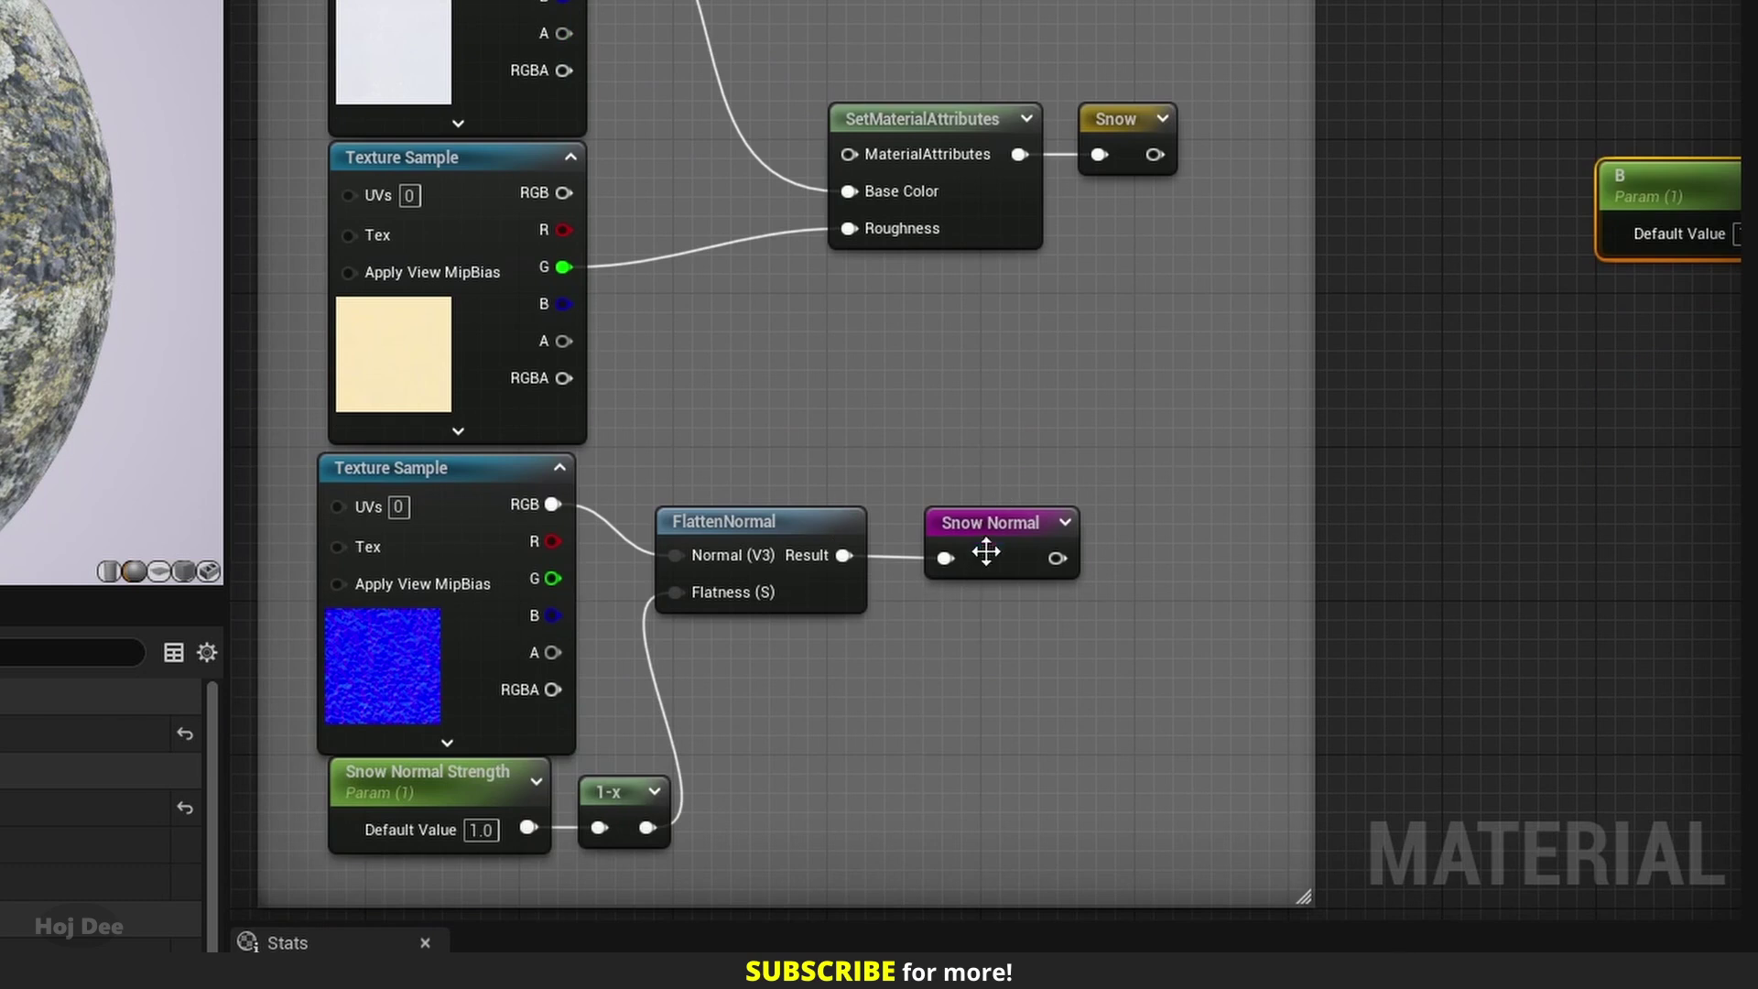
pyautogui.scroll(-4, 987, 568)
pyautogui.moveTo(981, 641); pyautogui.dragTo(827, 348, button='right')
pyautogui.scroll(2, 827, 348)
pyautogui.moveTo(916, 434); pyautogui.dragTo(848, 239, button='right')
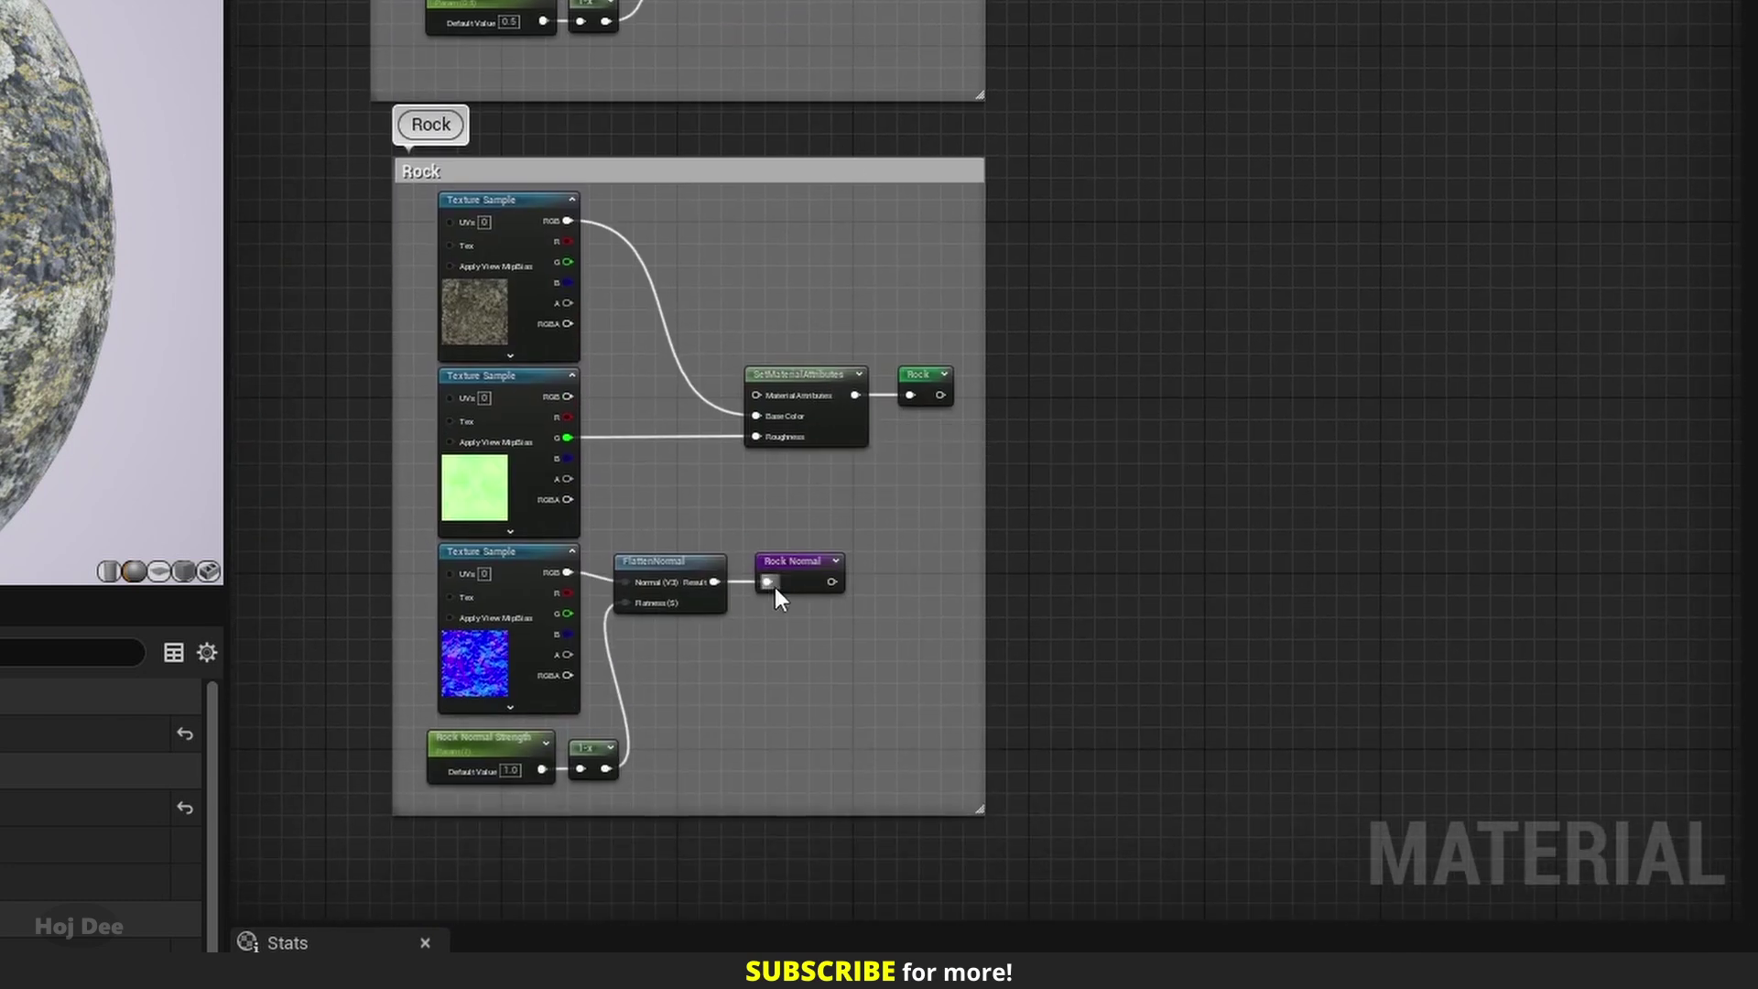
pyautogui.scroll(3, 789, 584)
pyautogui.click(804, 584)
pyautogui.scroll(-3, 824, 520)
pyautogui.moveTo(926, 420); pyautogui.dragTo(870, 705, button='right')
pyautogui.scroll(3, 767, 168)
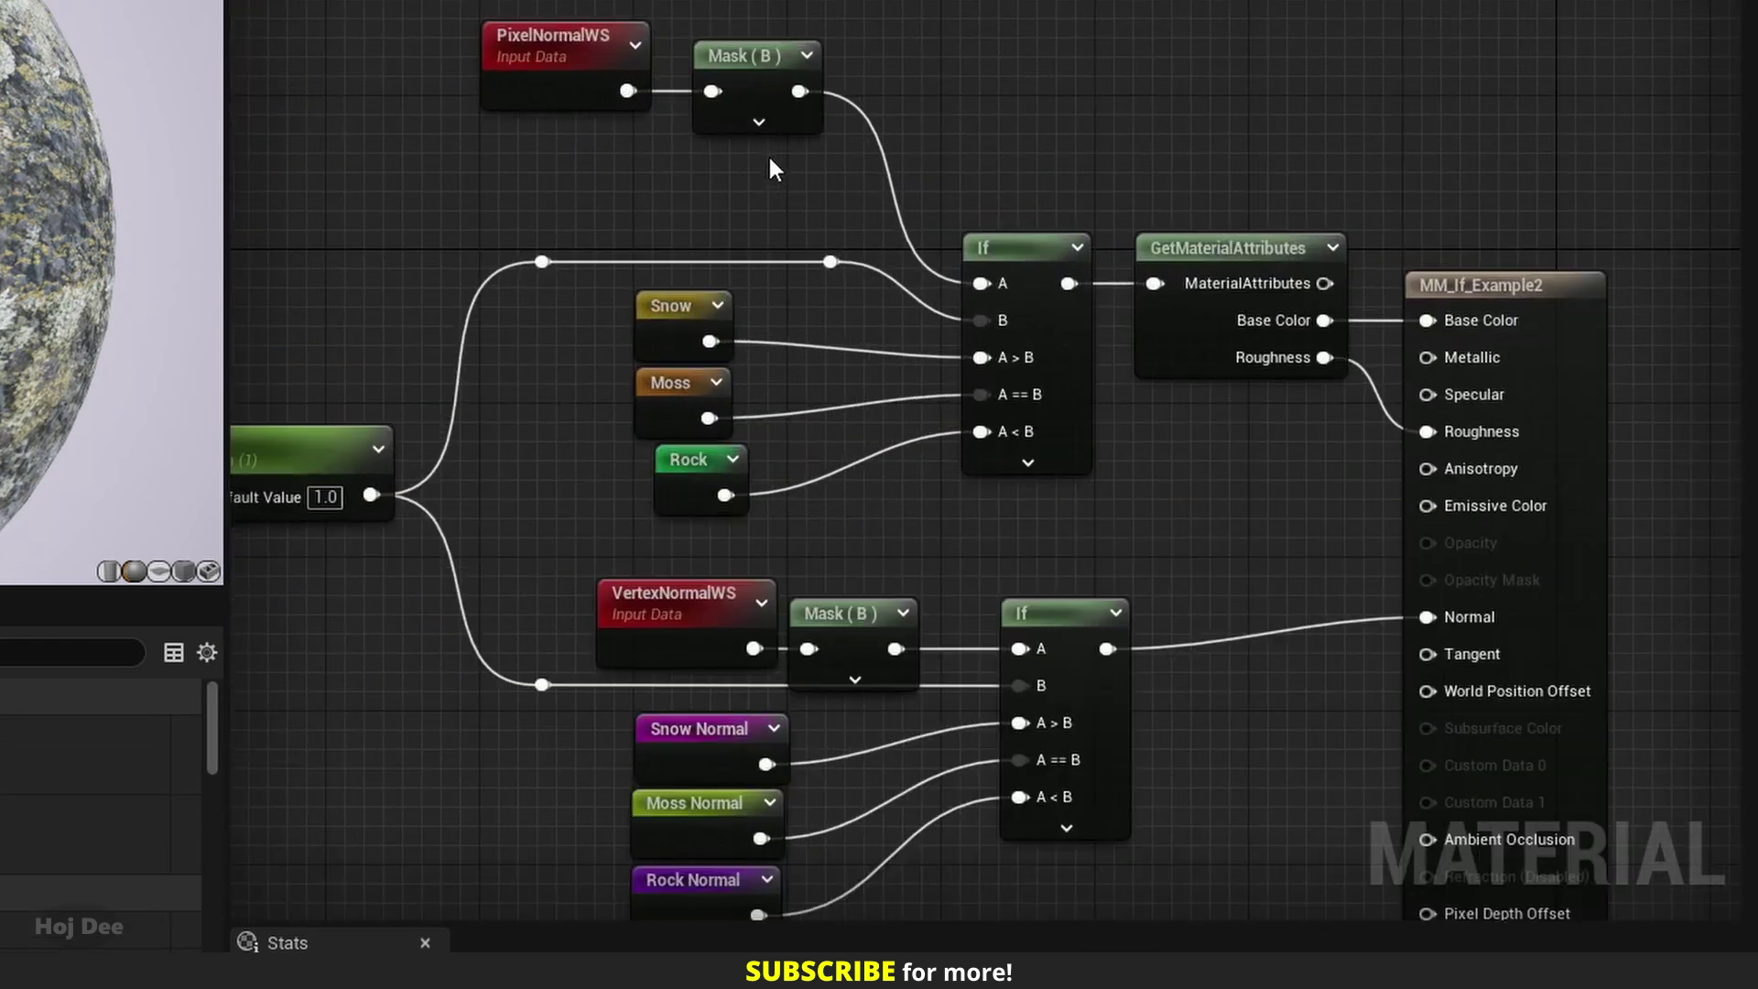
pyautogui.click(565, 74)
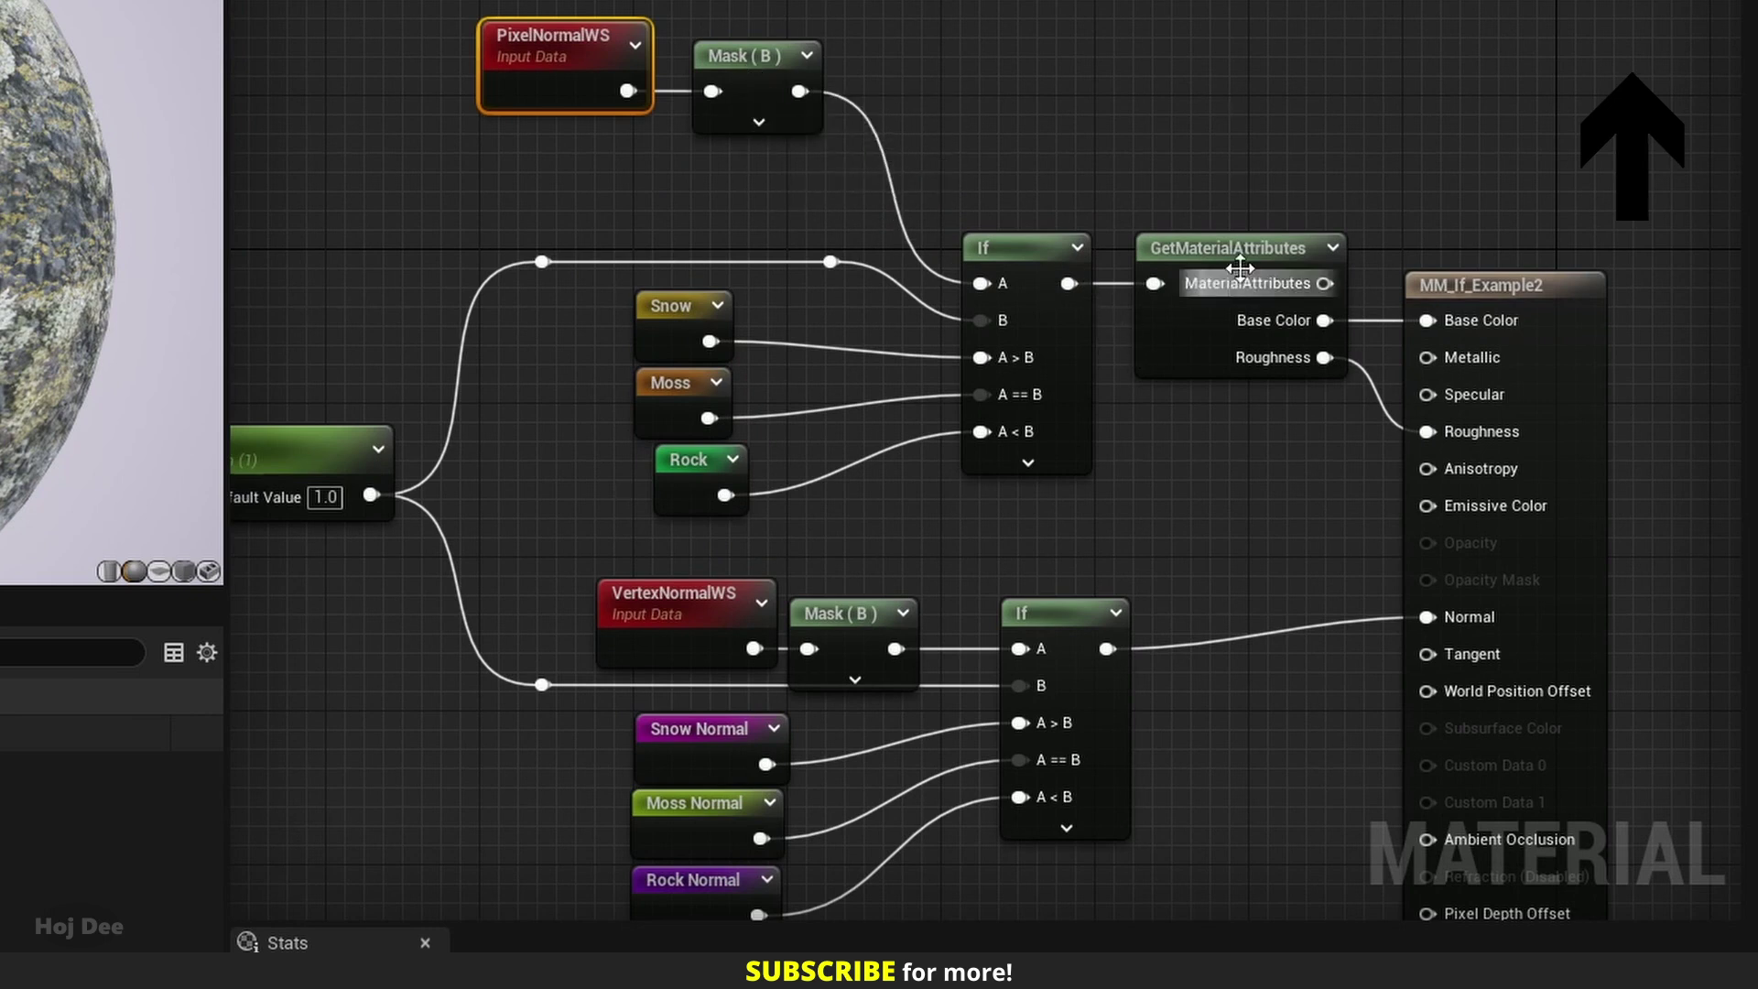
pyautogui.moveTo(1190, 467); pyautogui.dragTo(1143, 293, button='right')
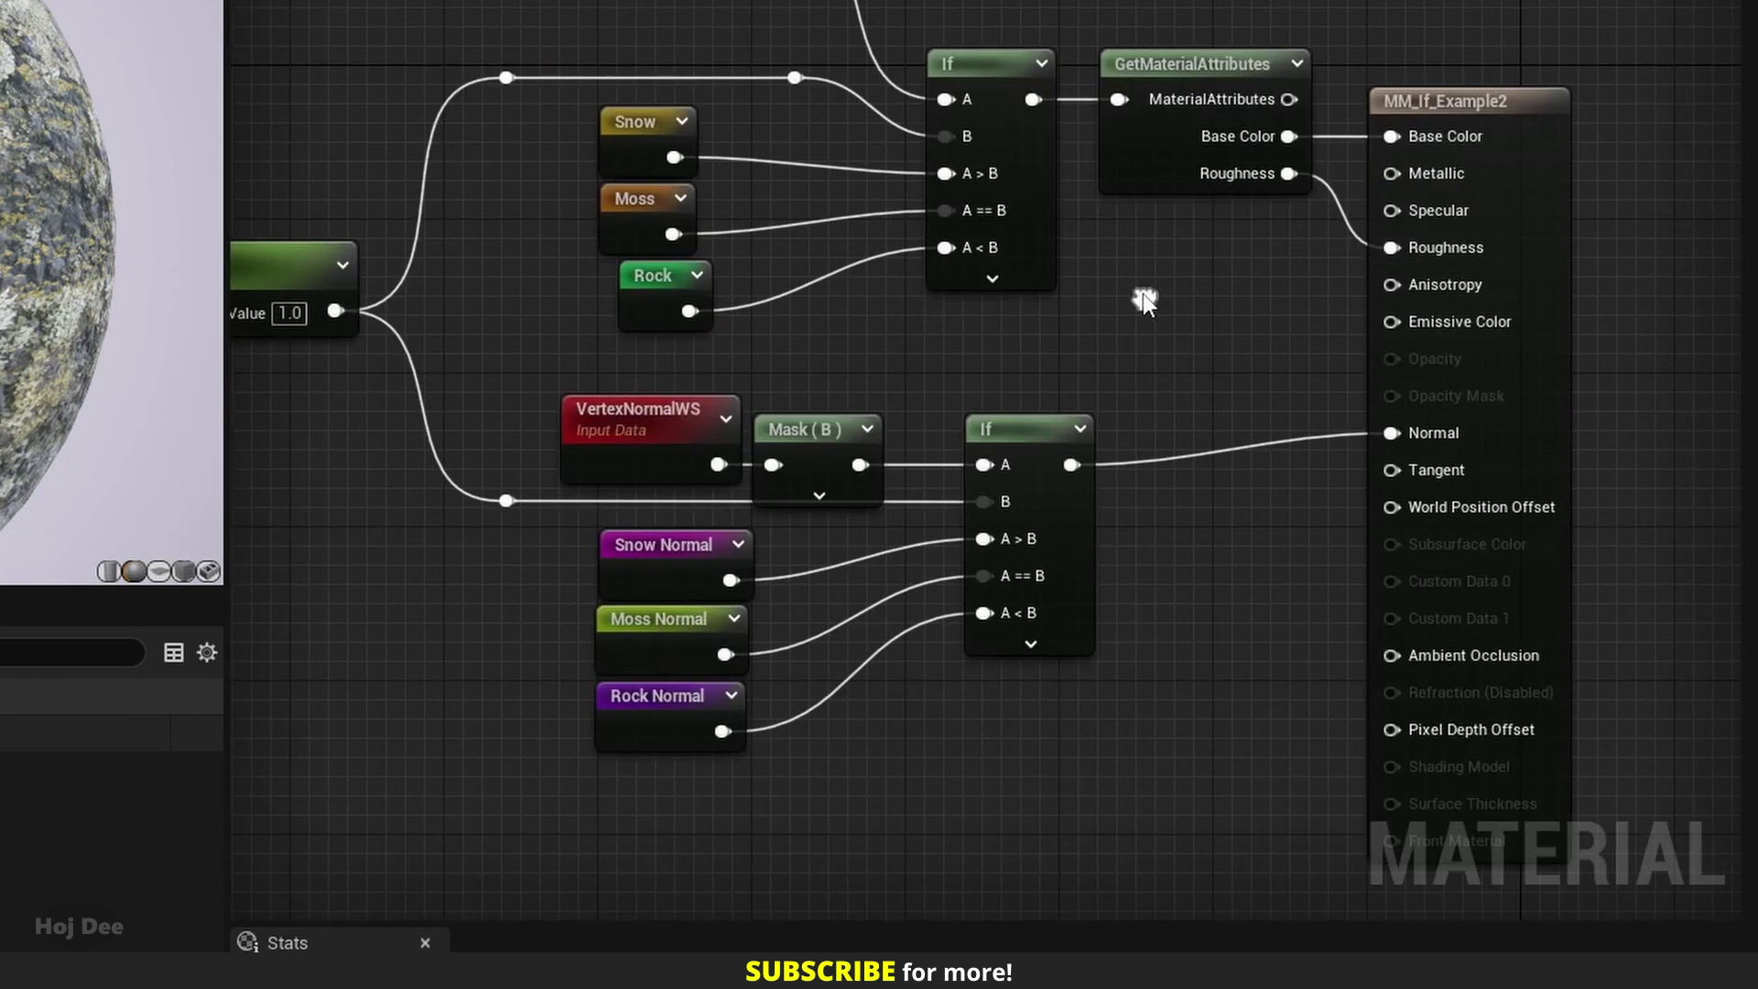
pyautogui.click(684, 423)
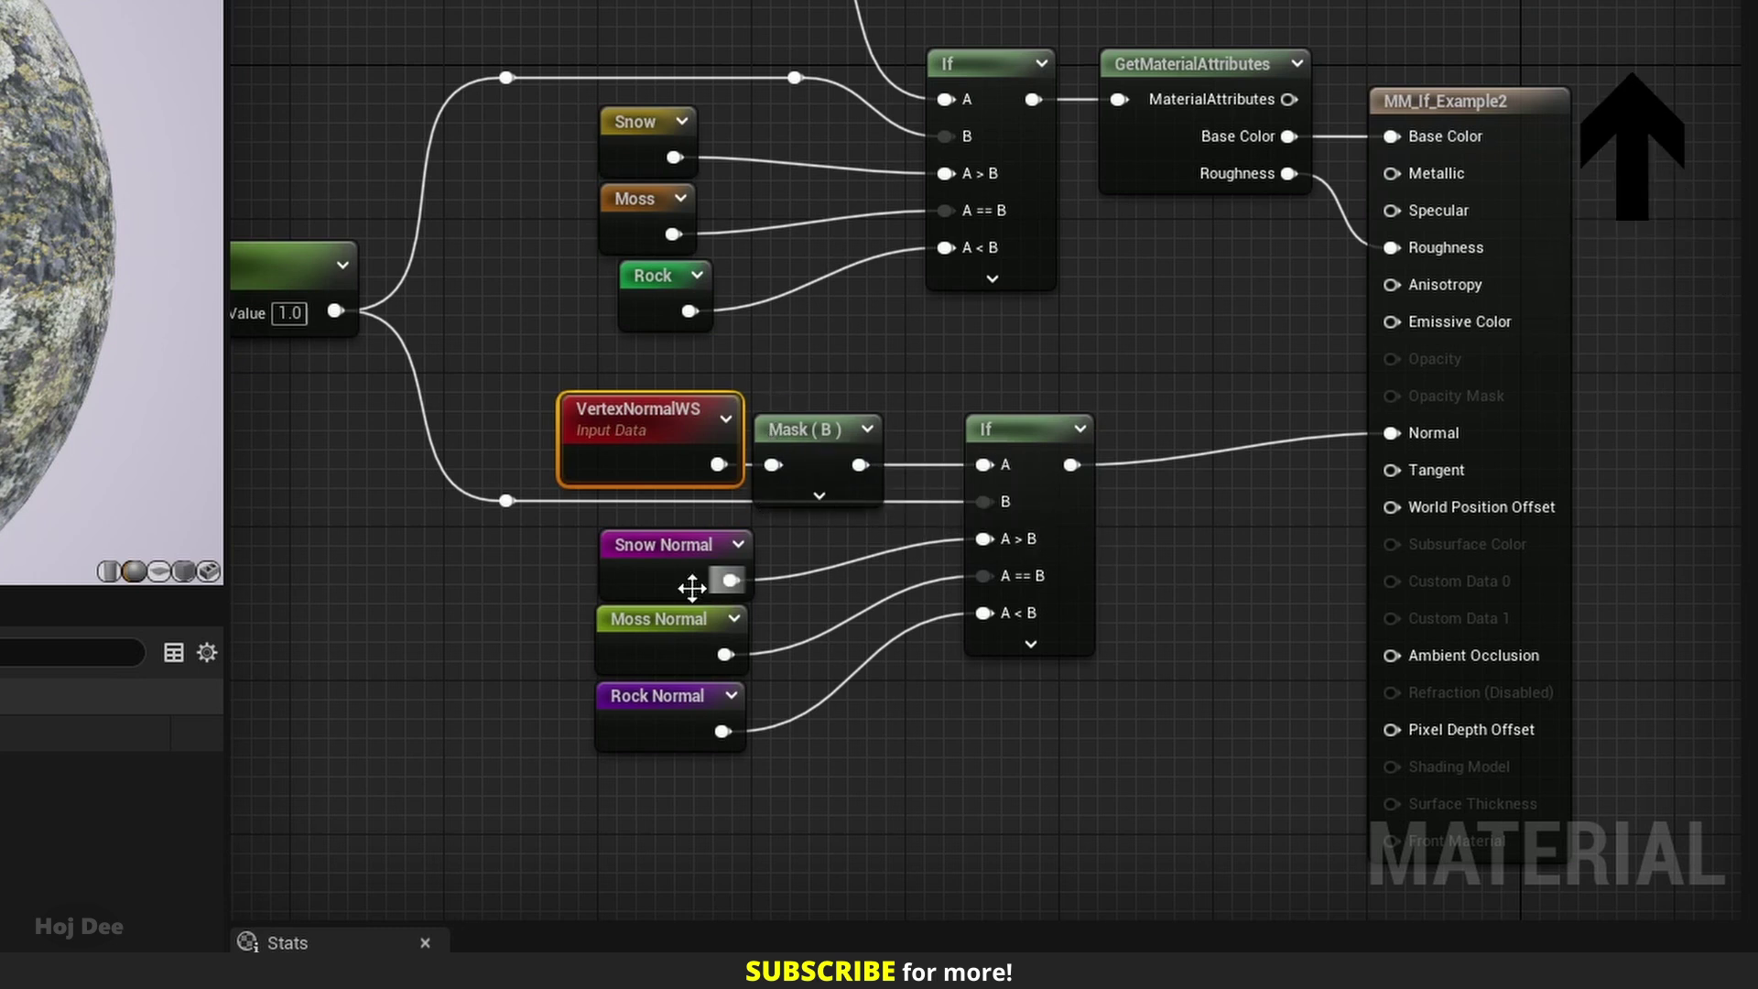
pyautogui.click(1052, 436)
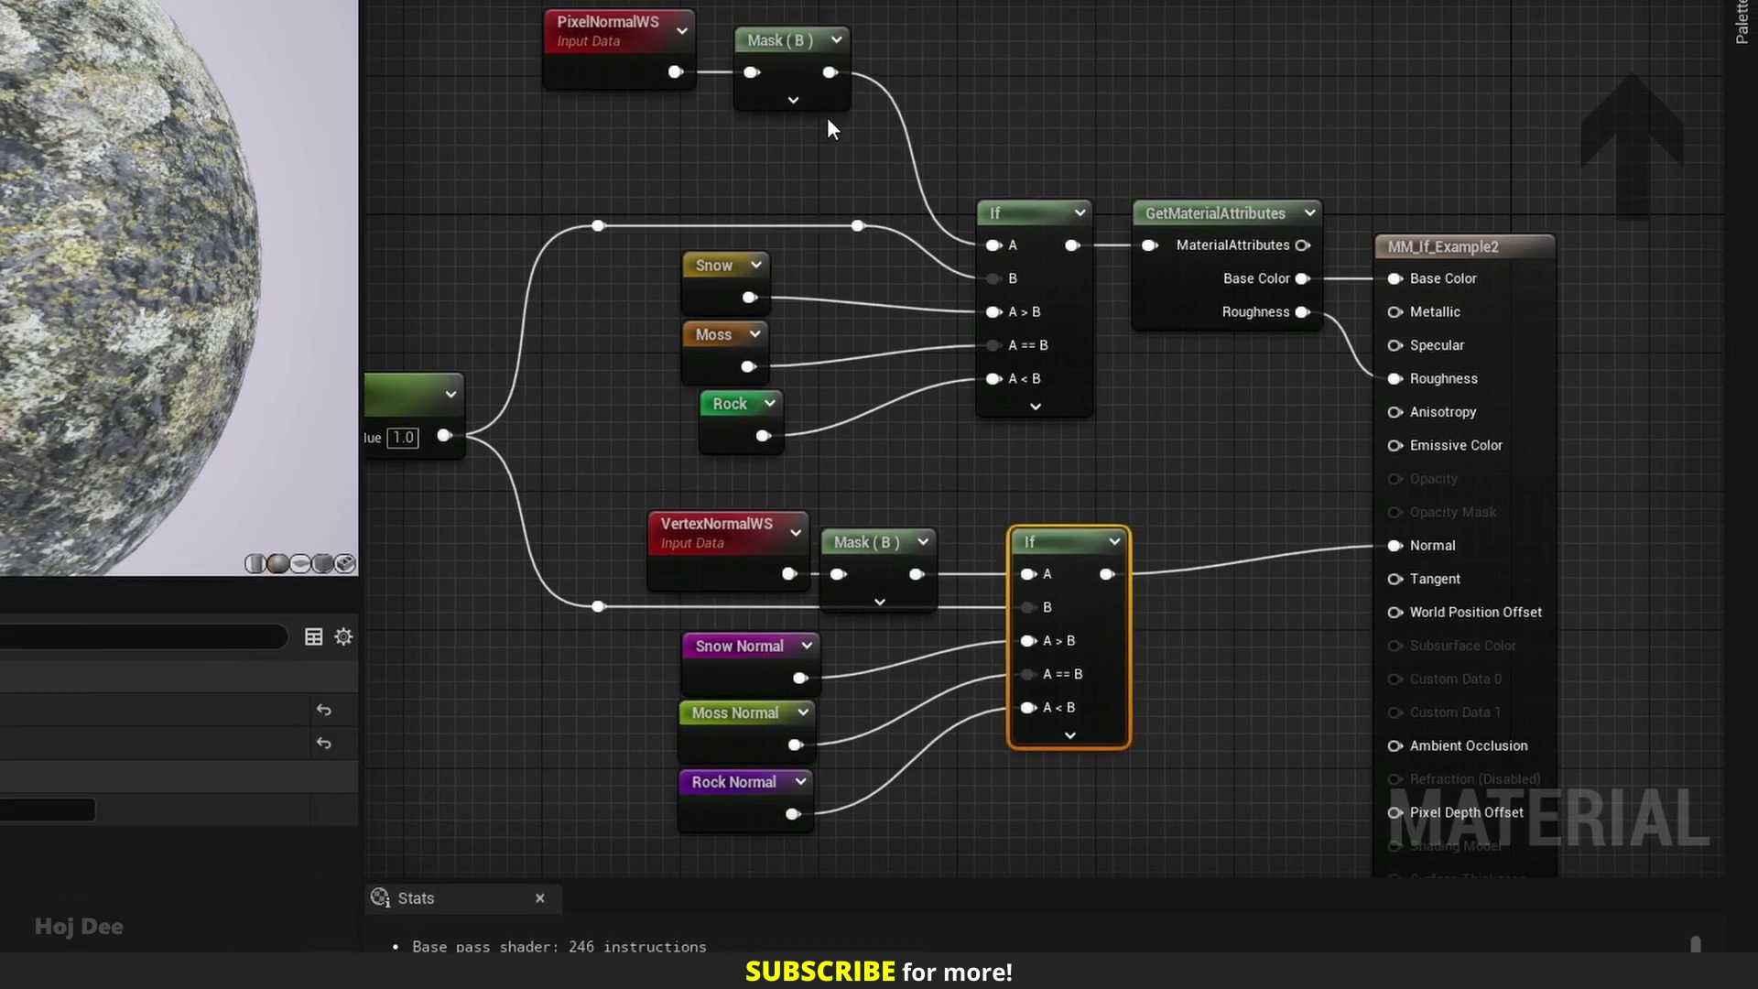
pyautogui.moveTo(829, 73); pyautogui.dragTo(1028, 574)
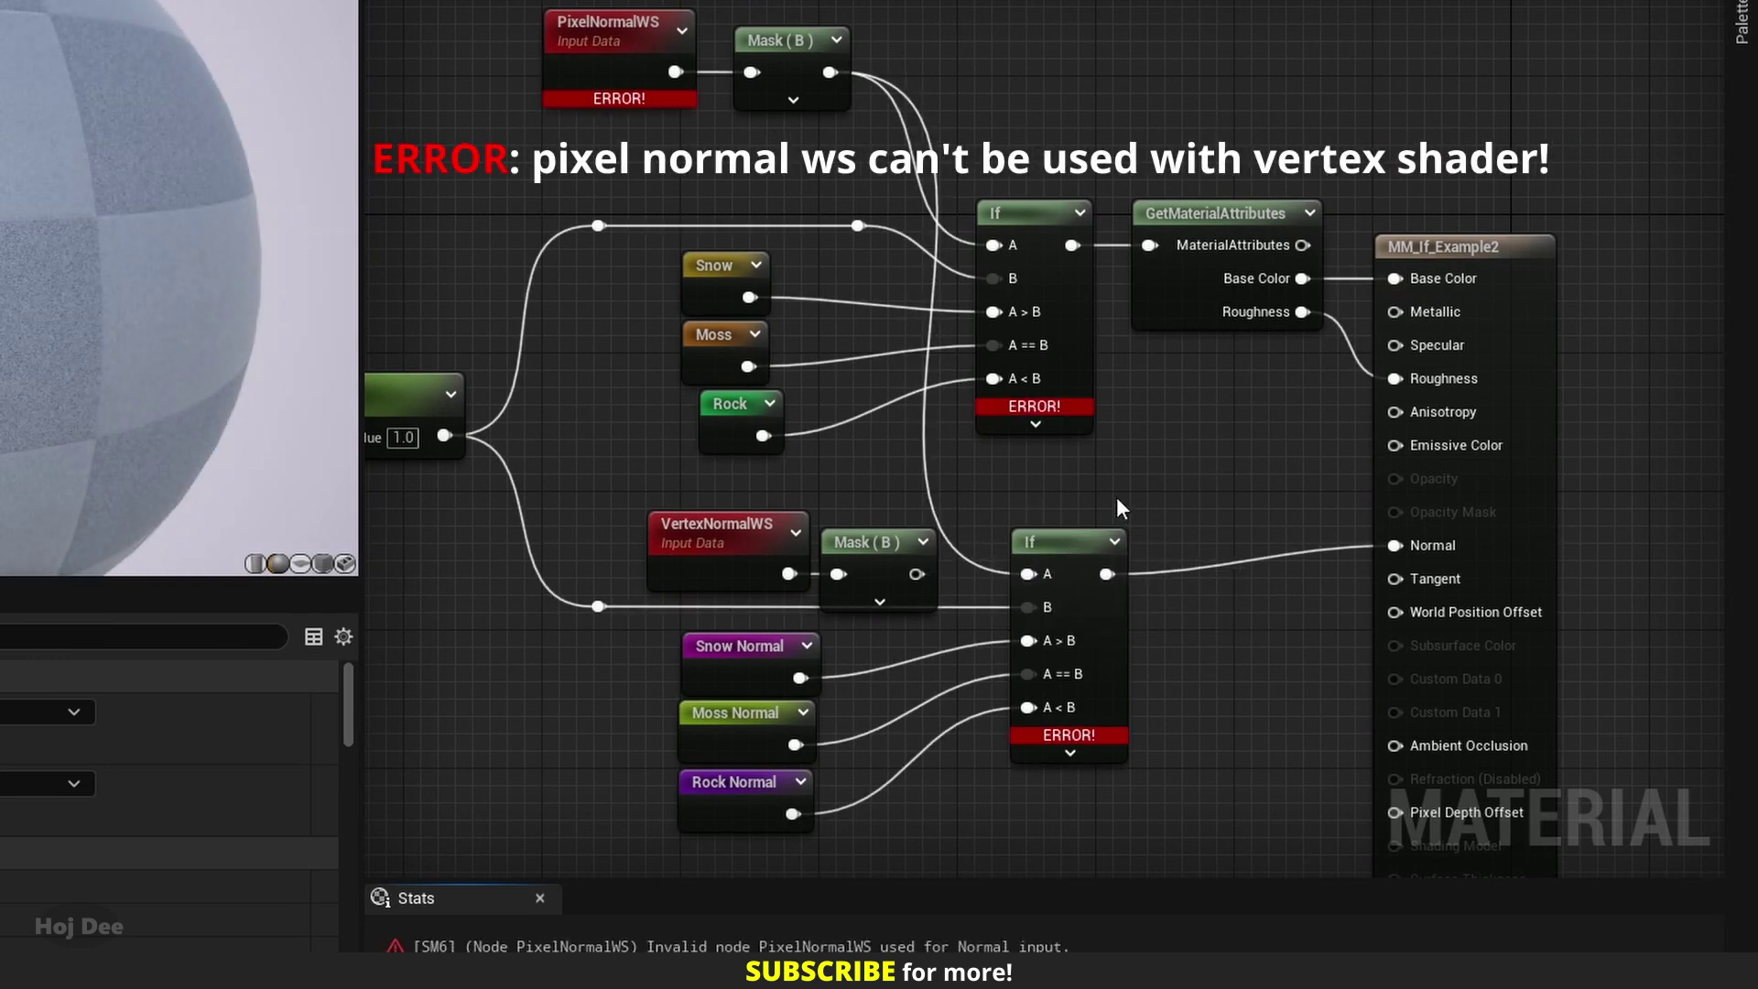
pyautogui.moveTo(914, 574); pyautogui.dragTo(1027, 574)
pyautogui.moveTo(1123, 397); pyautogui.dragTo(1067, 582)
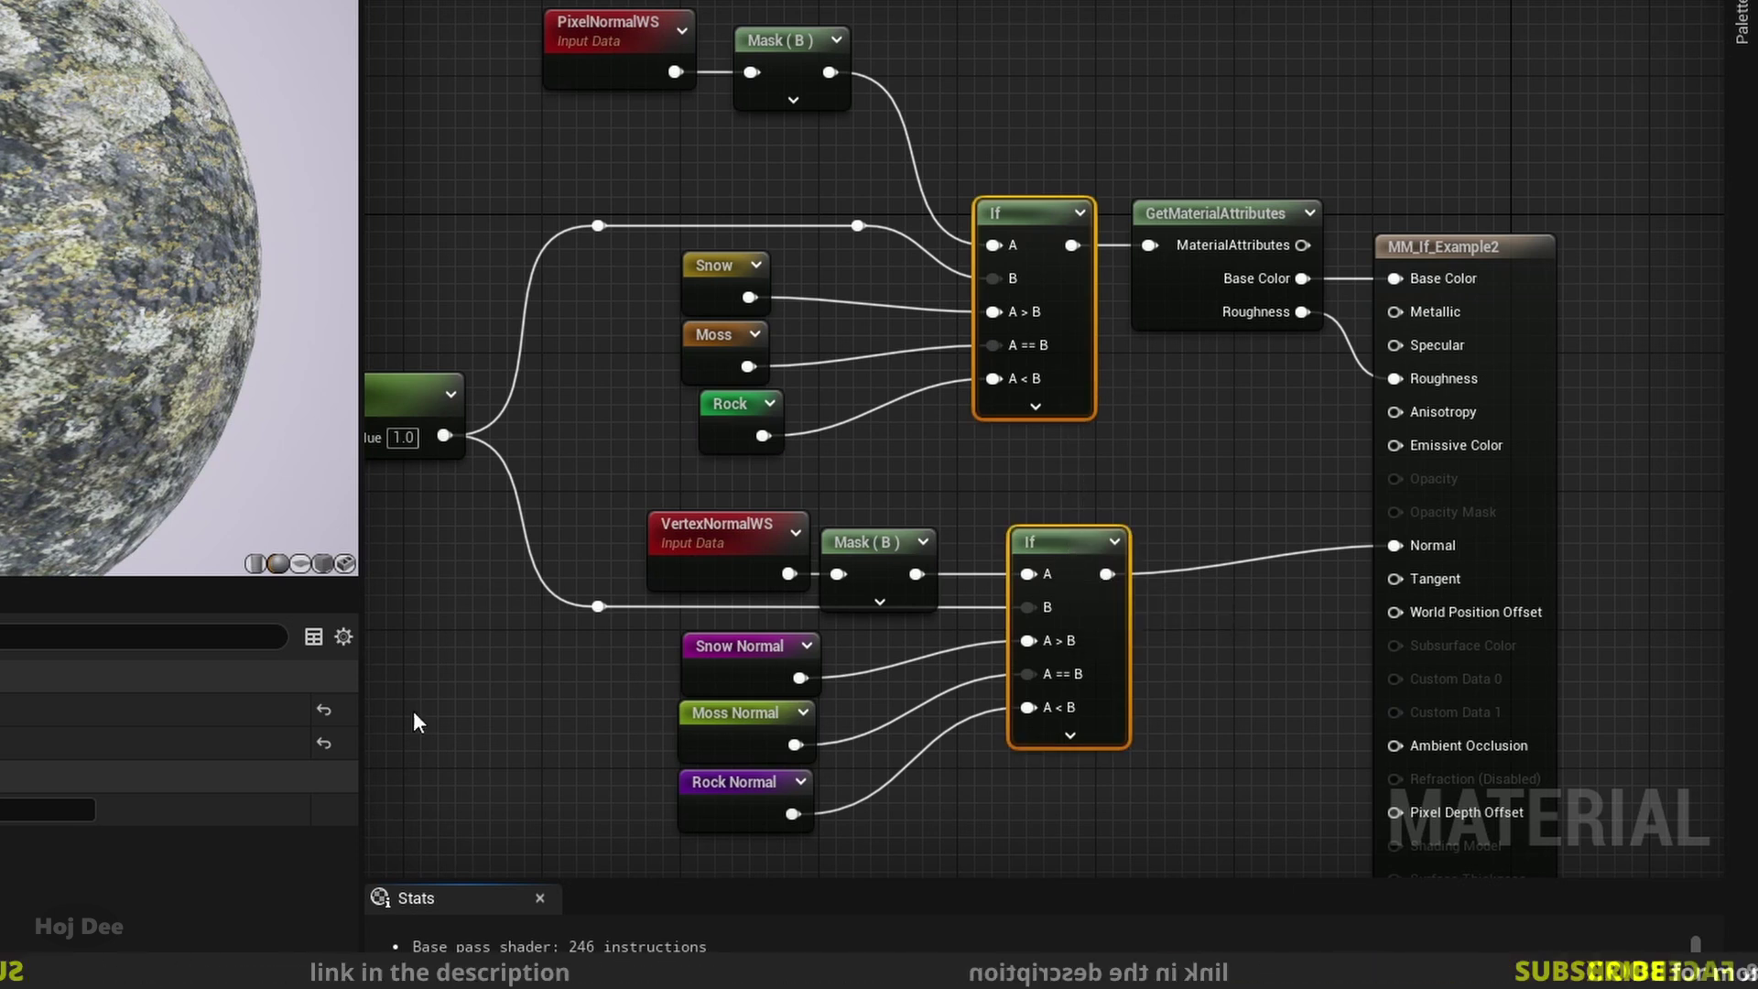
pyautogui.moveTo(360, 718); pyautogui.dragTo(969, 718)
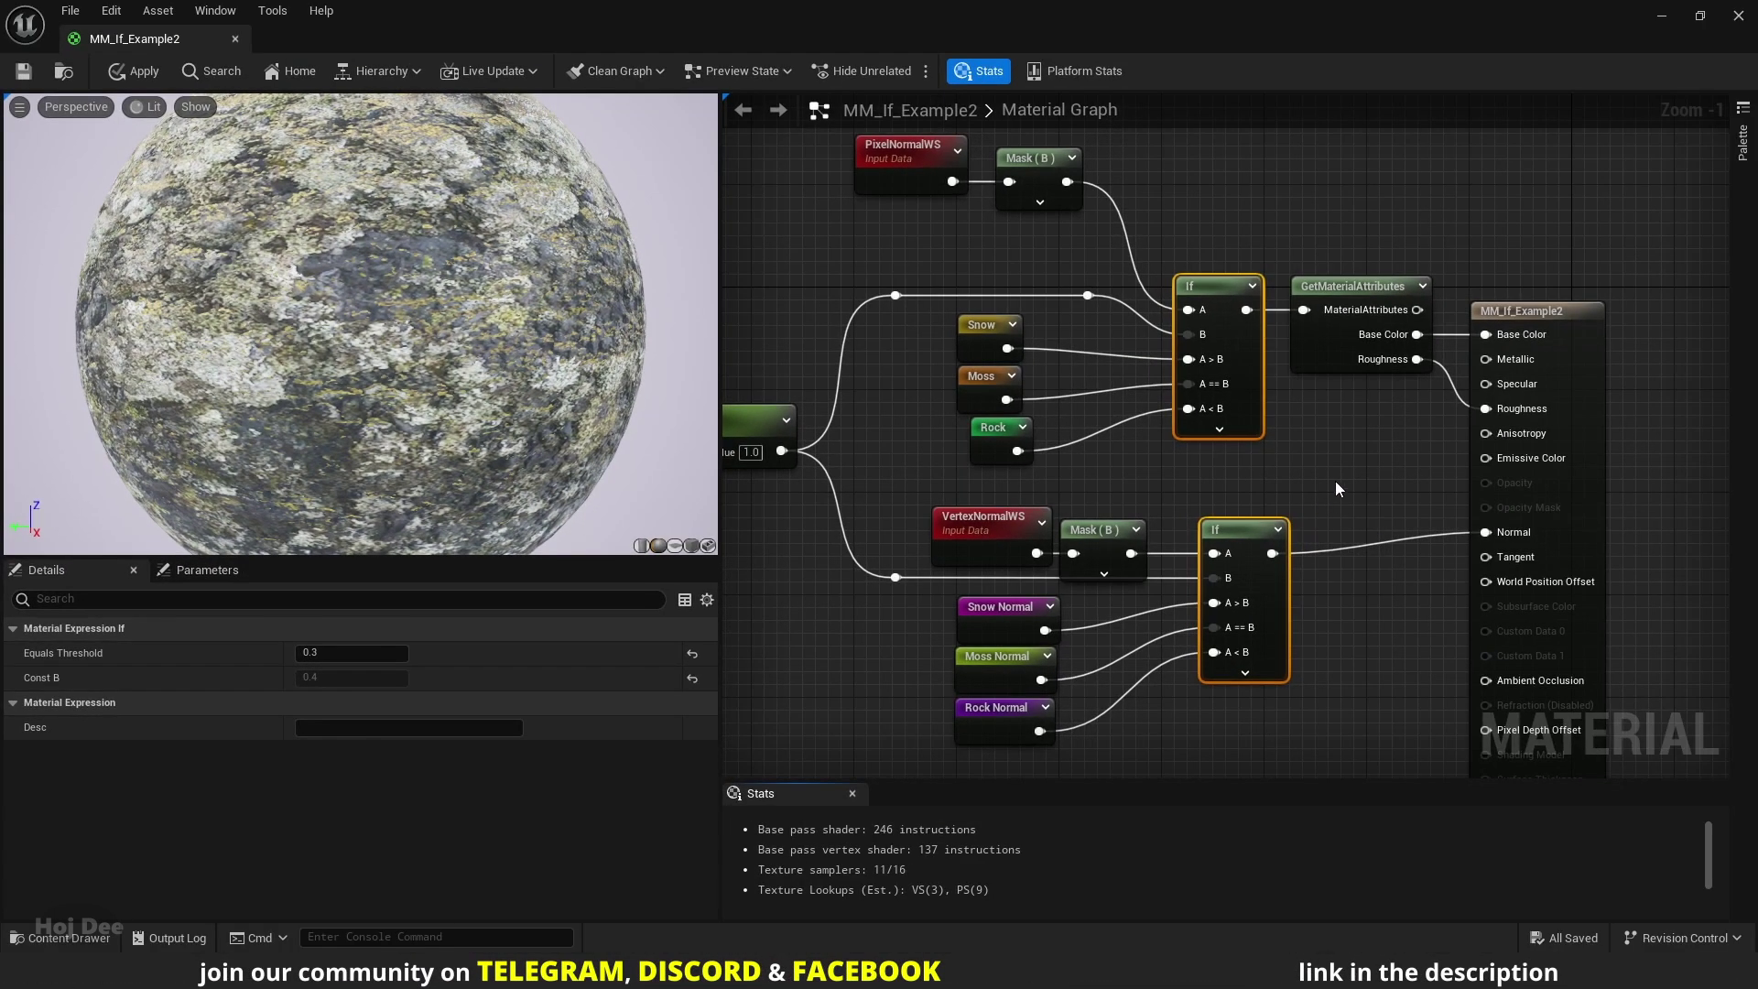
pyautogui.click(1336, 480)
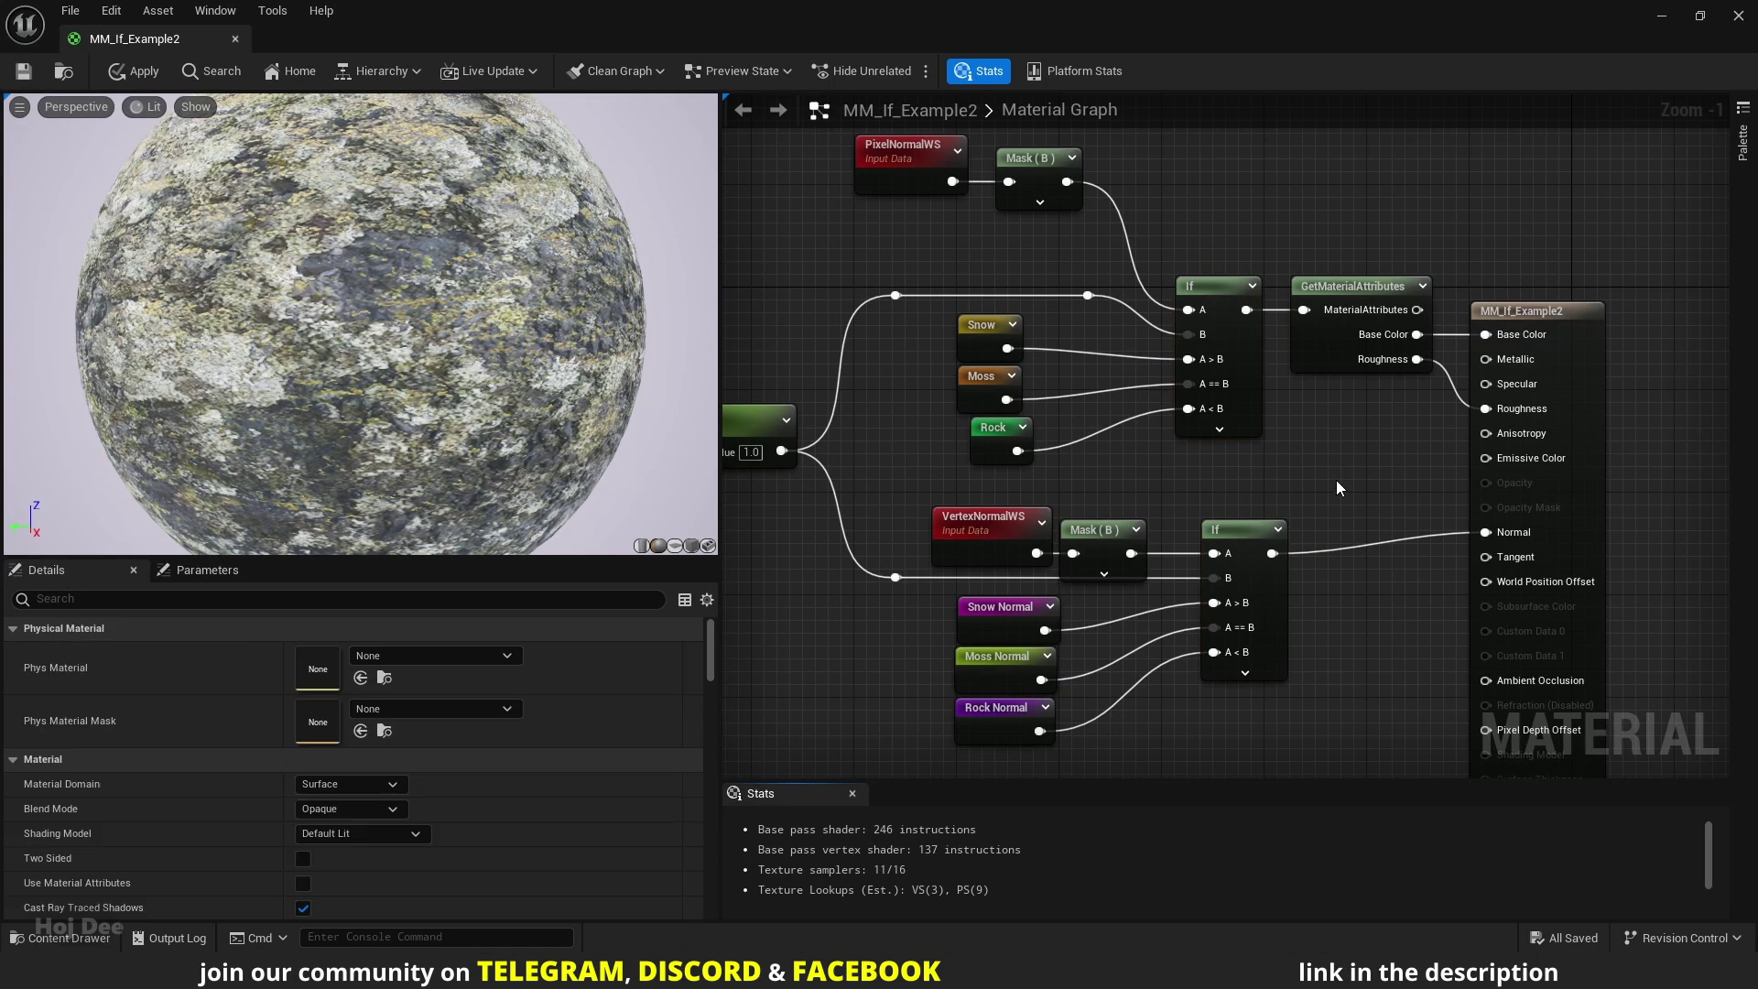